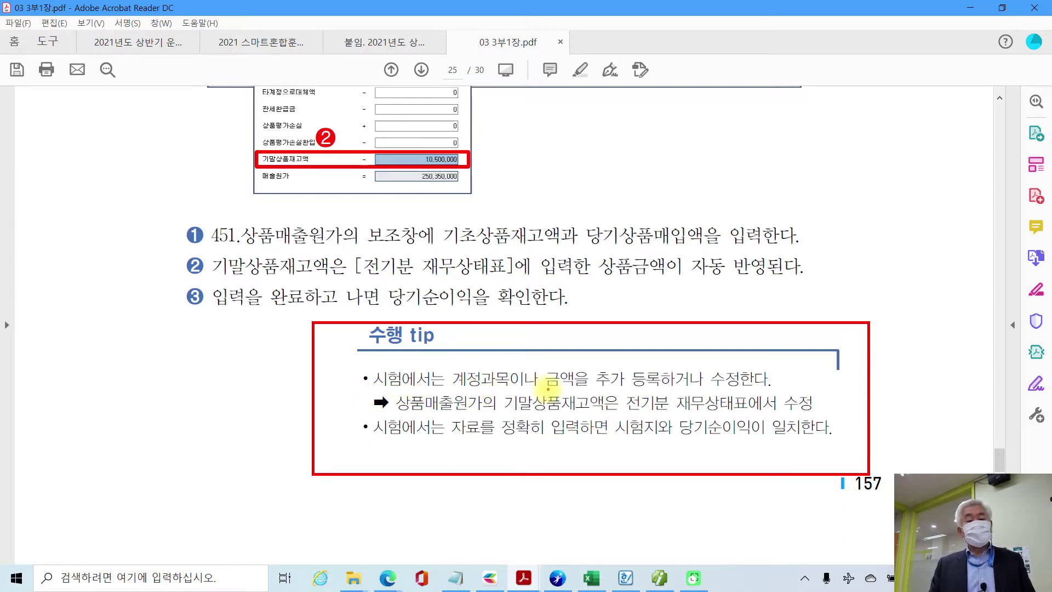
# Underline in red ink "계정과목이나 금액을 추가 등록하거나 수정한다", "상품매출원가" and "전기분 재무상태표에서 수정" in the 수행 tip box
pyautogui.moveTo(548, 388); pyautogui.dragTo(767, 387)
pyautogui.moveTo(446, 390); pyautogui.dragTo(548, 388)
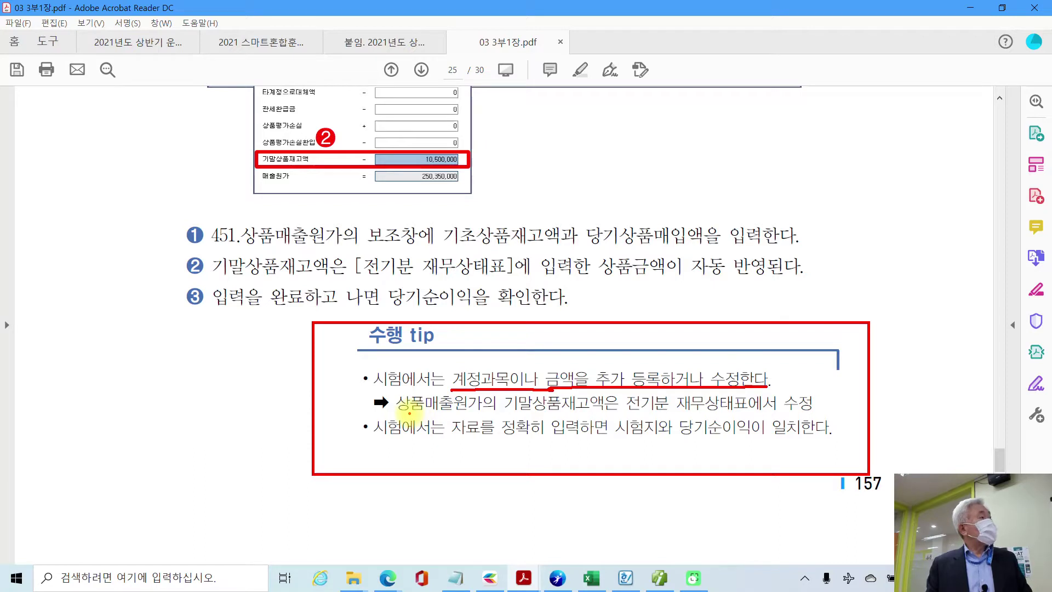
pyautogui.moveTo(395, 415); pyautogui.dragTo(487, 414)
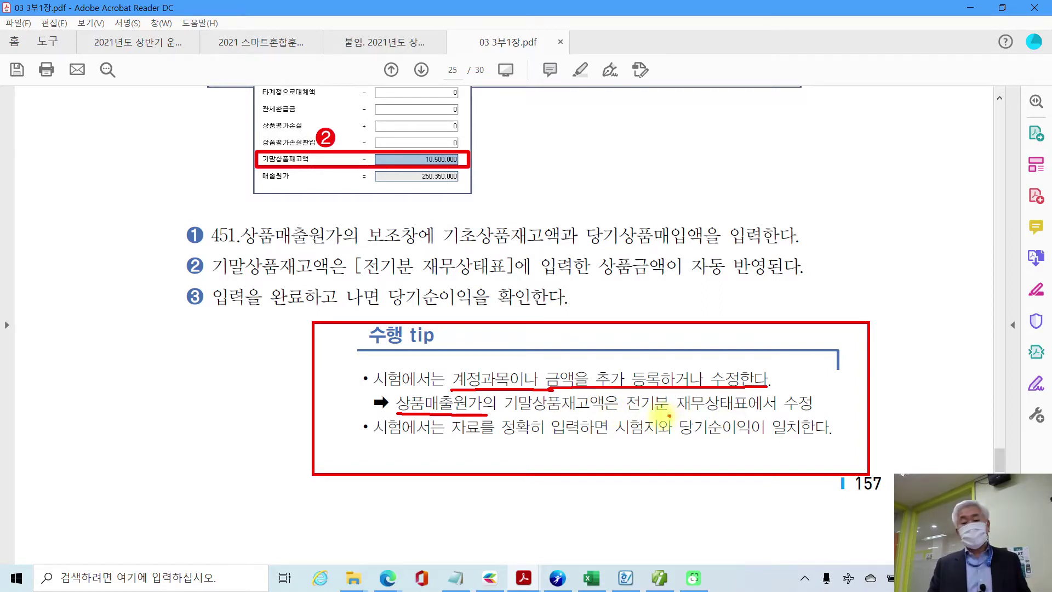
pyautogui.moveTo(626, 417); pyautogui.dragTo(816, 416)
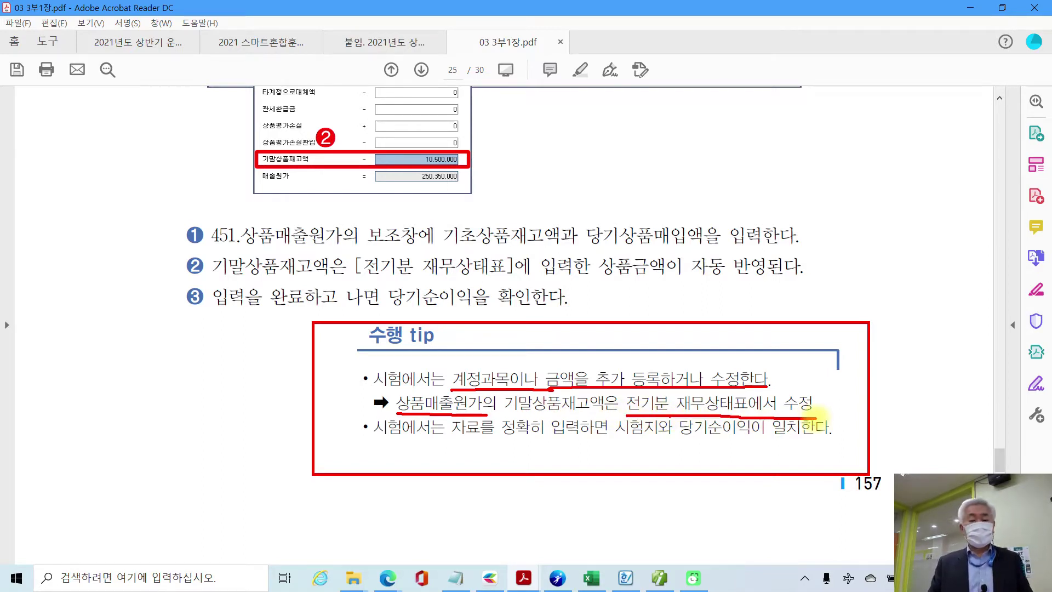
pyautogui.click(815, 409)
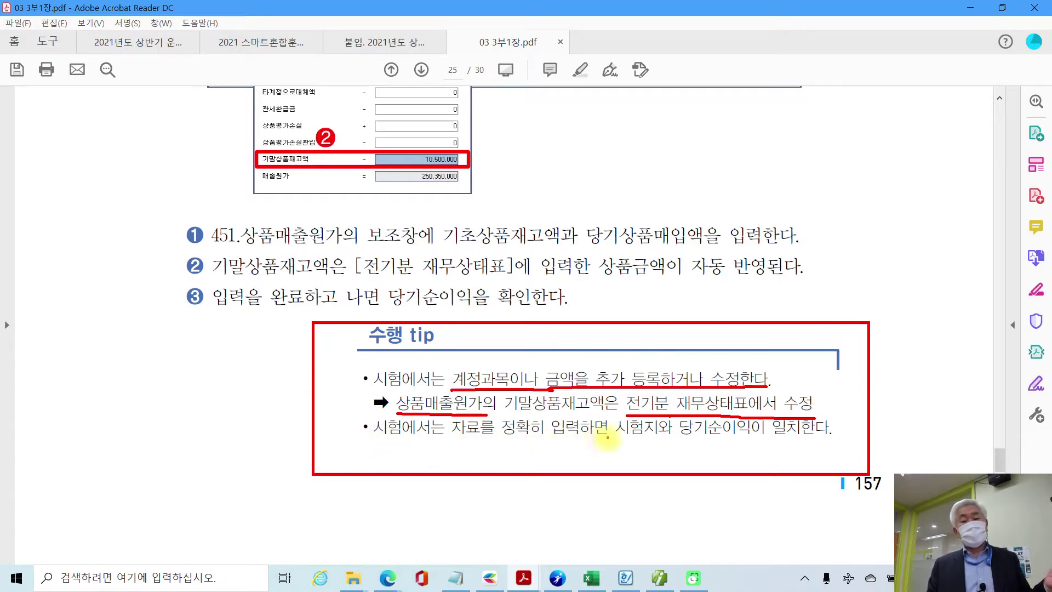
# Underline "시험지" in red, frame "당기순이익이 일치한다" in blue in the last tip line, and clear the screen ink
pyautogui.moveTo(614, 440); pyautogui.dragTo(660, 441)
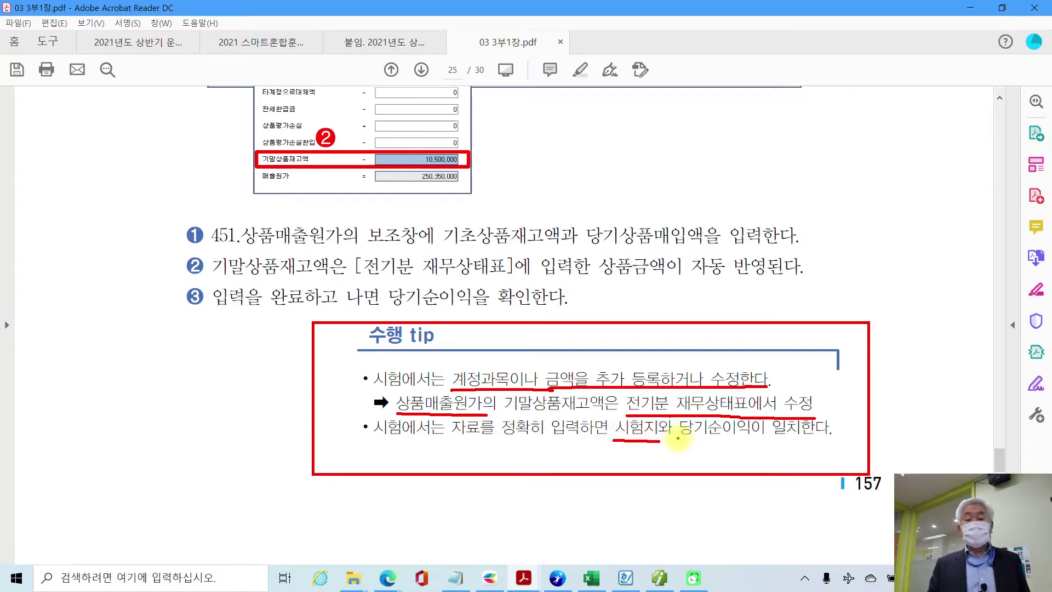
pyautogui.moveTo(673, 420); pyautogui.dragTo(830, 444)
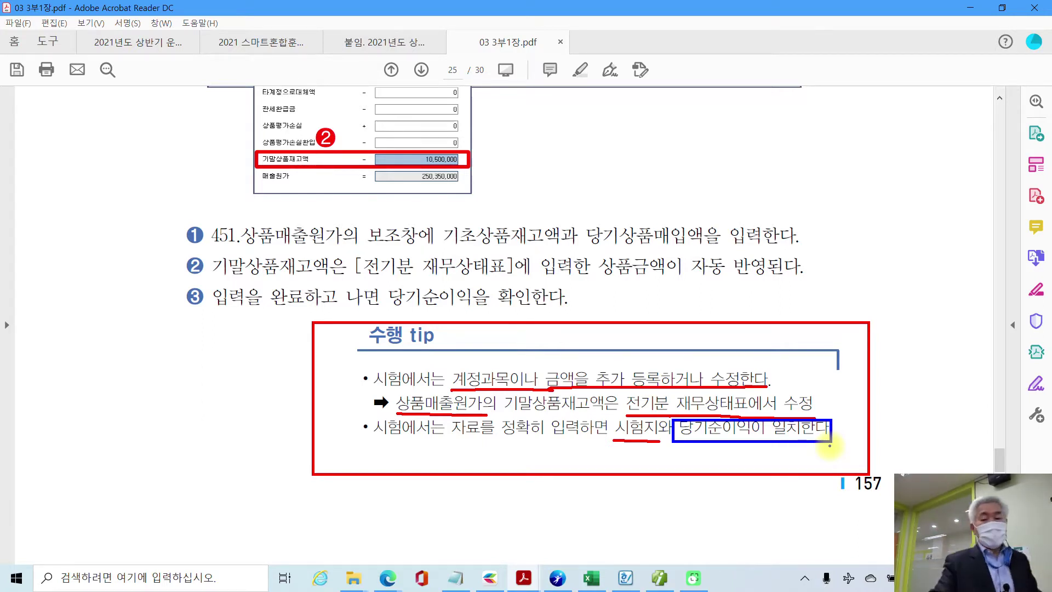
pyautogui.moveTo(830, 445); pyautogui.dragTo(879, 386)
pyautogui.press('Escape')
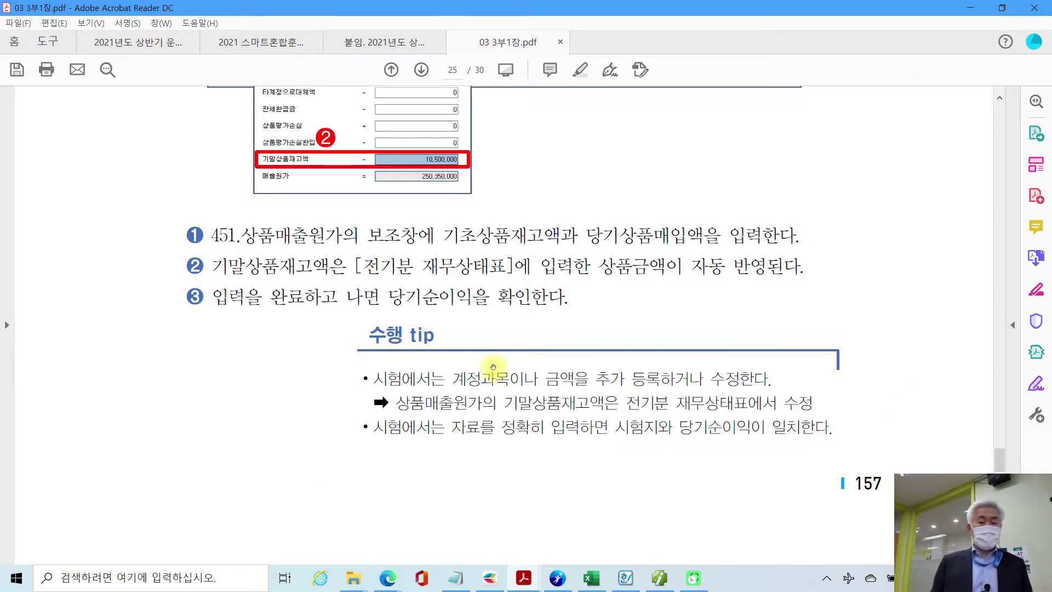
# Go to section 04 전기분 원가명세서 on page 26, switch to 더존 iPlus 교육용 and close the 전기분 손익계산서 form
pyautogui.scroll(-10, 522, 423)
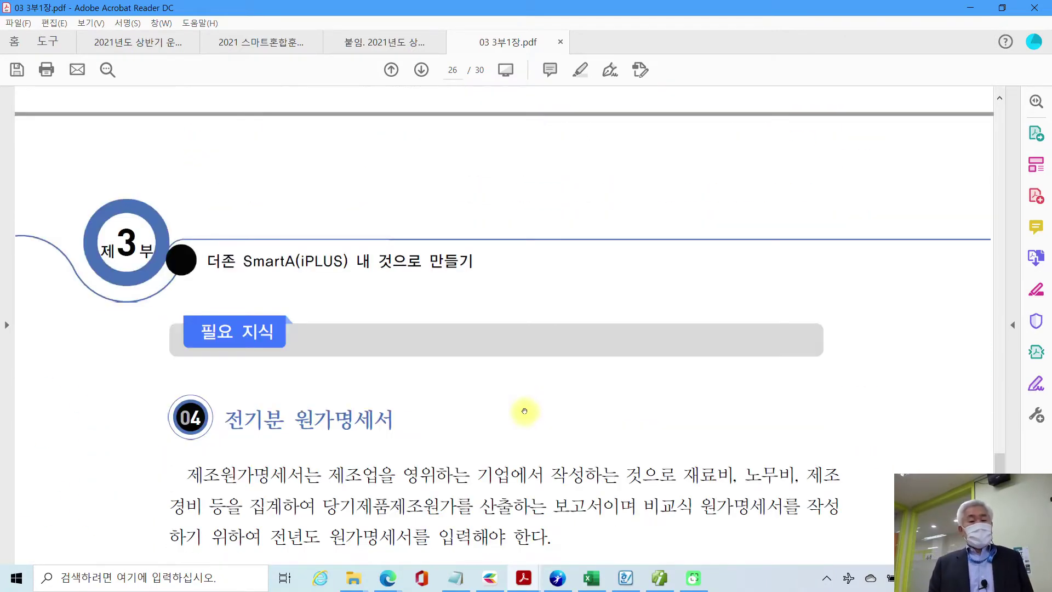
pyautogui.scroll(-2, 341, 415)
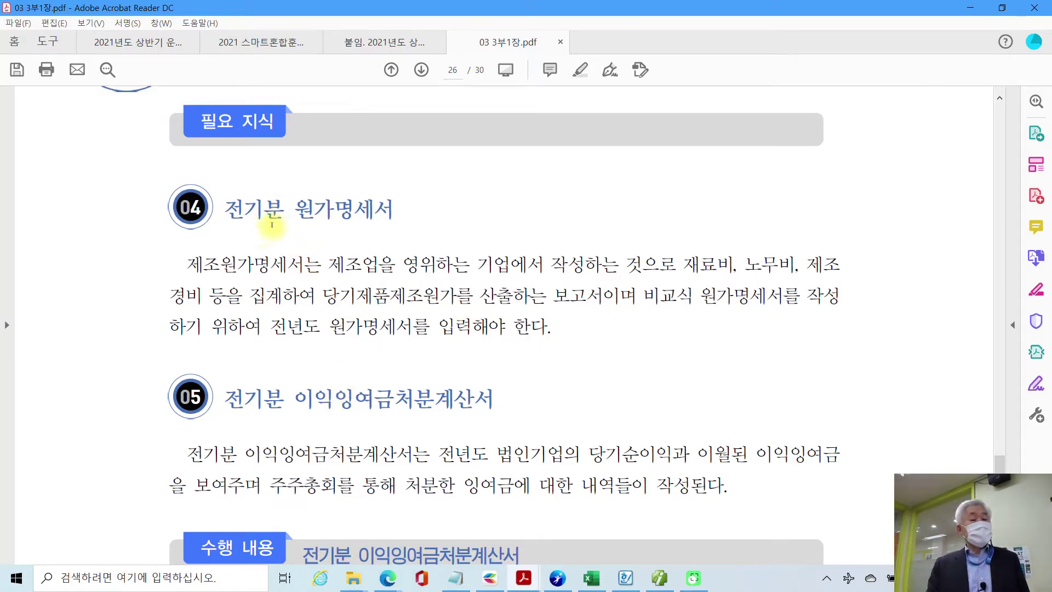
pyautogui.click(662, 582)
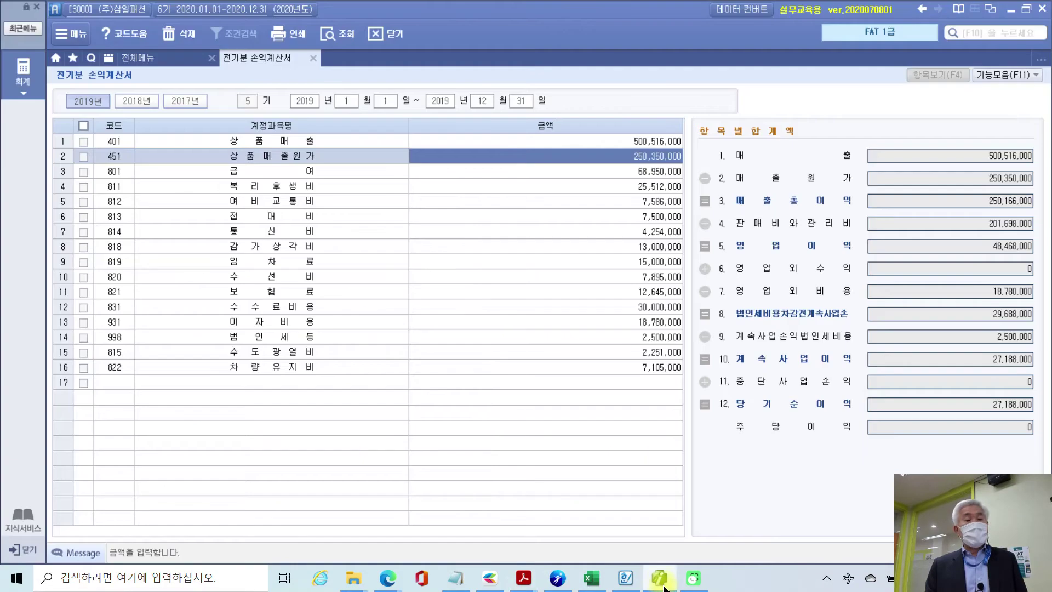
pyautogui.click(313, 58)
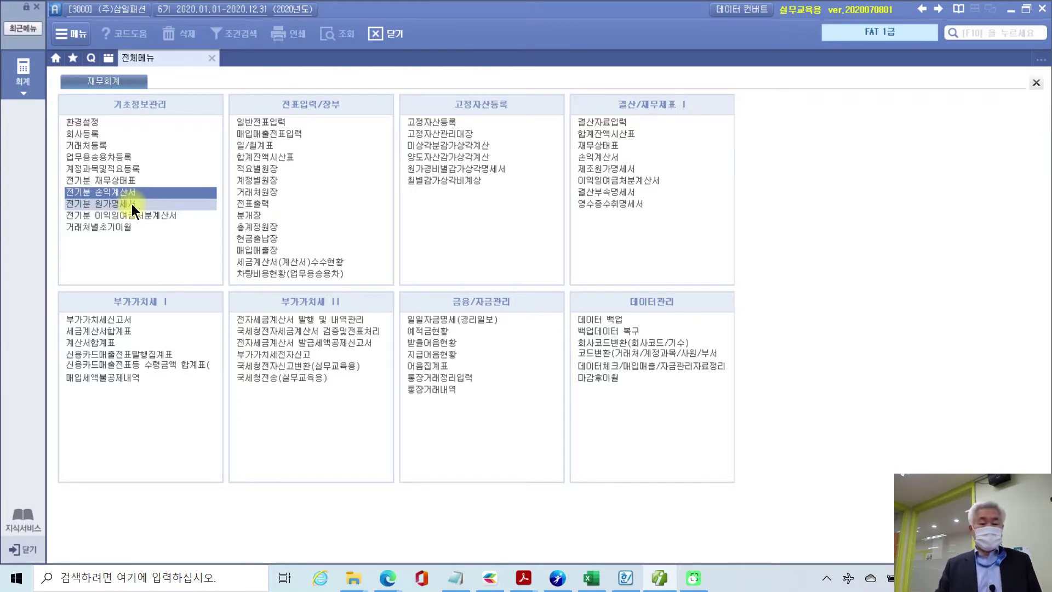
pyautogui.moveTo(671, 584)
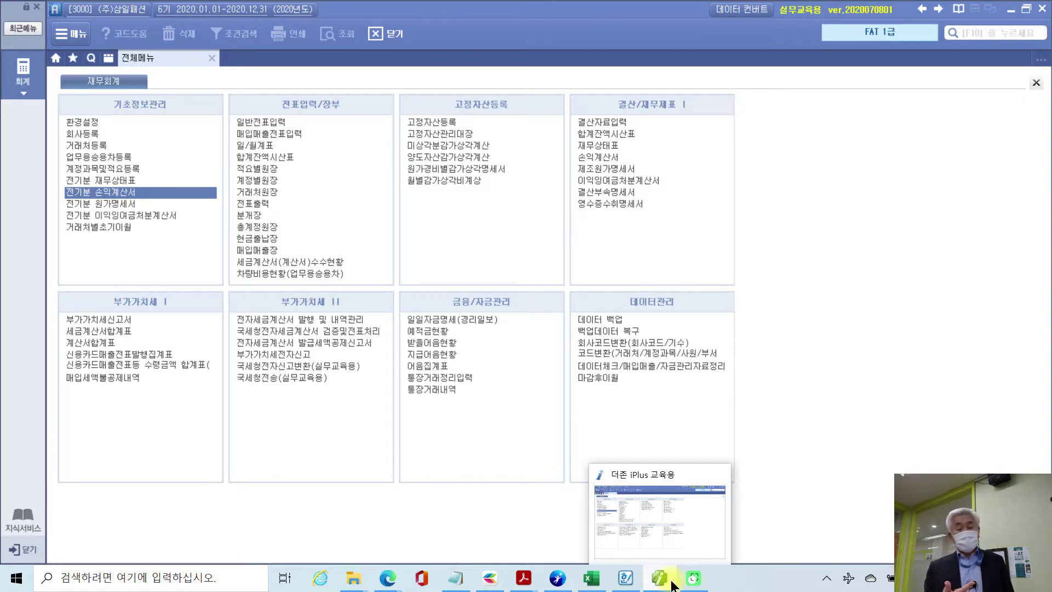
# Switch back to Adobe Acrobat Reader and highlight "재료비, 노무비, 제조경비" in the section 04 전기분 원가명세서 paragraph
pyautogui.click(524, 578)
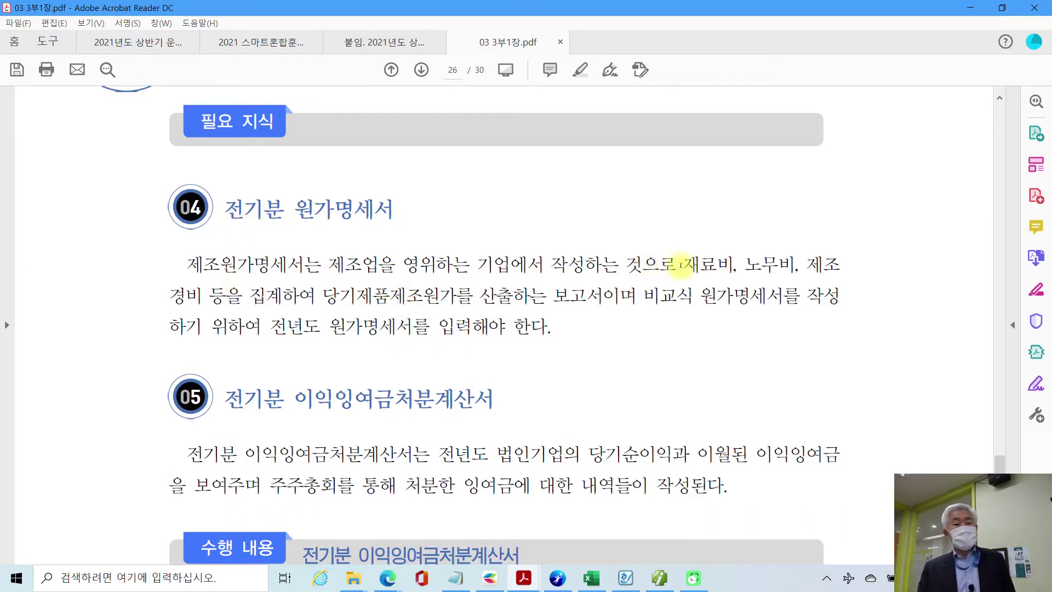
pyautogui.moveTo(680, 266); pyautogui.dragTo(207, 291)
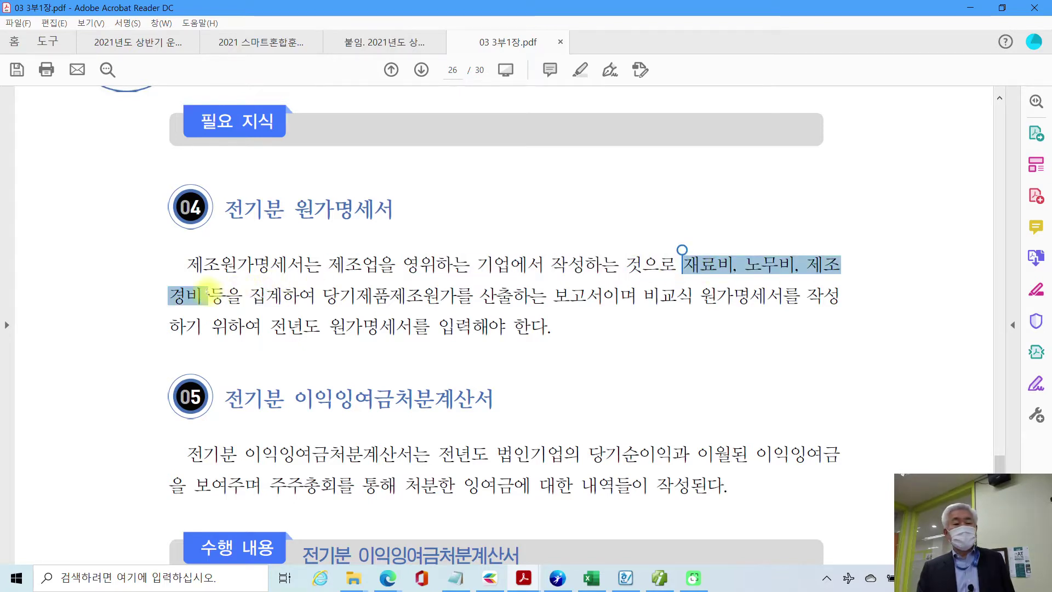
pyautogui.rightClick(209, 294)
pyautogui.click(225, 343)
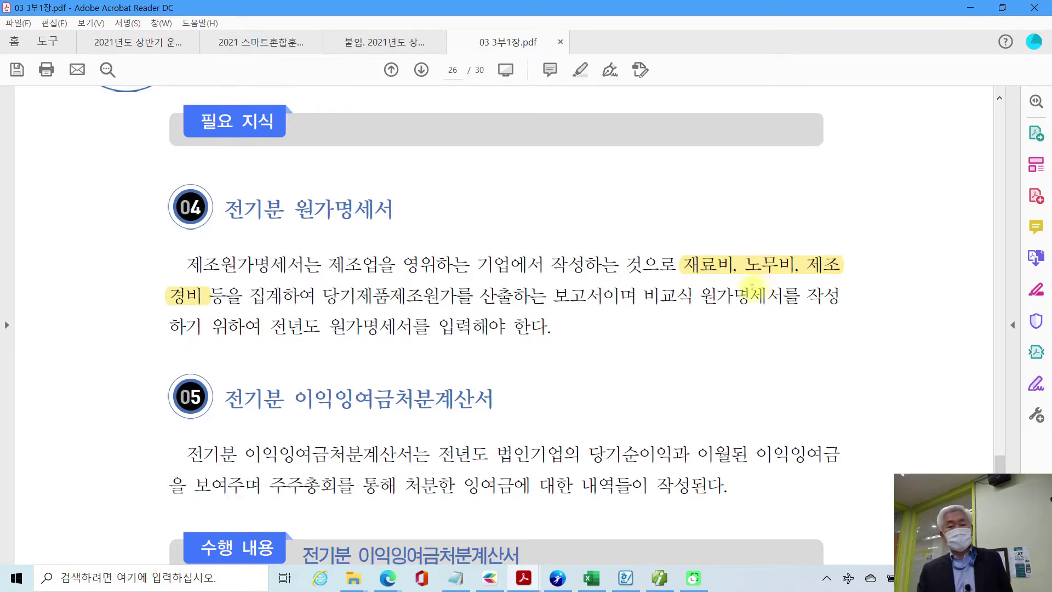
# Highlight "전년도 법인기업의 당기순이익과" in the section 05 전기분 이익잉여금처분계산서 paragraph
pyautogui.scroll(-2, 299, 305)
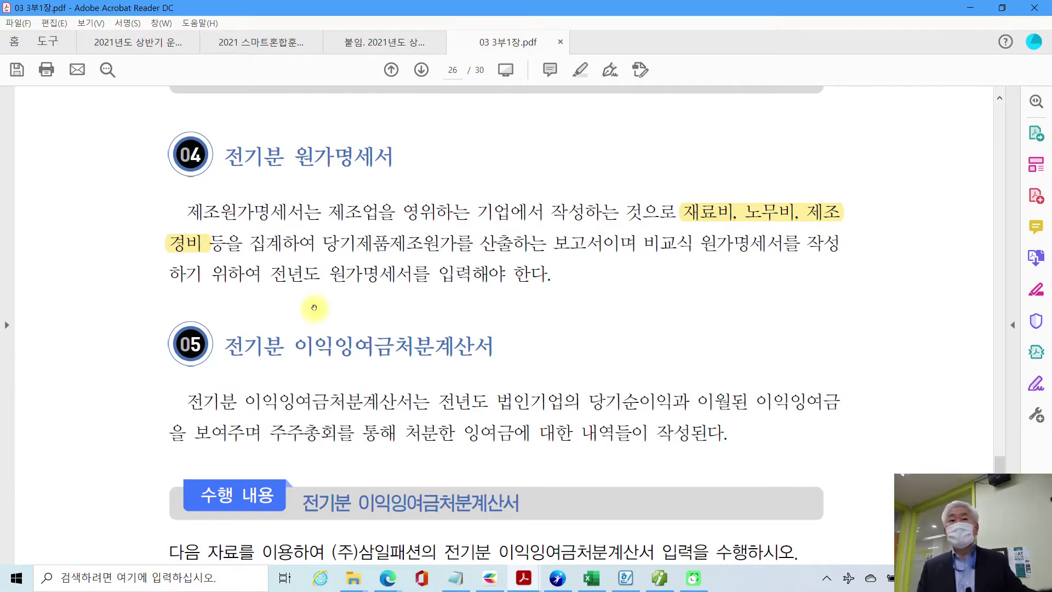
pyautogui.scroll(1, 314, 307)
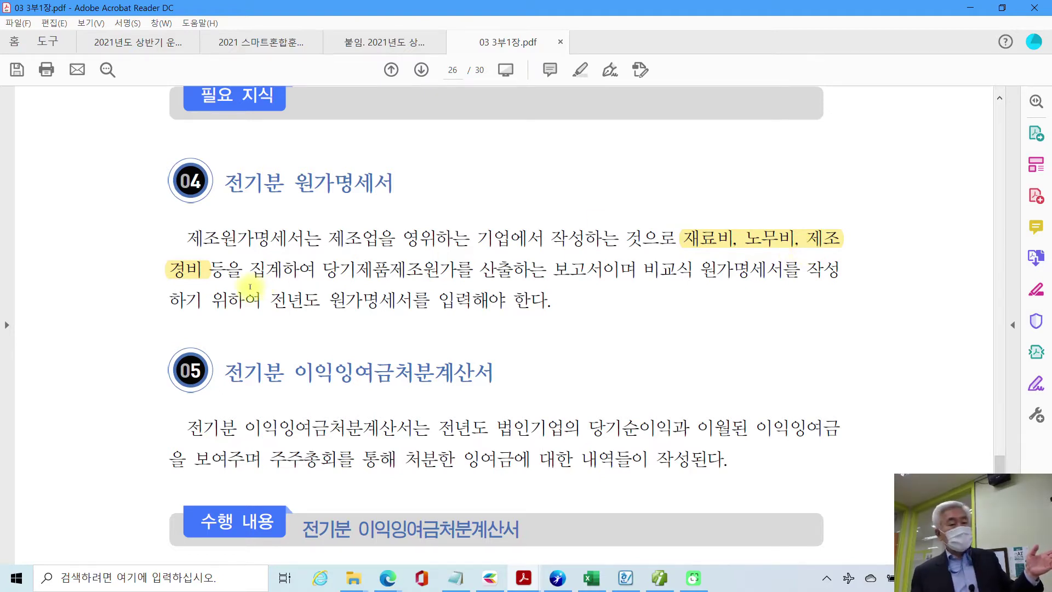
pyautogui.scroll(-1, 306, 284)
pyautogui.scroll(-2, 376, 277)
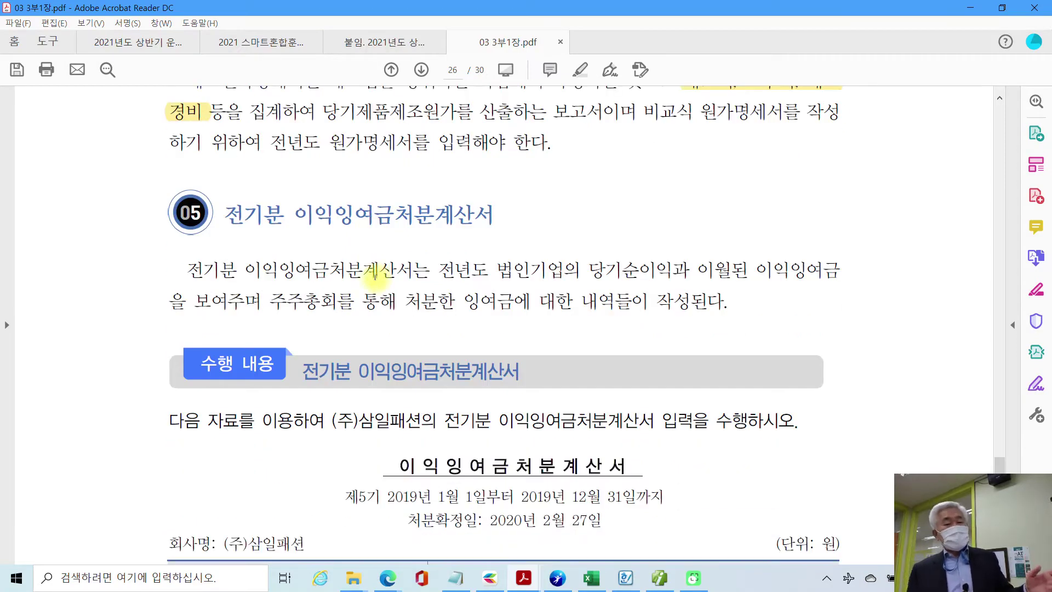
pyautogui.scroll(2, 375, 277)
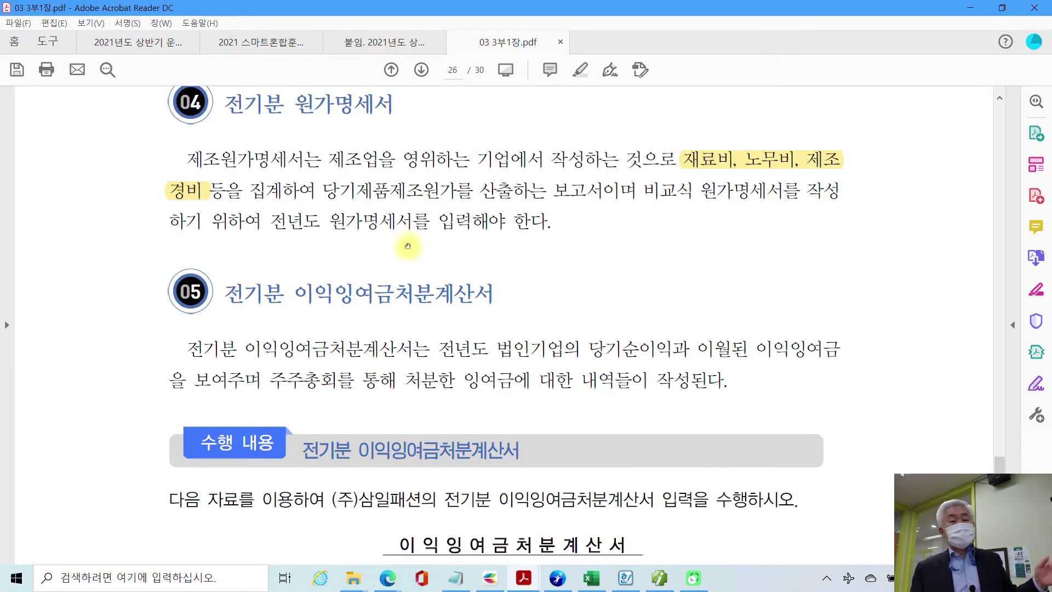
pyautogui.scroll(-2, 515, 307)
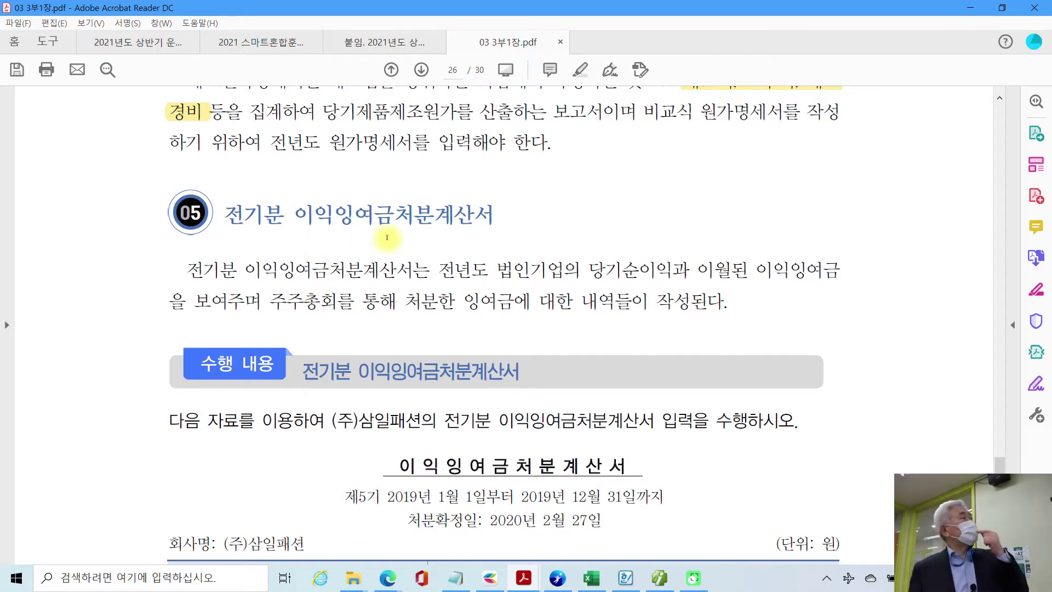
pyautogui.scroll(-1, 386, 237)
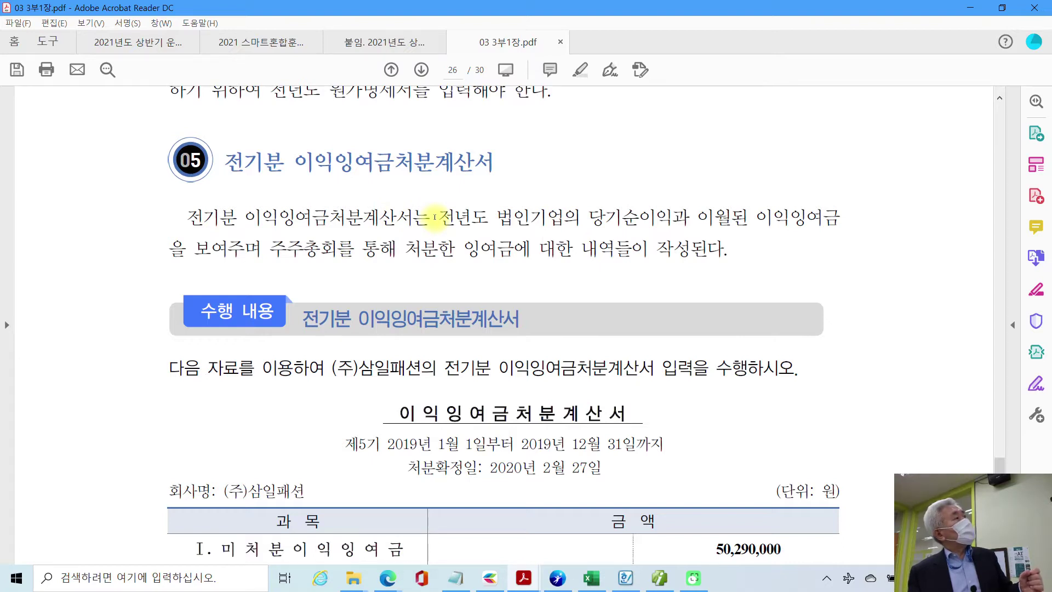
pyautogui.moveTo(437, 217); pyautogui.dragTo(690, 218)
pyautogui.rightClick(629, 220)
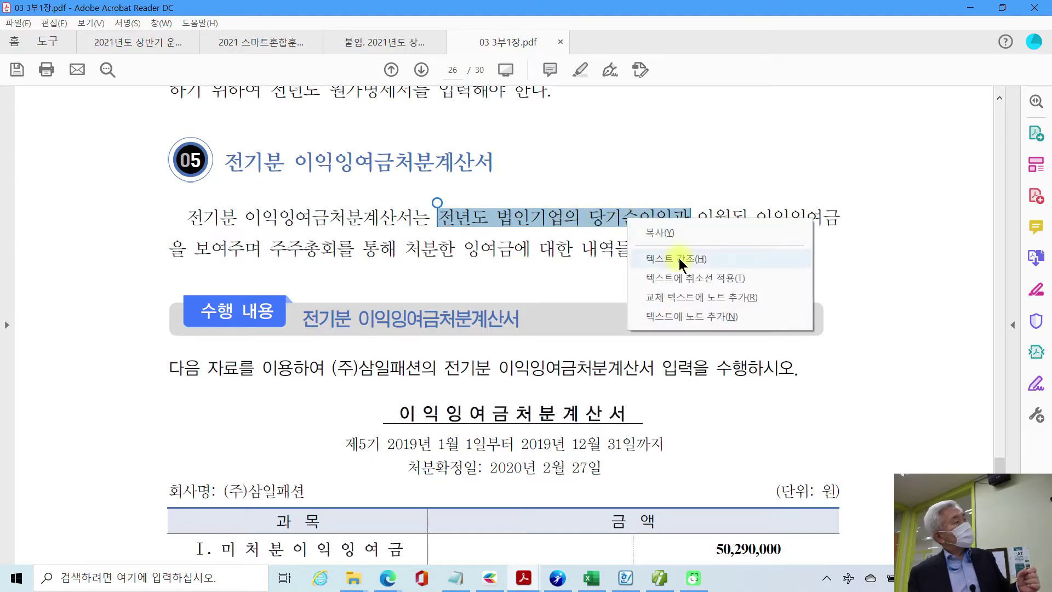
pyautogui.click(679, 259)
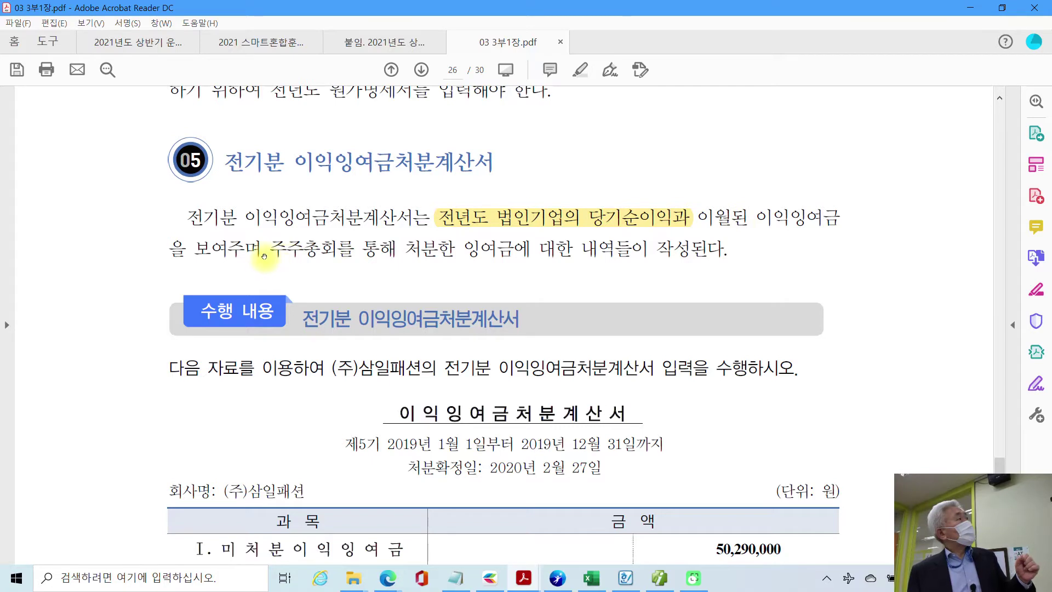
# Highlight "주주총회를 통해 처분한 잉여금에 대한 내역들이 작성된다." in the section 05 paragraph
pyautogui.moveTo(265, 251); pyautogui.dragTo(691, 250)
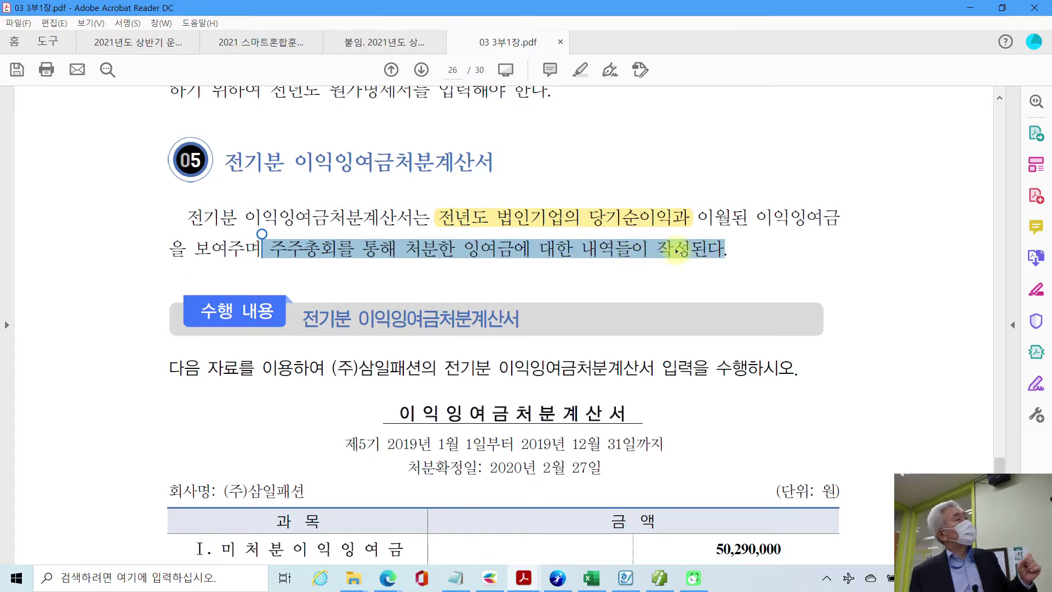
pyautogui.rightClick(675, 250)
pyautogui.click(714, 294)
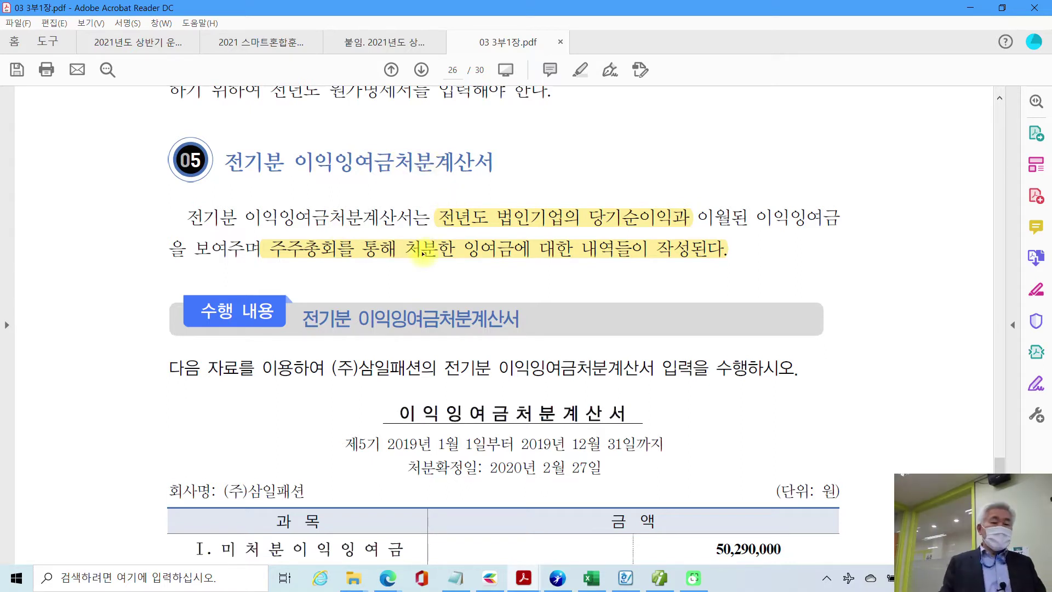
# Handwrite the period "1/1 ~ 1/10" in blue ink beside the section 05 heading and draw a frame around it
pyautogui.moveTo(634, 140); pyautogui.dragTo(630, 171)
pyautogui.moveTo(676, 141); pyautogui.dragTo(633, 201)
pyautogui.moveTo(670, 169)
pyautogui.mouseDown()
pyautogui.moveTo(664, 192)
pyautogui.moveTo(732, 177)
pyautogui.mouseUp()
pyautogui.moveTo(761, 147); pyautogui.dragTo(762, 173)
pyautogui.moveTo(809, 130); pyautogui.dragTo(768, 214)
pyautogui.moveTo(827, 170)
pyautogui.mouseDown()
pyautogui.moveTo(823, 193)
pyautogui.moveTo(864, 174)
pyautogui.mouseUp()
pyautogui.moveTo(910, 217)
pyautogui.mouseDown()
pyautogui.moveTo(855, 214)
pyautogui.moveTo(597, 137)
pyautogui.moveTo(902, 161)
pyautogui.moveTo(902, 248)
pyautogui.mouseUp()
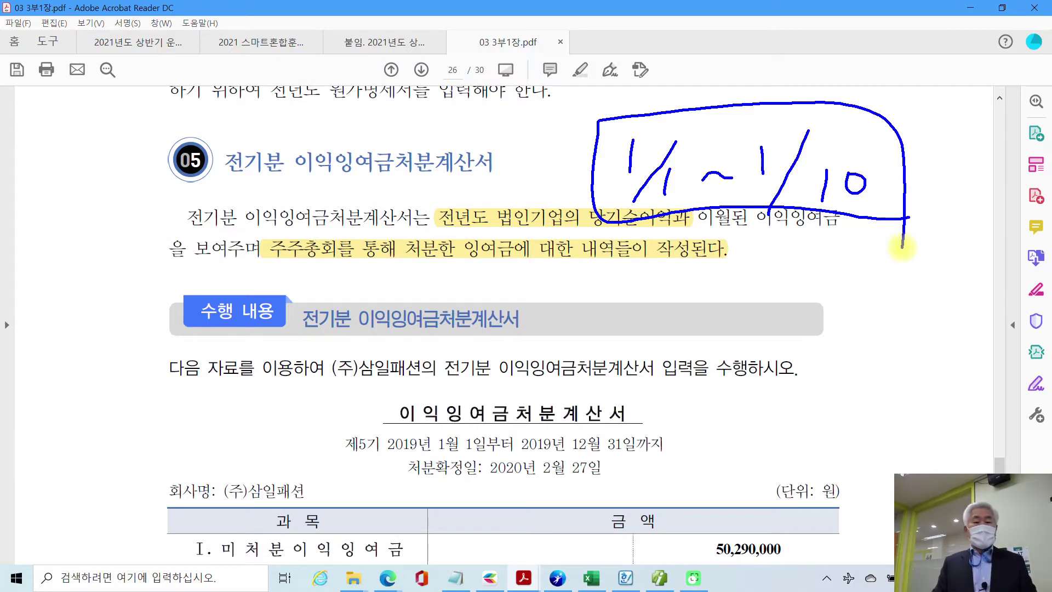
# Circle "주주총회를" in blue ink and handwrite a circled "2 ~ 3月" beside the section 05 paragraph
pyautogui.moveTo(287, 232)
pyautogui.mouseDown()
pyautogui.moveTo(364, 230)
pyautogui.moveTo(298, 237)
pyautogui.mouseUp()
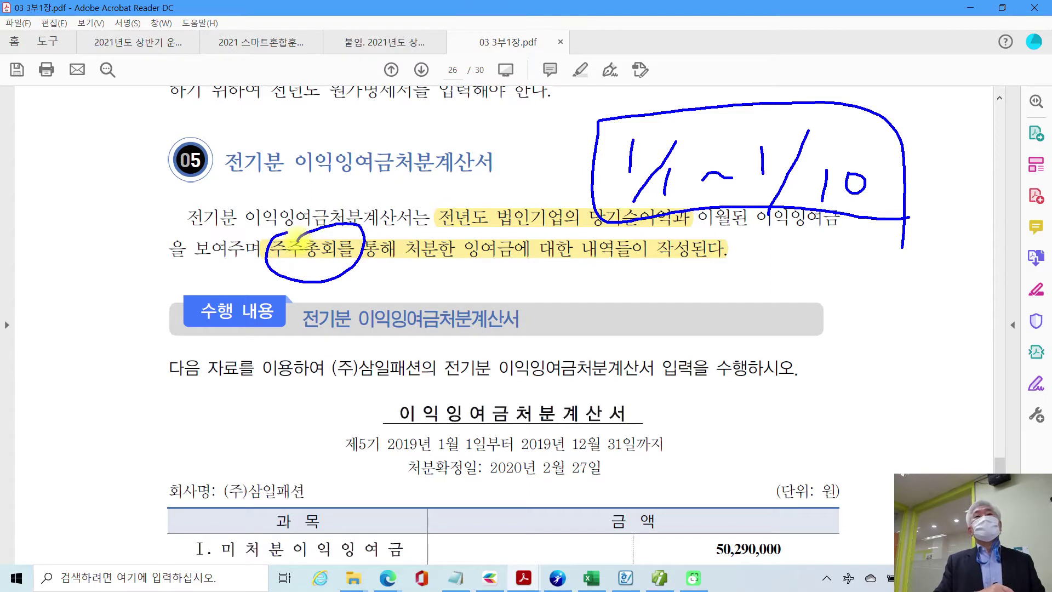
pyautogui.moveTo(789, 239)
pyautogui.mouseDown()
pyautogui.moveTo(816, 266)
pyautogui.moveTo(904, 258)
pyautogui.moveTo(902, 279)
pyautogui.mouseUp()
pyautogui.moveTo(928, 293)
pyautogui.mouseDown()
pyautogui.moveTo(933, 230)
pyautogui.moveTo(941, 274)
pyautogui.mouseUp()
pyautogui.moveTo(943, 236)
pyautogui.mouseDown()
pyautogui.moveTo(877, 214)
pyautogui.moveTo(920, 300)
pyautogui.mouseUp()
# Underline the section 05 heading, frame "처분한 잉여금에 대한 내역들이" in blue ink, and clear all screen ink
pyautogui.moveTo(208, 193); pyautogui.dragTo(499, 184)
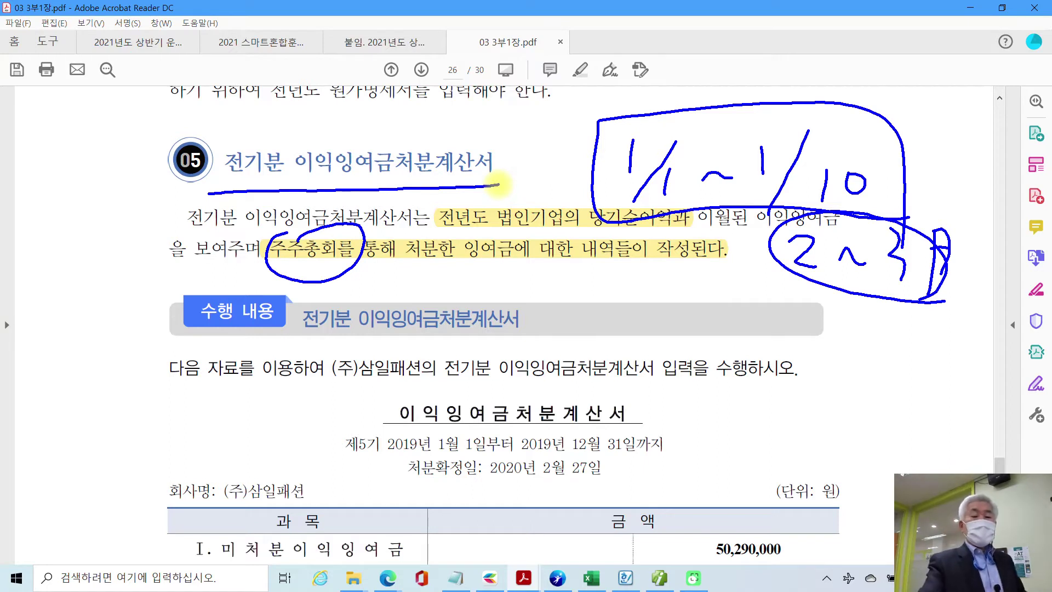
pyautogui.moveTo(470, 238)
pyautogui.mouseDown()
pyautogui.moveTo(466, 271)
pyautogui.moveTo(581, 270)
pyautogui.mouseUp()
pyautogui.moveTo(413, 237)
pyautogui.mouseDown()
pyautogui.moveTo(408, 271)
pyautogui.moveTo(630, 280)
pyautogui.moveTo(381, 237)
pyautogui.mouseUp()
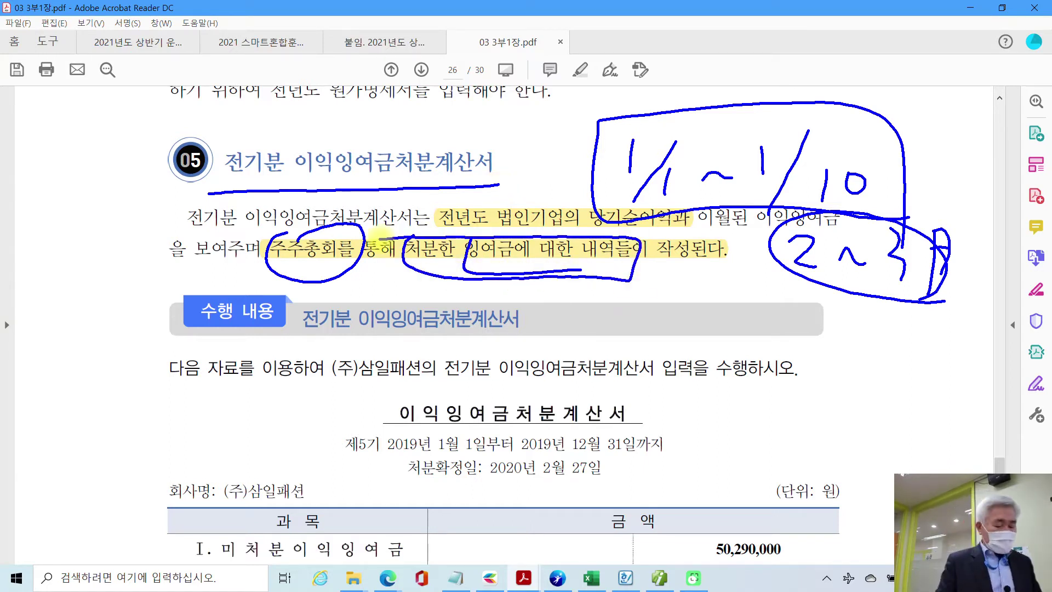
pyautogui.press('Escape')
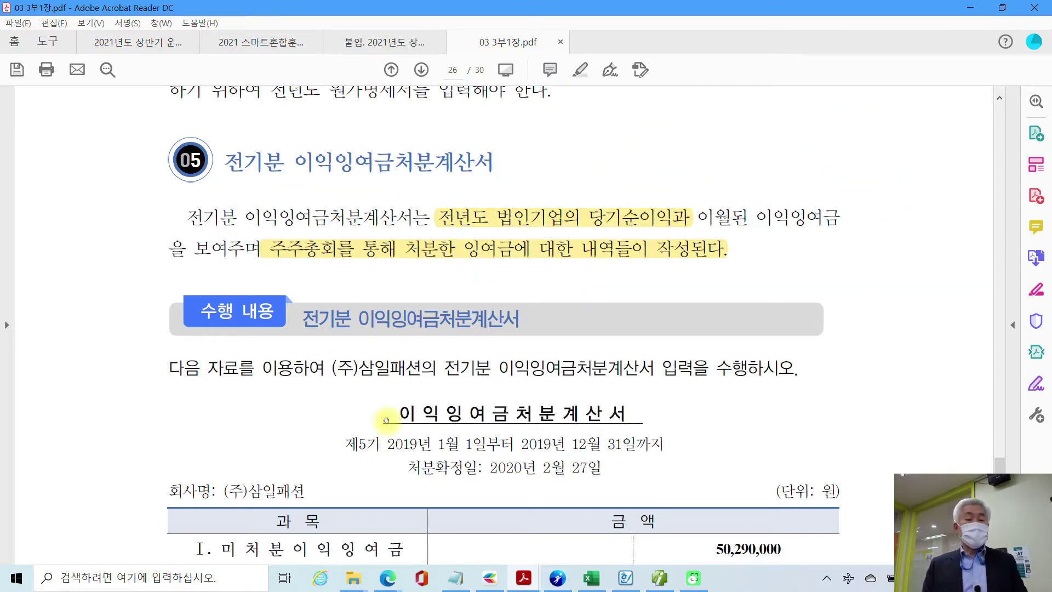
# Highlight the 처분확정일 date "2020년 2월 27일" above the 이익잉여금처분계산서 table
pyautogui.scroll(-3, 388, 419)
pyautogui.scroll(-1, 365, 412)
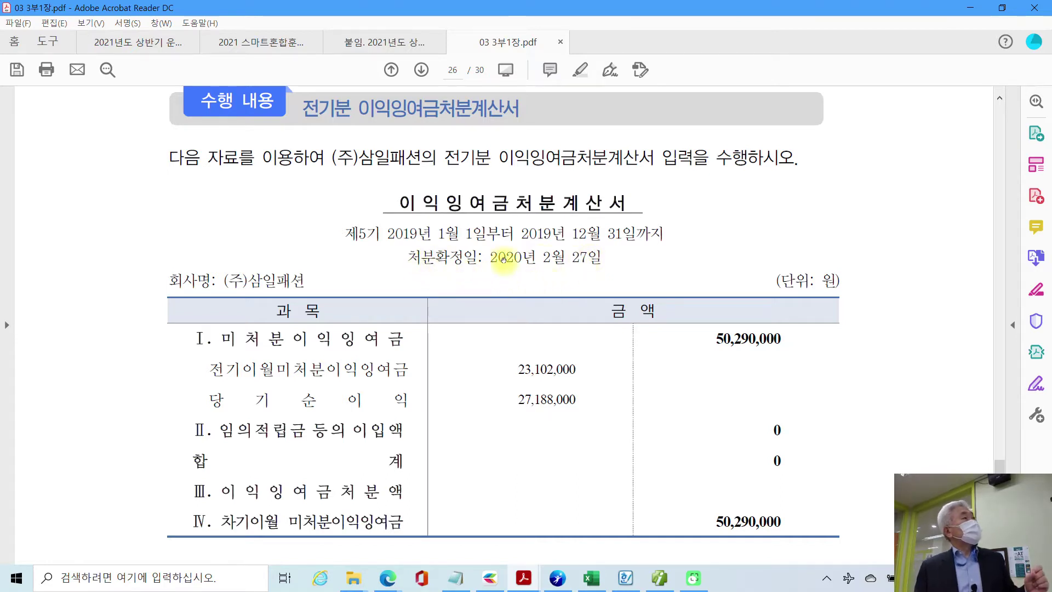
pyautogui.moveTo(489, 256); pyautogui.dragTo(602, 257)
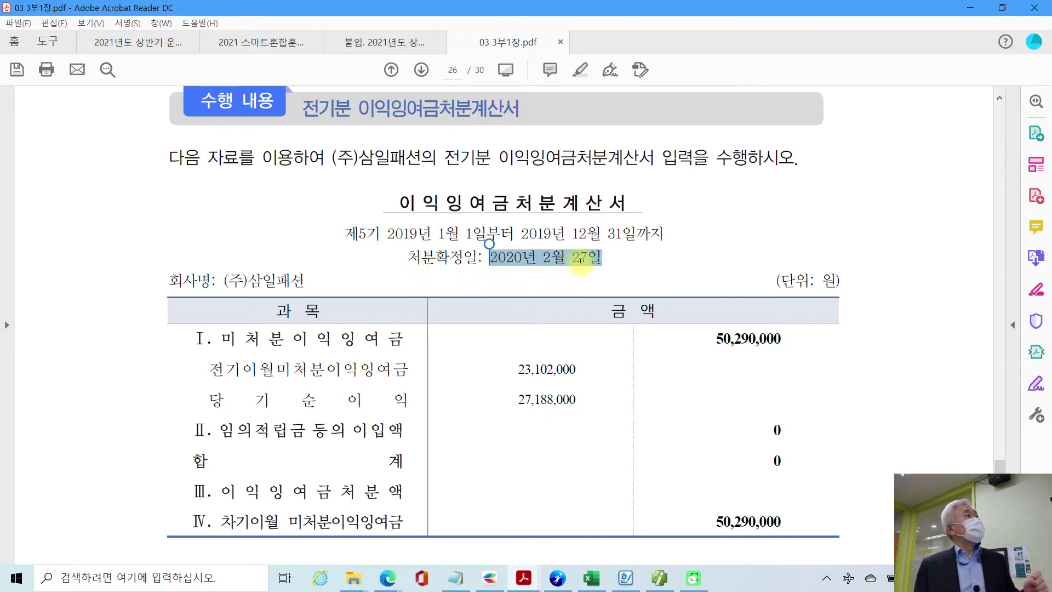
pyautogui.rightClick(581, 265)
pyautogui.click(620, 301)
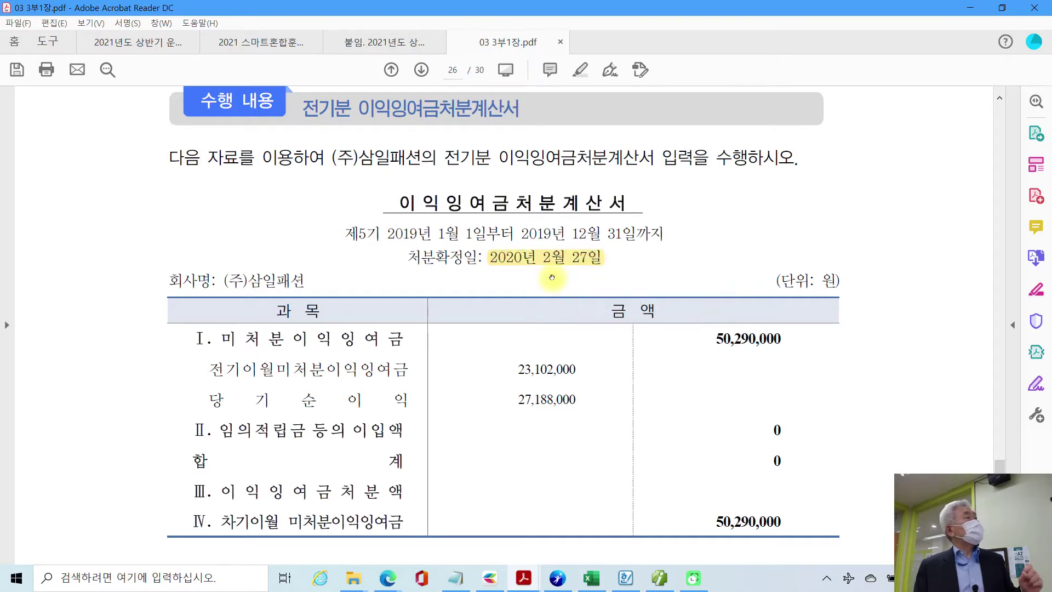
# Highlight the 당기순이익 amount 27,188,000 in the 이익잉여금처분계산서 table
pyautogui.scroll(-1, 444, 366)
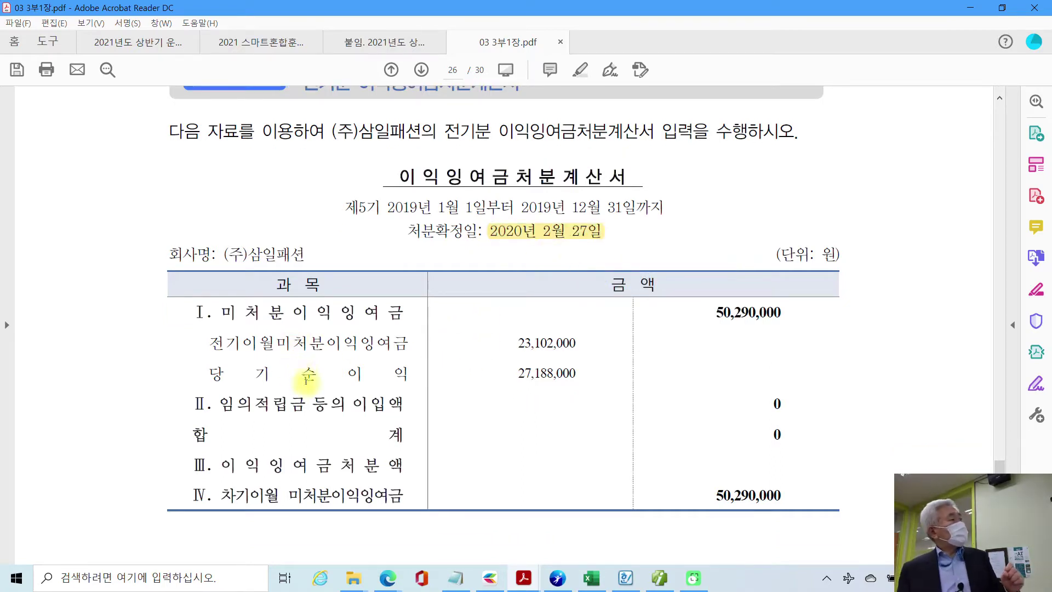
pyautogui.moveTo(517, 373); pyautogui.dragTo(574, 374)
pyautogui.rightClick(560, 377)
pyautogui.click(588, 414)
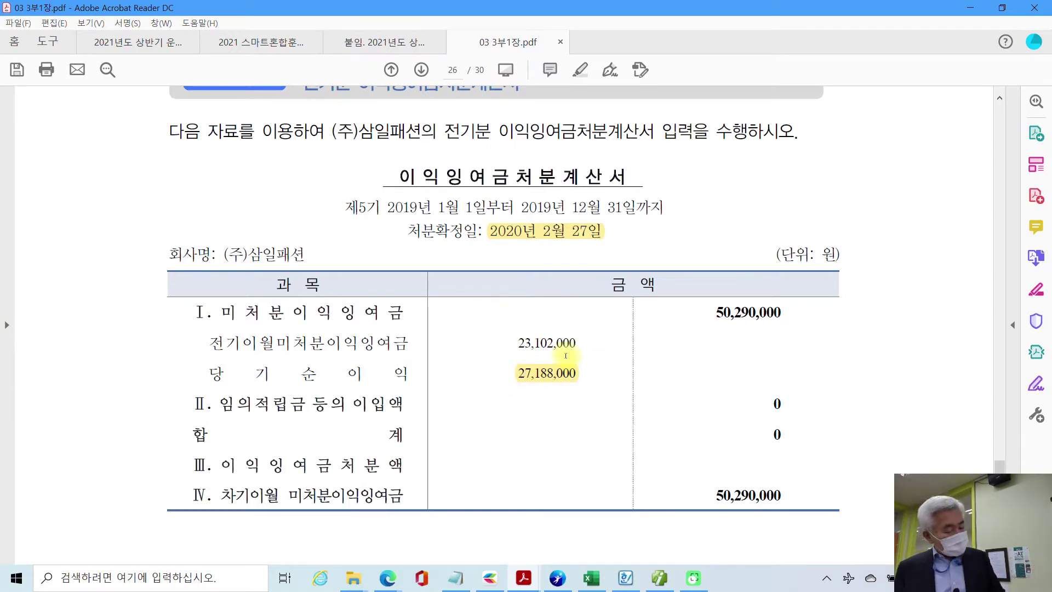
# Frame the 미처분이익잉여금 amount 50,290,000 in blue ink, underline its item name, and add a check mark beside the amount
pyautogui.moveTo(694, 301)
pyautogui.mouseDown()
pyautogui.moveTo(872, 336)
pyautogui.moveTo(838, 328)
pyautogui.mouseUp()
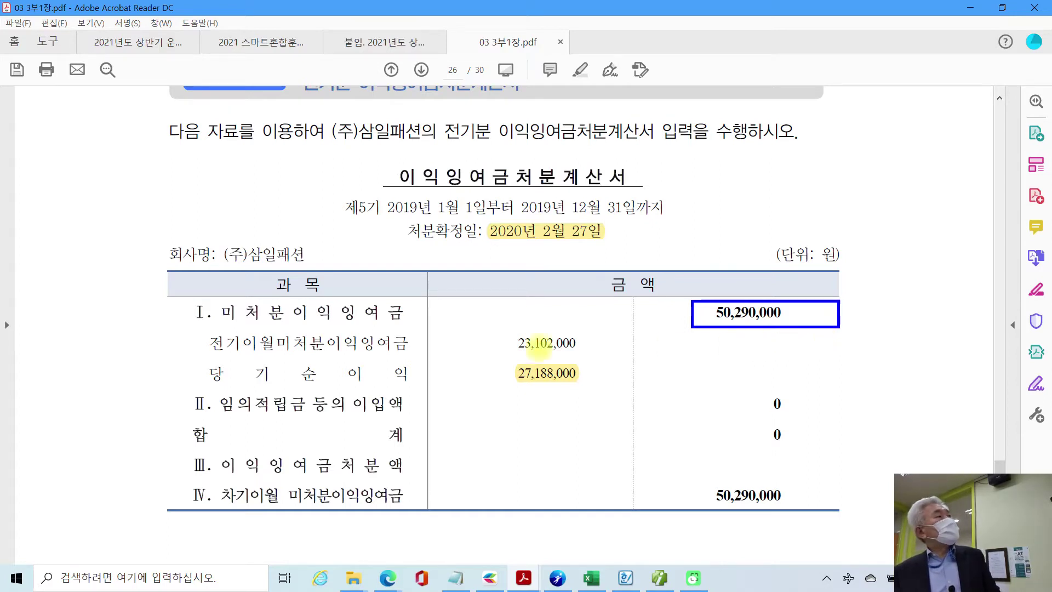
pyautogui.moveTo(221, 322); pyautogui.dragTo(404, 322)
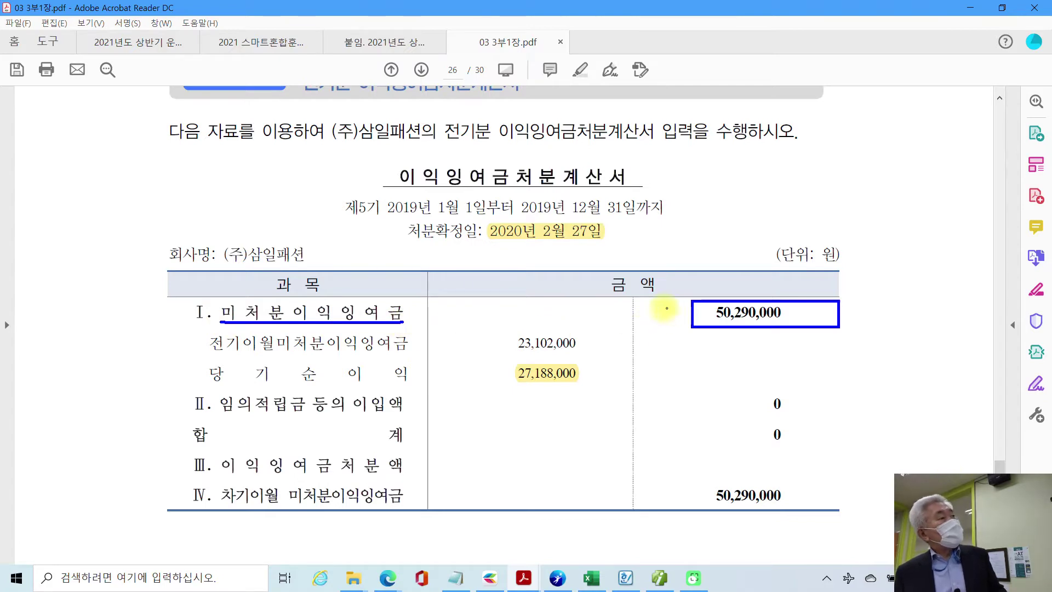
pyautogui.moveTo(664, 315); pyautogui.dragTo(673, 303)
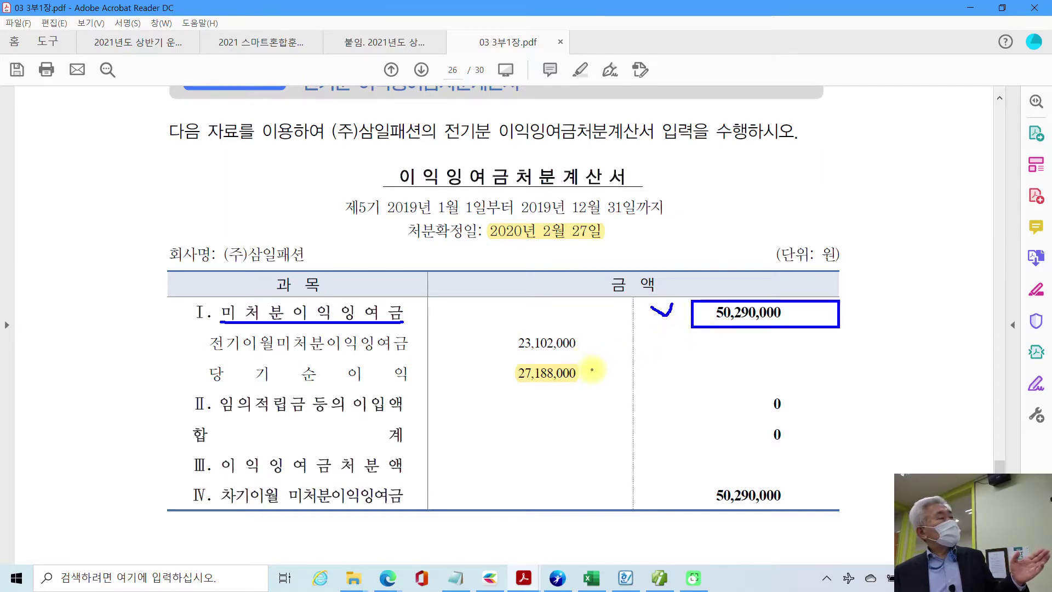
# Check and bracket 23,102,000 and 27,188,000, draw a blue arrow from them to 미처분이익잉여금, and clear the screen ink
pyautogui.moveTo(597, 373); pyautogui.dragTo(606, 364)
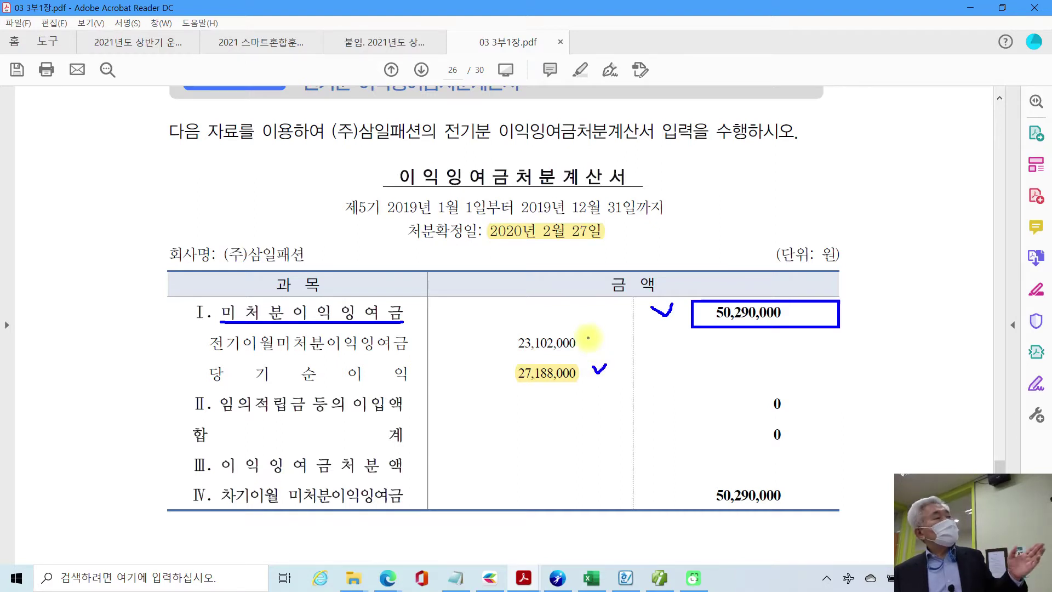
pyautogui.moveTo(588, 338)
pyautogui.mouseDown()
pyautogui.moveTo(637, 337)
pyautogui.moveTo(642, 372)
pyautogui.moveTo(606, 372)
pyautogui.mouseUp()
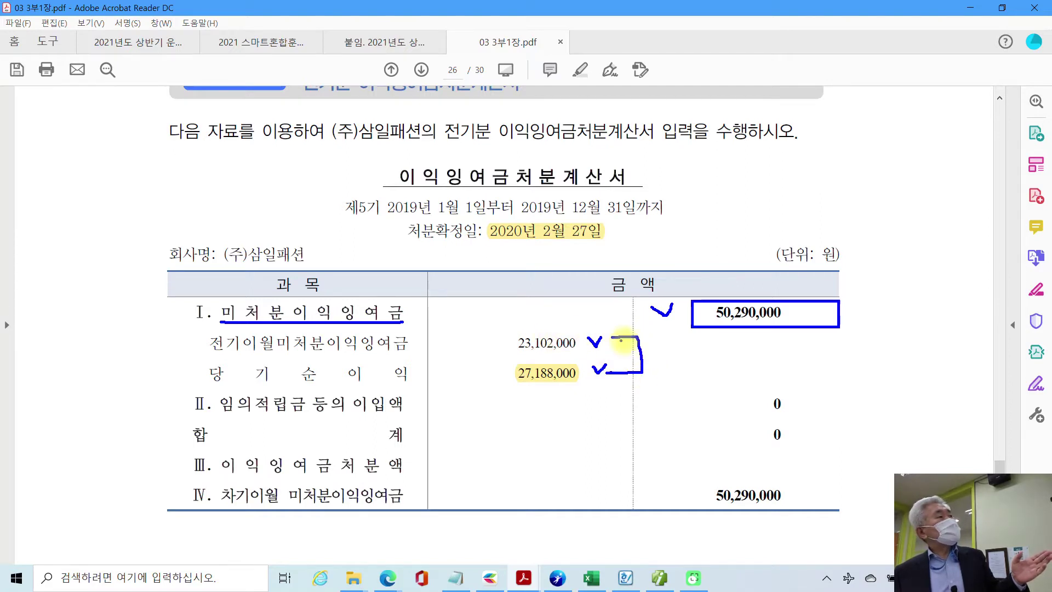
pyautogui.moveTo(649, 343)
pyautogui.mouseDown()
pyautogui.moveTo(616, 316)
pyautogui.moveTo(433, 318)
pyautogui.mouseUp()
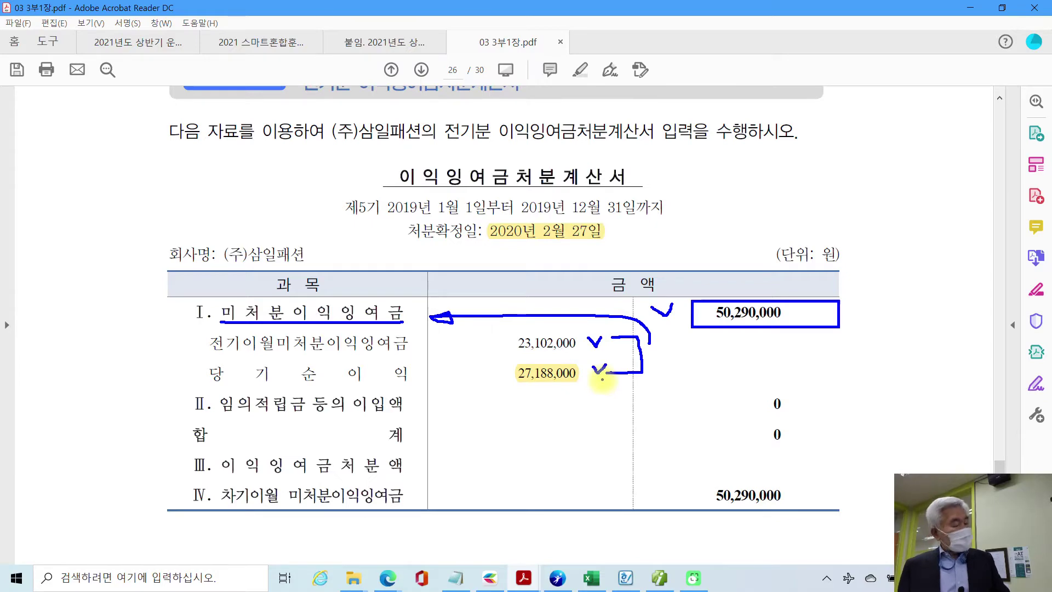
pyautogui.press('Escape')
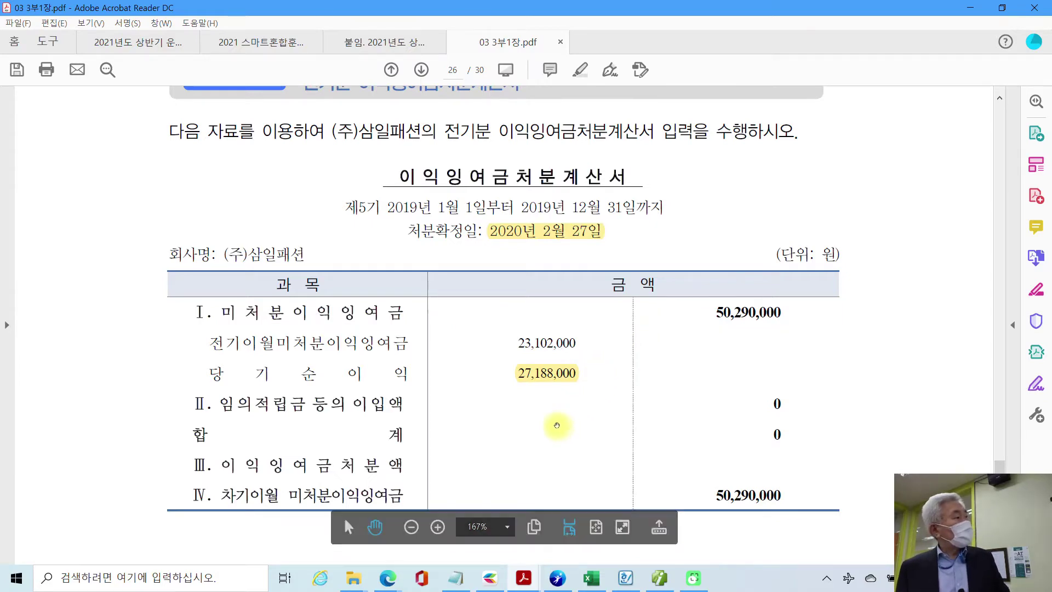
# Switch to 더존 iPlus and open 전기분 이익잉여금처분계산서 for (주)삼일패션
pyautogui.scroll(-3, 557, 425)
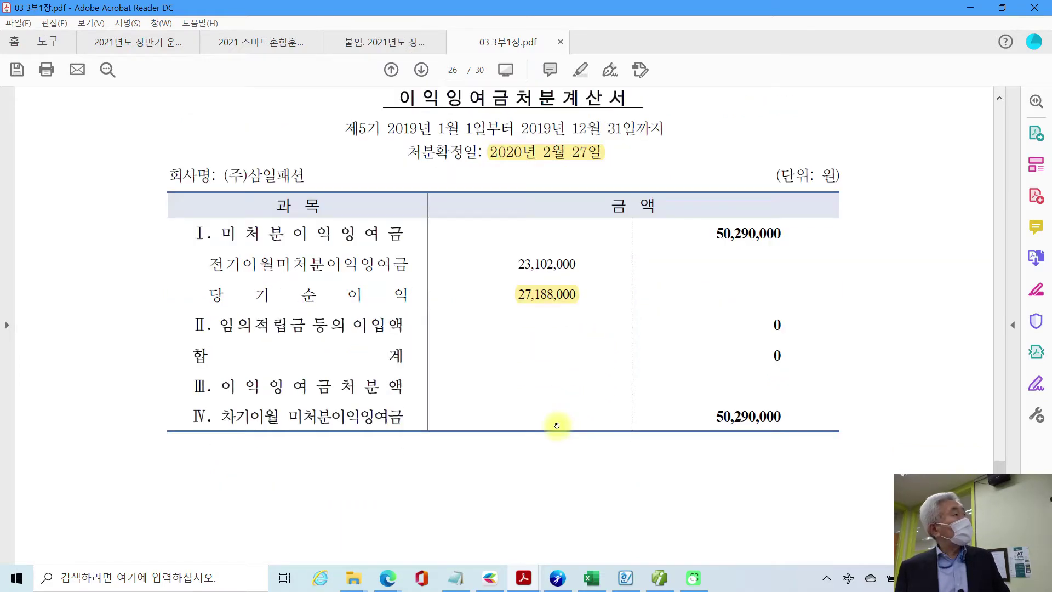
pyautogui.click(658, 579)
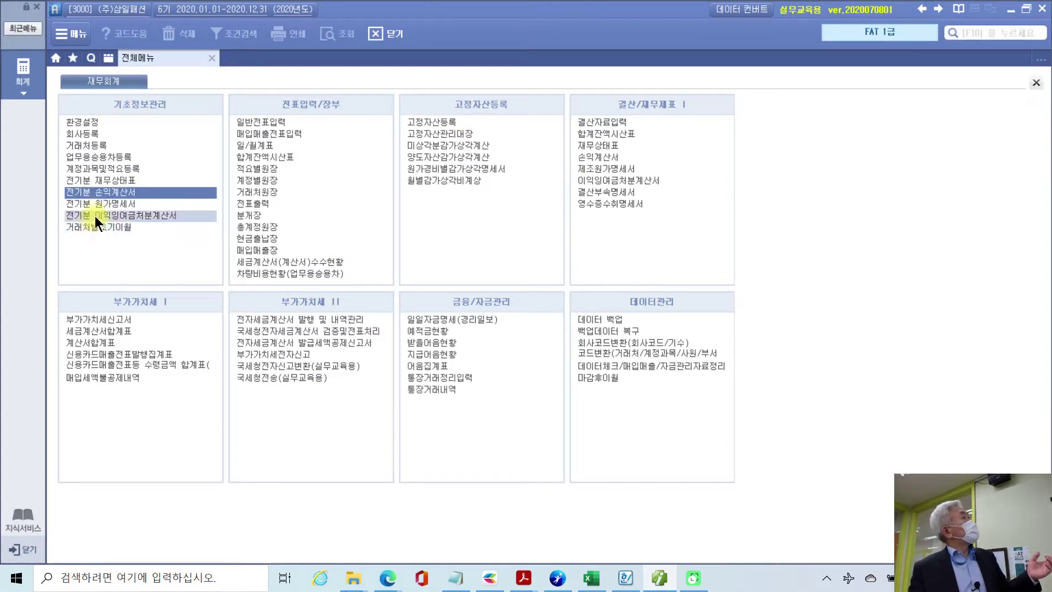
pyautogui.click(132, 215)
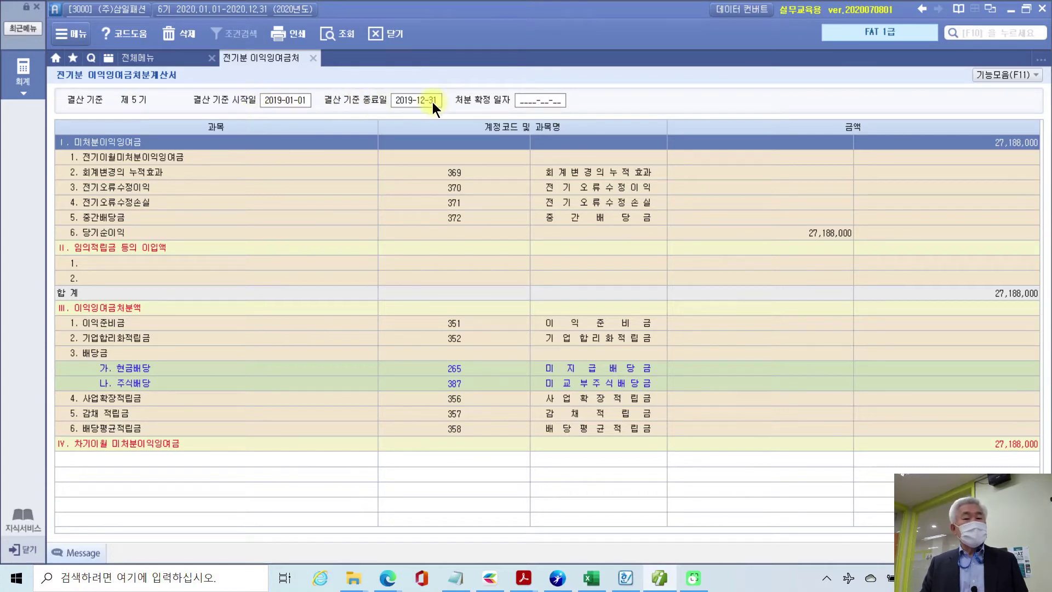
# Set the 처분 확정 일자 to 2020-02-27
pyautogui.click(522, 102)
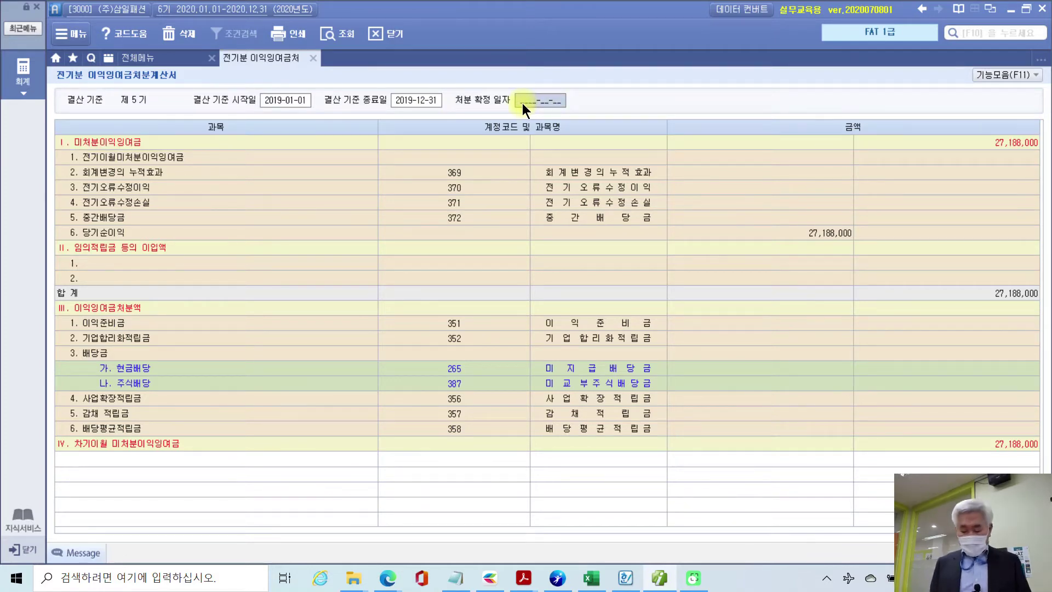
pyautogui.write('2020-')
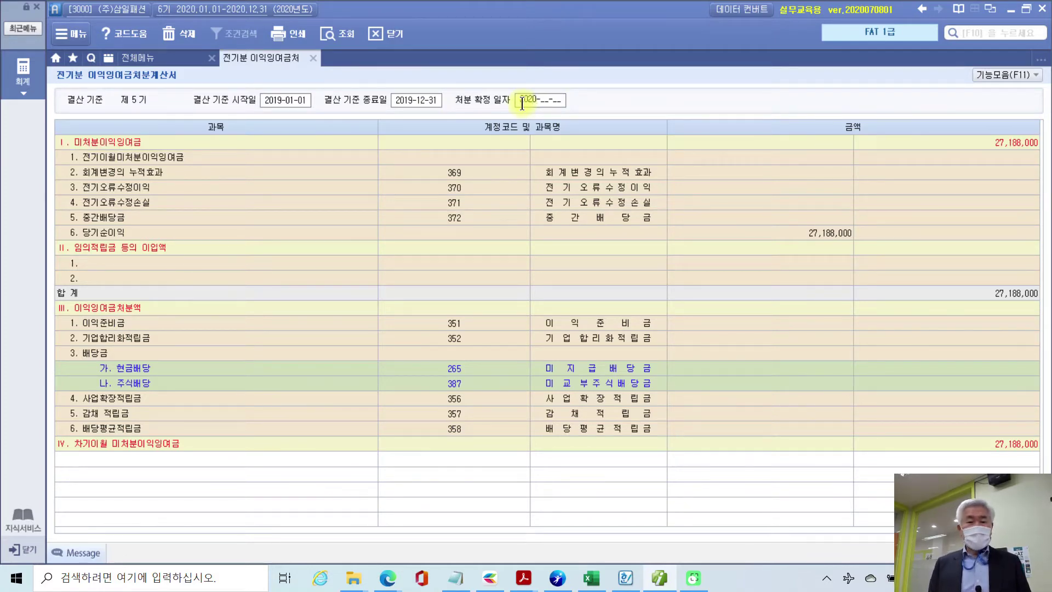
pyautogui.write('02-')
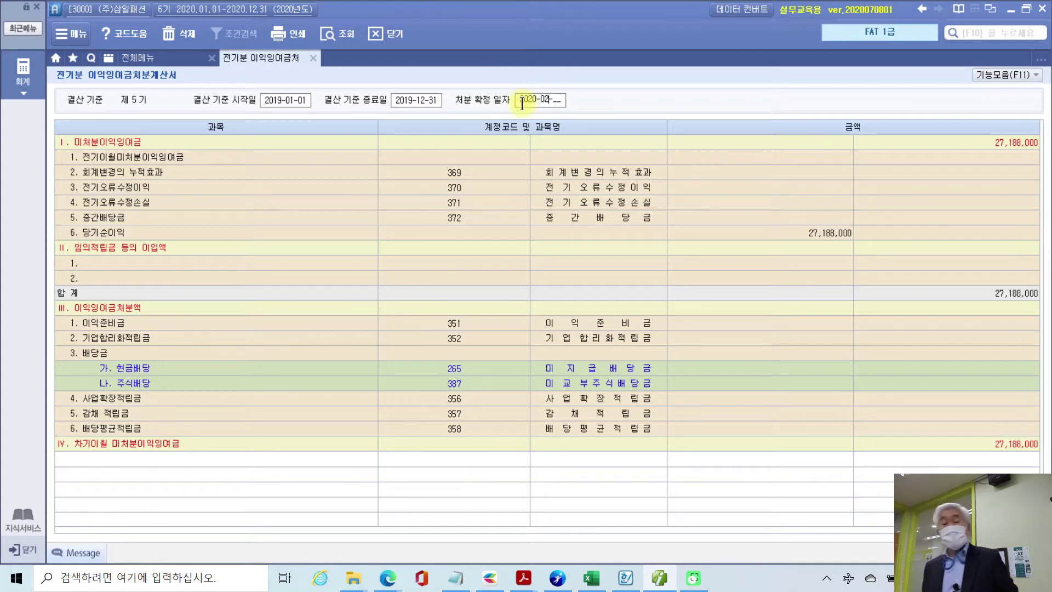
pyautogui.write('27')
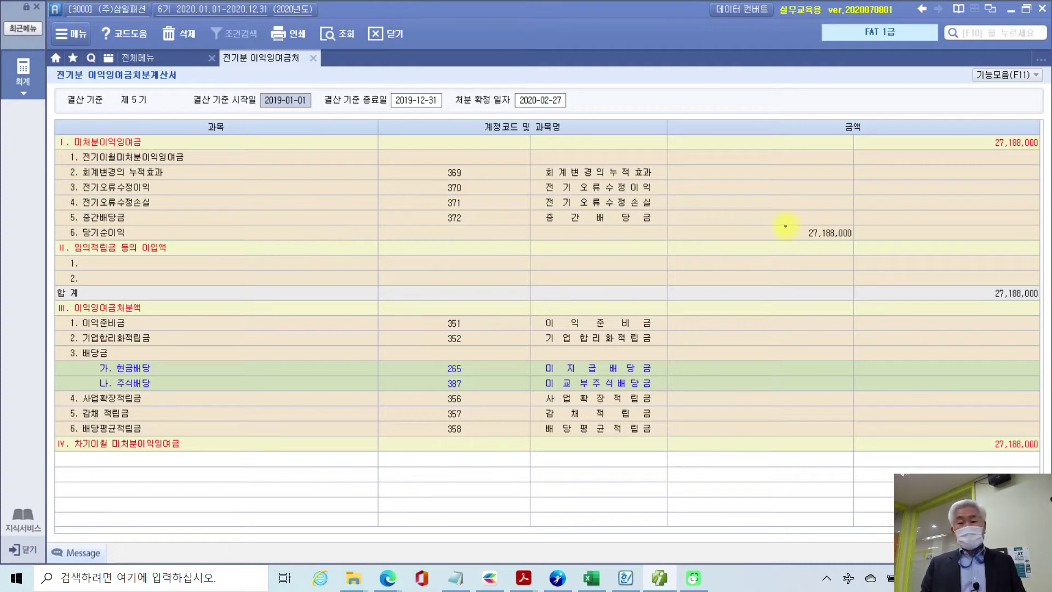
# Frame the 당기순이익 amount and empty 전기이월미처분이익잉여금 amount cell in blue, underline the latter's item name, and clear the ink
pyautogui.moveTo(785, 222); pyautogui.dragTo(896, 251)
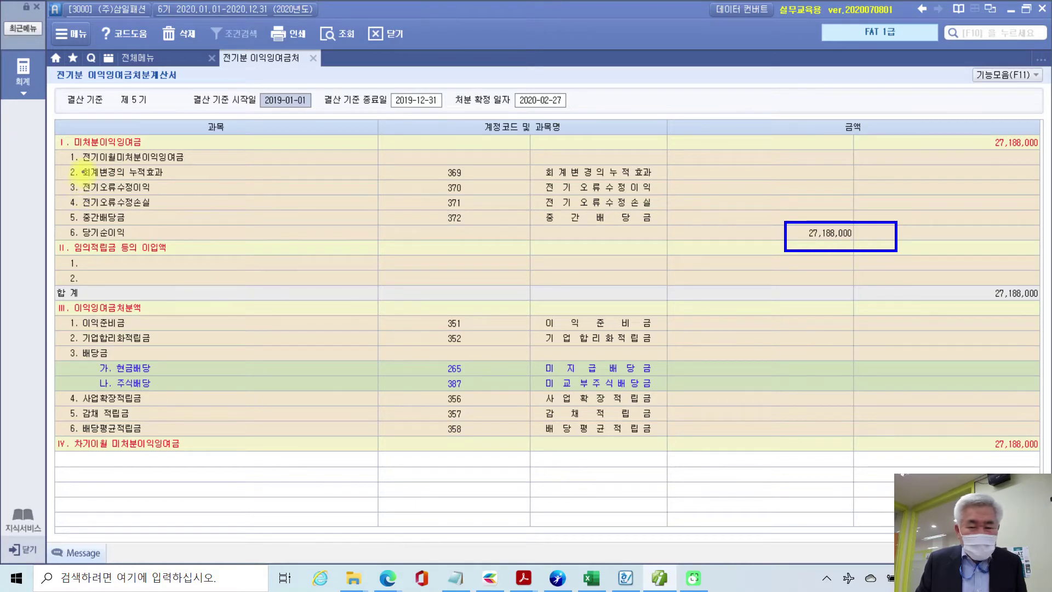
pyautogui.moveTo(81, 162); pyautogui.dragTo(201, 163)
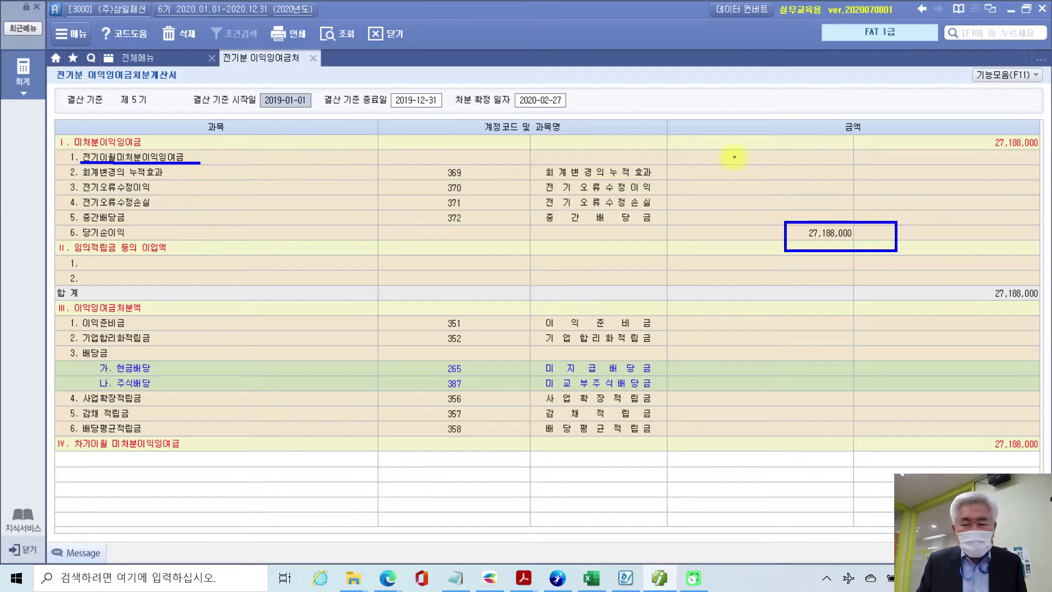
pyautogui.moveTo(682, 150)
pyautogui.mouseDown()
pyautogui.moveTo(695, 169)
pyautogui.moveTo(864, 169)
pyautogui.mouseUp()
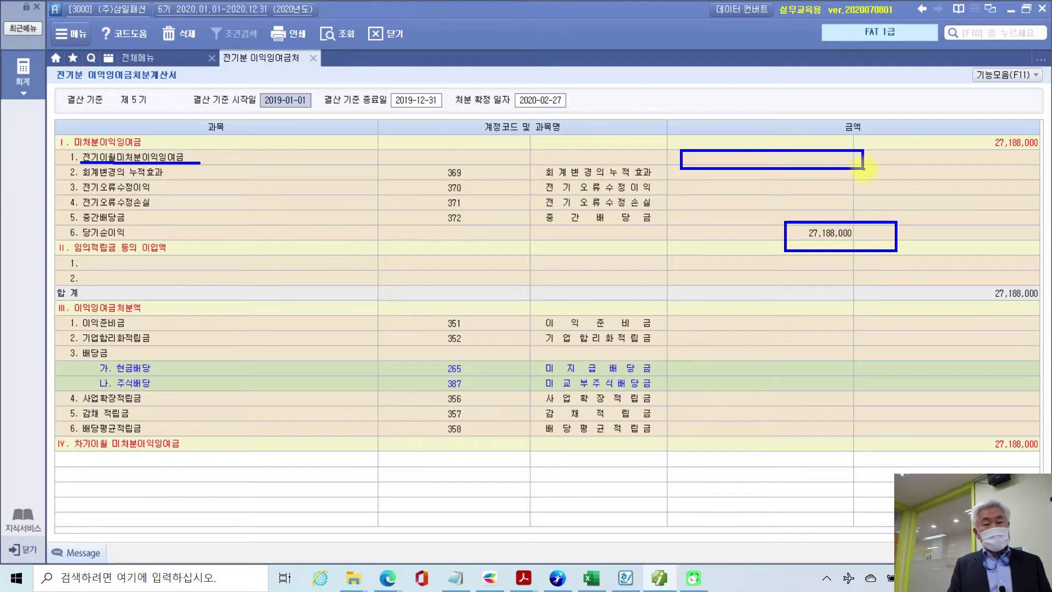
pyautogui.press('Escape')
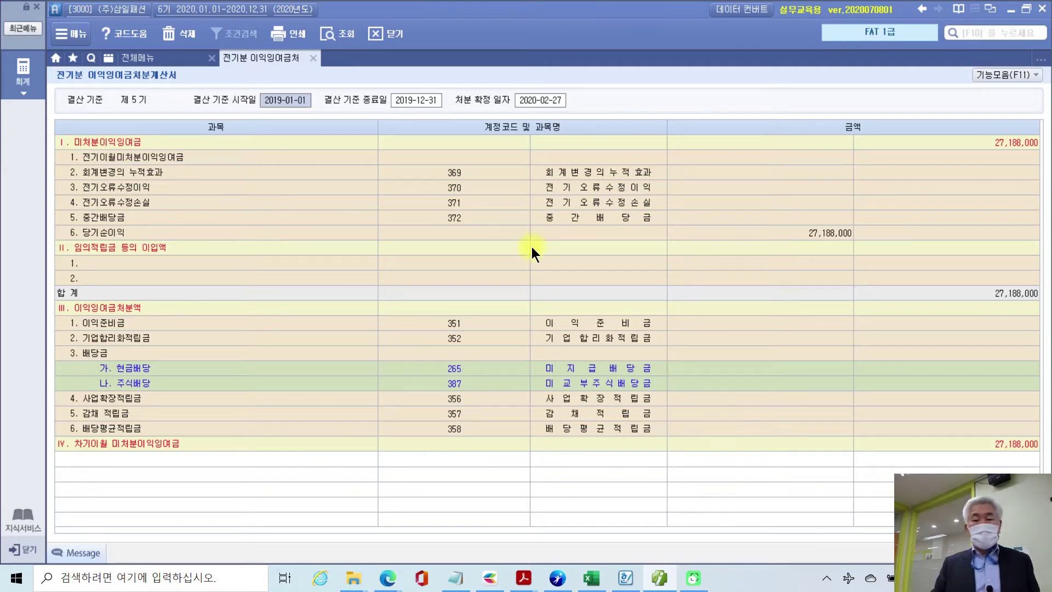
# Enter 23,102,000 as the 전기이월미처분이익잉여금 amount
pyautogui.click(764, 161)
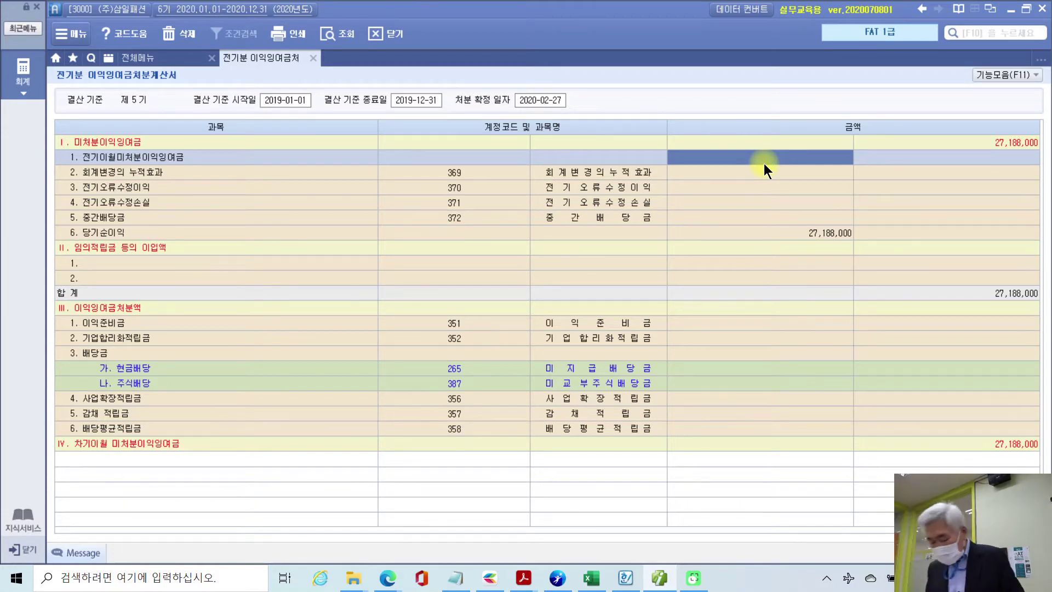
pyautogui.write('23,102')
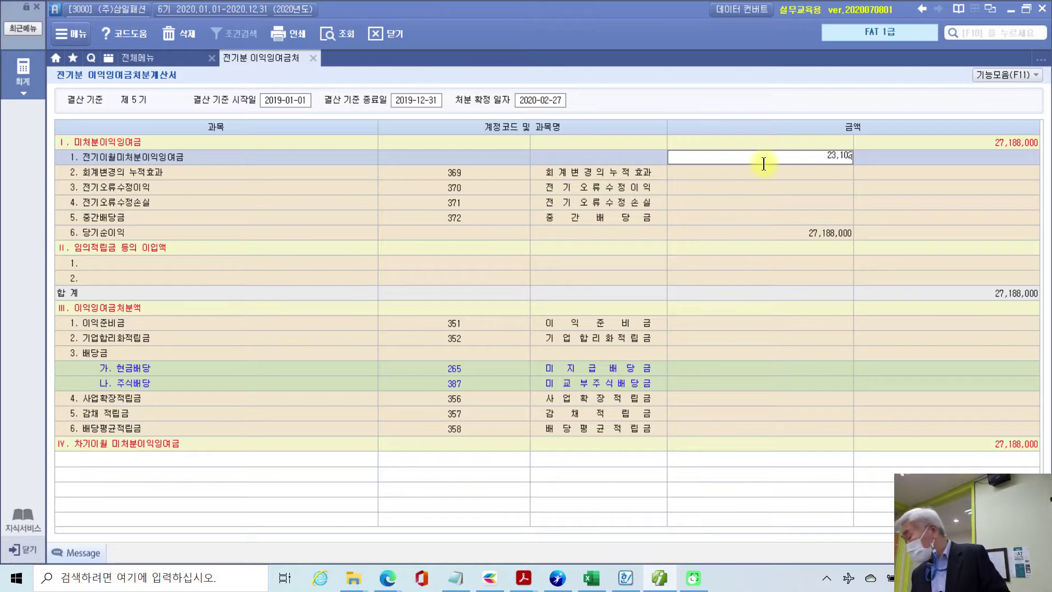
pyautogui.write(',000')
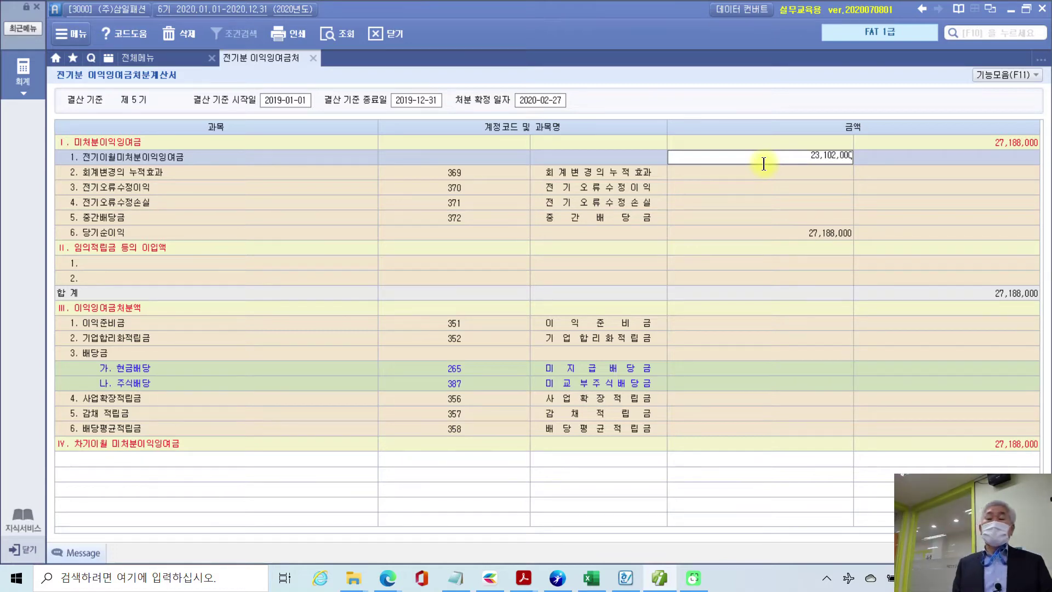
pyautogui.press('Return')
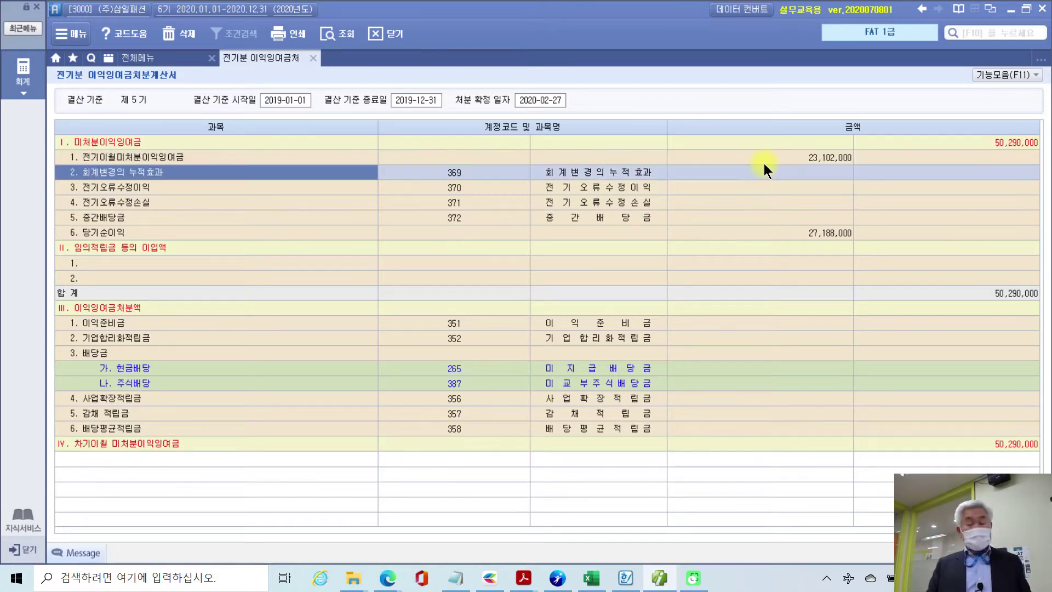
# Frame the 미처분이익잉여금 total in blue ink with an arrow pointing to it, and circle the 처분 확정 일자
pyautogui.moveTo(968, 125); pyautogui.dragTo(1049, 174)
pyautogui.moveTo(939, 197); pyautogui.dragTo(979, 144)
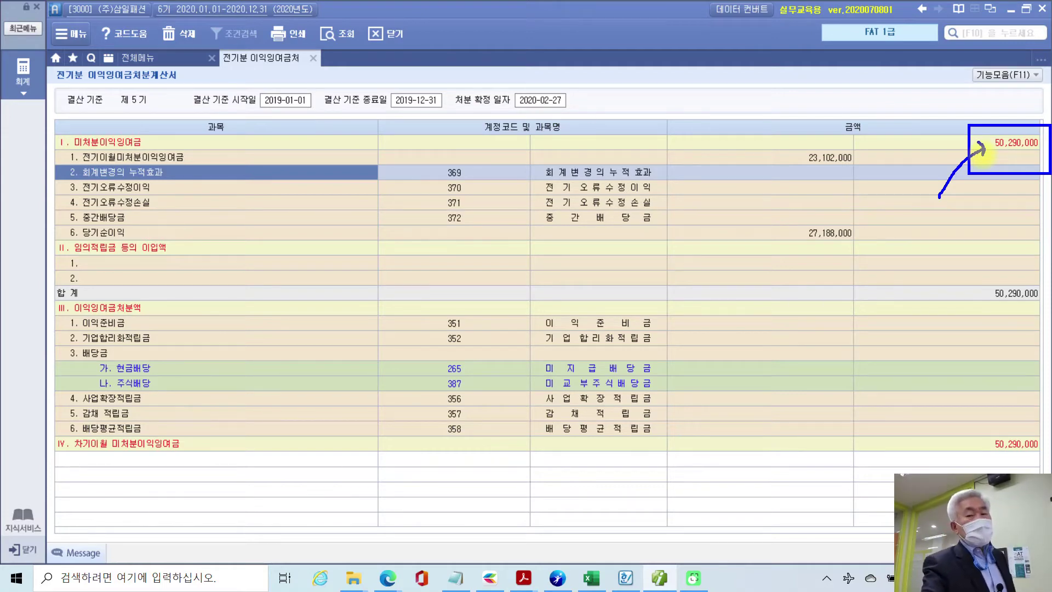
pyautogui.moveTo(597, 122)
pyautogui.mouseDown()
pyautogui.moveTo(463, 61)
pyautogui.moveTo(591, 126)
pyautogui.mouseUp()
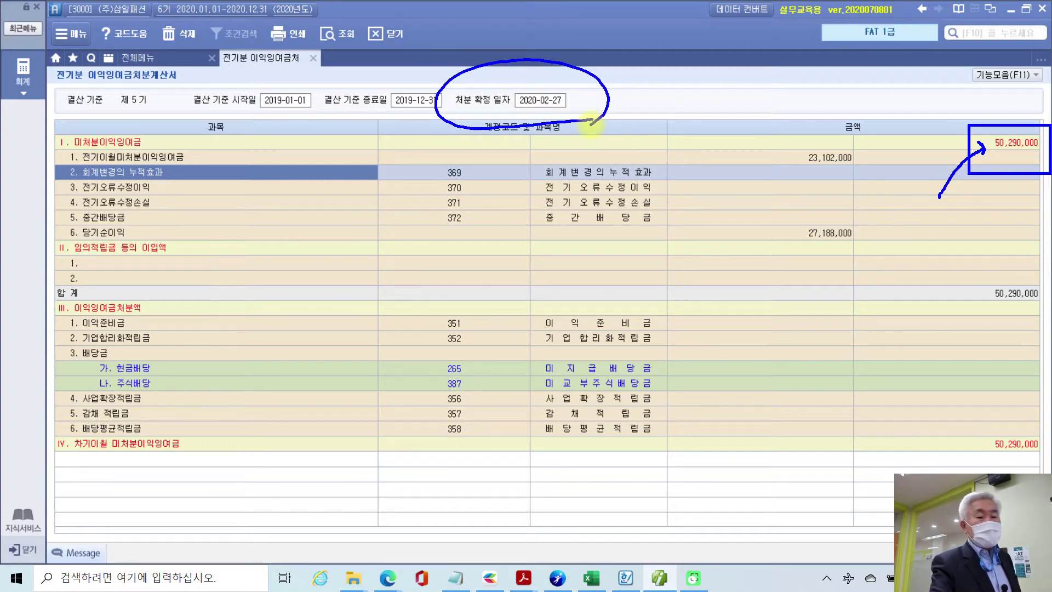
# Circle and check 이익잉여금처분액 in blue ink, frame its empty amount cells, and link them to the circled 미처분이익잉여금 total with a double-headed arrow
pyautogui.moveTo(61, 296)
pyautogui.mouseDown()
pyautogui.moveTo(124, 314)
pyautogui.moveTo(124, 289)
pyautogui.moveTo(55, 296)
pyautogui.mouseUp()
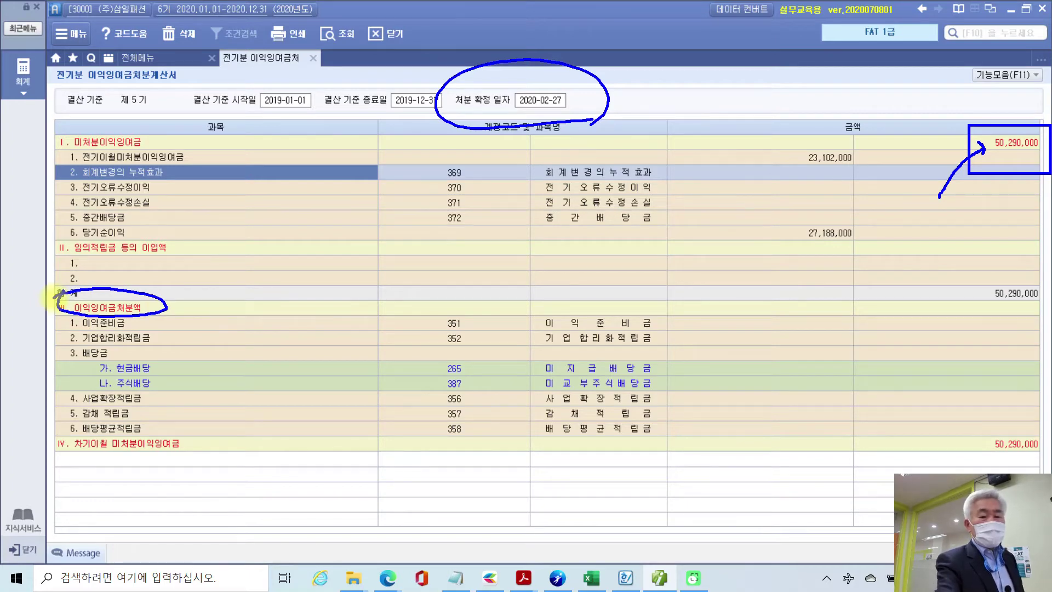
pyautogui.moveTo(179, 280)
pyautogui.mouseDown()
pyautogui.moveTo(182, 301)
pyautogui.moveTo(207, 287)
pyautogui.mouseUp()
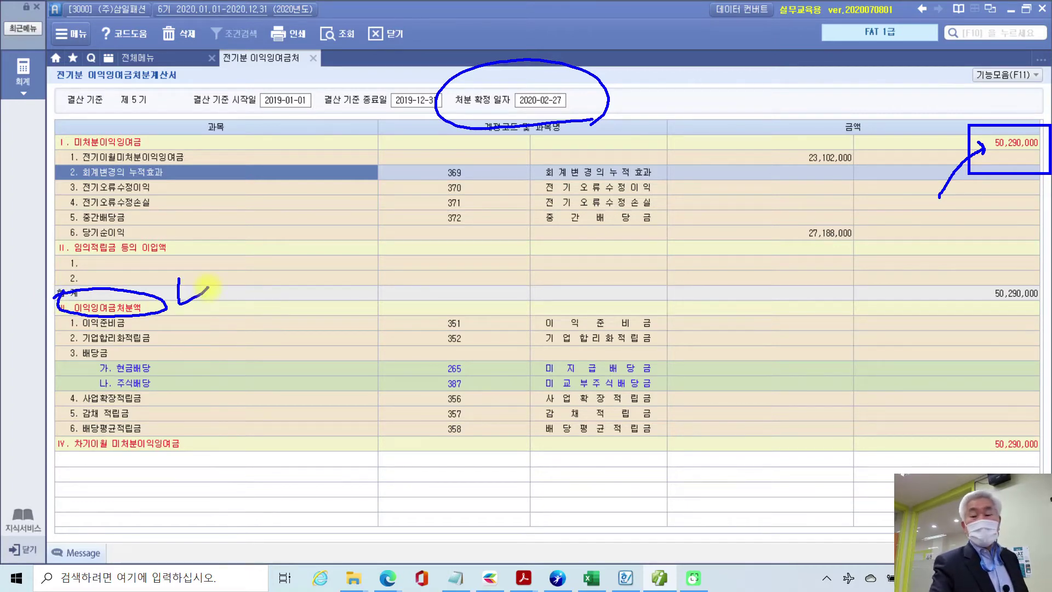
pyautogui.moveTo(668, 298)
pyautogui.mouseDown()
pyautogui.moveTo(662, 465)
pyautogui.moveTo(822, 296)
pyautogui.moveTo(864, 403)
pyautogui.moveTo(756, 464)
pyautogui.moveTo(648, 460)
pyautogui.mouseUp()
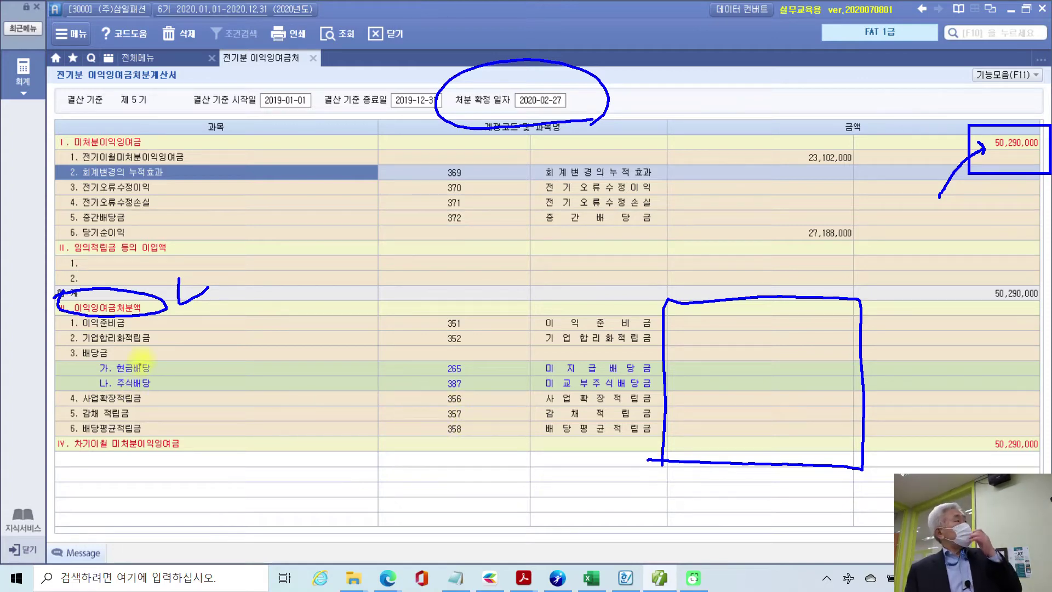
pyautogui.moveTo(942, 190)
pyautogui.mouseDown()
pyautogui.moveTo(1014, 96)
pyautogui.moveTo(862, 337)
pyautogui.moveTo(875, 312)
pyautogui.mouseUp()
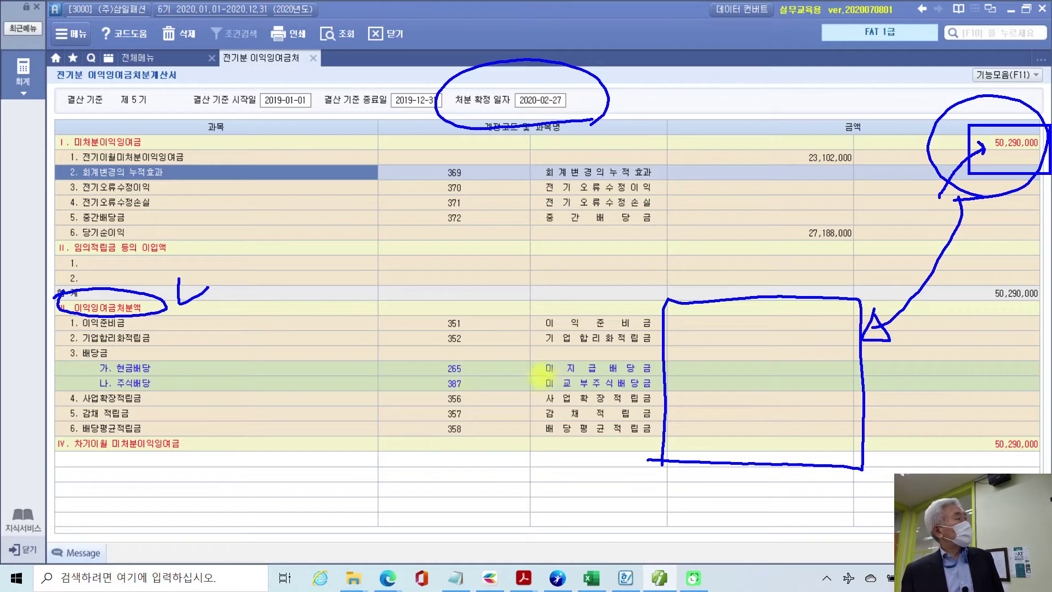
# Underline 현금배당 and 주식배당 in blue ink and mark the amount cell of each row with a flat outline
pyautogui.moveTo(109, 375); pyautogui.dragTo(171, 374)
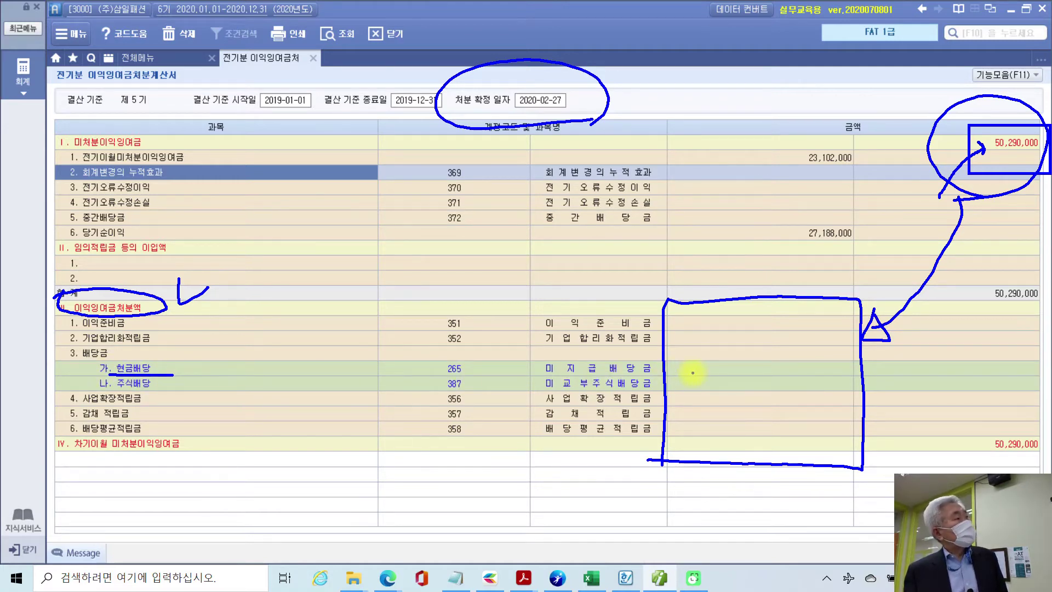
pyautogui.moveTo(744, 364)
pyautogui.mouseDown()
pyautogui.moveTo(834, 363)
pyautogui.moveTo(801, 360)
pyautogui.mouseUp()
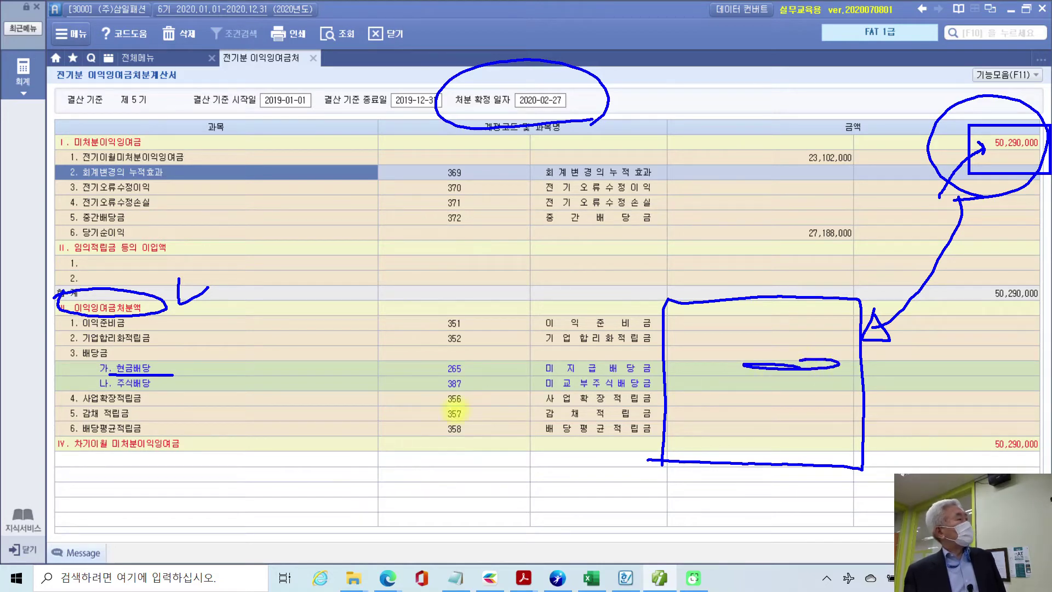
pyautogui.moveTo(119, 388); pyautogui.dragTo(179, 388)
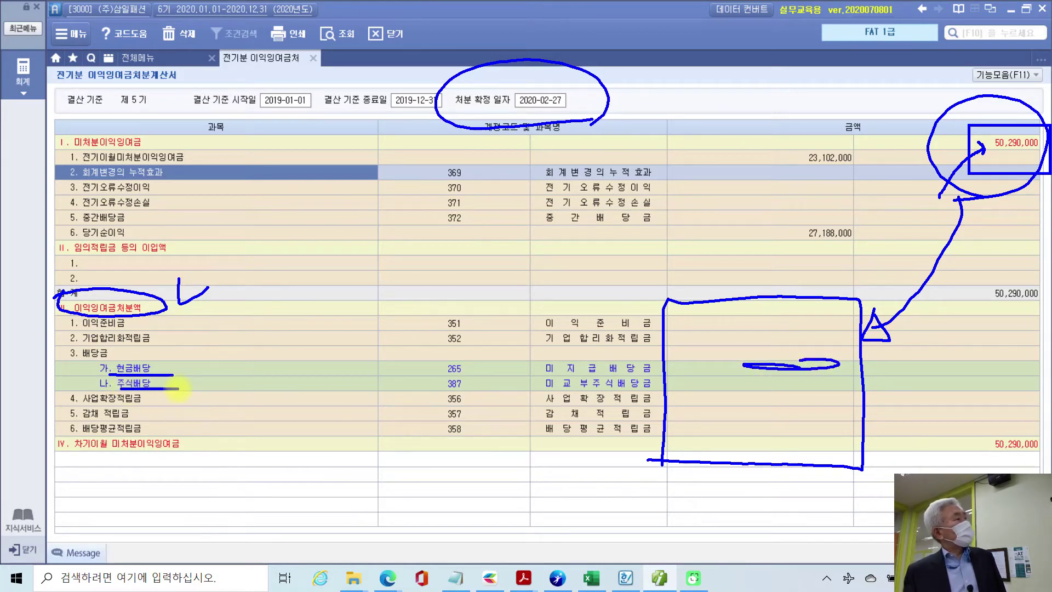
pyautogui.moveTo(812, 377)
pyautogui.mouseDown()
pyautogui.moveTo(749, 382)
pyautogui.moveTo(810, 379)
pyautogui.mouseUp()
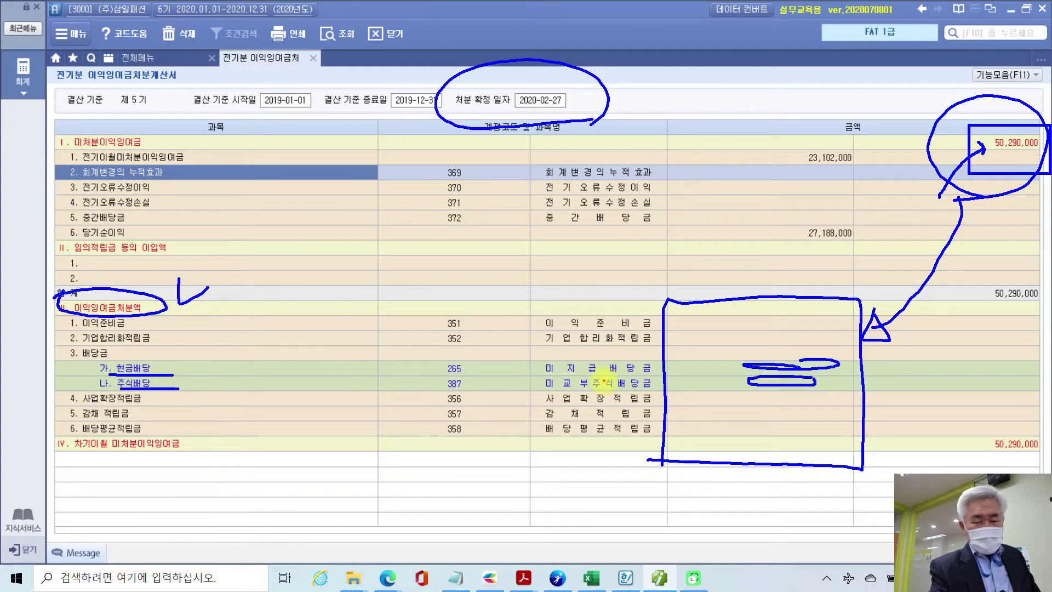
# Handwrite "10,000" in the 현금배당 amount cell and "50,000" in the 주식배당 amount cell in red ink
pyautogui.moveTo(713, 354)
pyautogui.mouseDown()
pyautogui.moveTo(700, 370)
pyautogui.moveTo(744, 357)
pyautogui.moveTo(751, 382)
pyautogui.moveTo(781, 358)
pyautogui.moveTo(820, 351)
pyautogui.mouseUp()
pyautogui.moveTo(708, 380); pyautogui.dragTo(694, 401)
pyautogui.moveTo(707, 385)
pyautogui.mouseDown()
pyautogui.moveTo(734, 380)
pyautogui.moveTo(754, 408)
pyautogui.moveTo(789, 390)
pyautogui.moveTo(834, 387)
pyautogui.mouseUp()
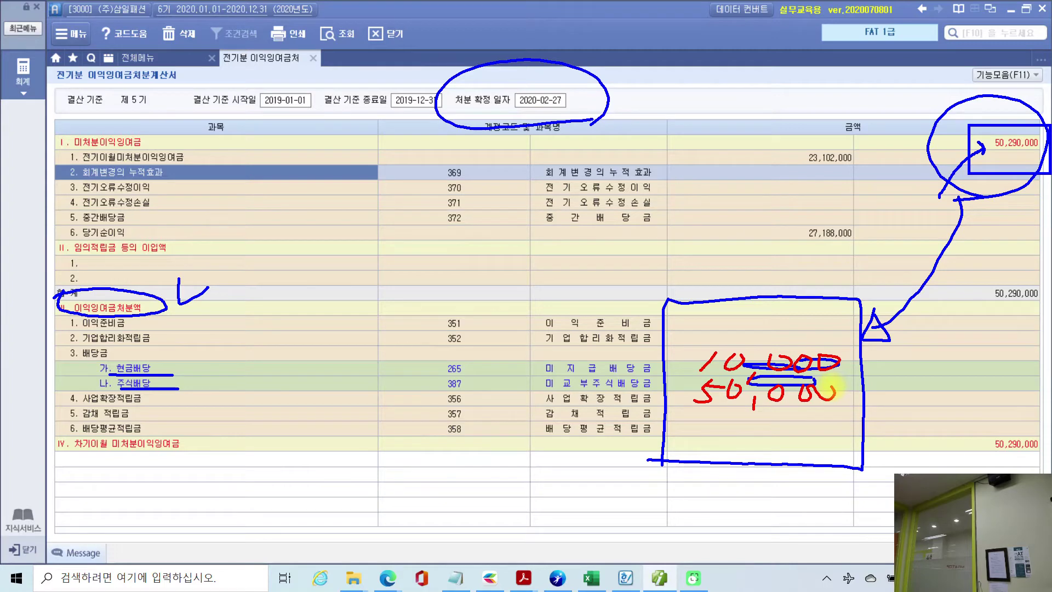
# Circle the 미처분이익잉여금 total in red ink and handwrite the debit entry "차) 이월이익잉여금" over the upper part of the statement
pyautogui.moveTo(1019, 198)
pyautogui.mouseDown()
pyautogui.moveTo(935, 156)
pyautogui.moveTo(1014, 137)
pyautogui.mouseUp()
pyautogui.moveTo(718, 77); pyautogui.dragTo(712, 80)
pyautogui.moveTo(744, 73); pyautogui.dragTo(736, 142)
pyautogui.moveTo(744, 109); pyautogui.dragTo(764, 103)
pyautogui.moveTo(781, 62); pyautogui.dragTo(778, 93)
pyautogui.moveTo(746, 127)
pyautogui.mouseDown()
pyautogui.moveTo(778, 118)
pyautogui.moveTo(805, 148)
pyautogui.mouseUp()
pyautogui.moveTo(719, 160); pyautogui.dragTo(715, 161)
pyautogui.moveTo(742, 159); pyautogui.dragTo(738, 206)
pyautogui.moveTo(775, 177); pyautogui.dragTo(788, 236)
pyautogui.moveTo(830, 192); pyautogui.dragTo(847, 220)
pyautogui.moveTo(825, 231)
pyautogui.mouseDown()
pyautogui.moveTo(869, 228)
pyautogui.moveTo(880, 258)
pyautogui.mouseUp()
pyautogui.moveTo(898, 208)
pyautogui.mouseDown()
pyautogui.moveTo(934, 237)
pyautogui.moveTo(904, 244)
pyautogui.moveTo(934, 260)
pyautogui.moveTo(923, 262)
pyautogui.mouseUp()
pyautogui.moveTo(603, 70)
pyautogui.mouseDown()
pyautogui.moveTo(627, 100)
pyautogui.moveTo(619, 146)
pyautogui.moveTo(630, 158)
pyautogui.mouseUp()
pyautogui.moveTo(638, 76)
pyautogui.mouseDown()
pyautogui.moveTo(646, 153)
pyautogui.moveTo(660, 151)
pyautogui.mouseUp()
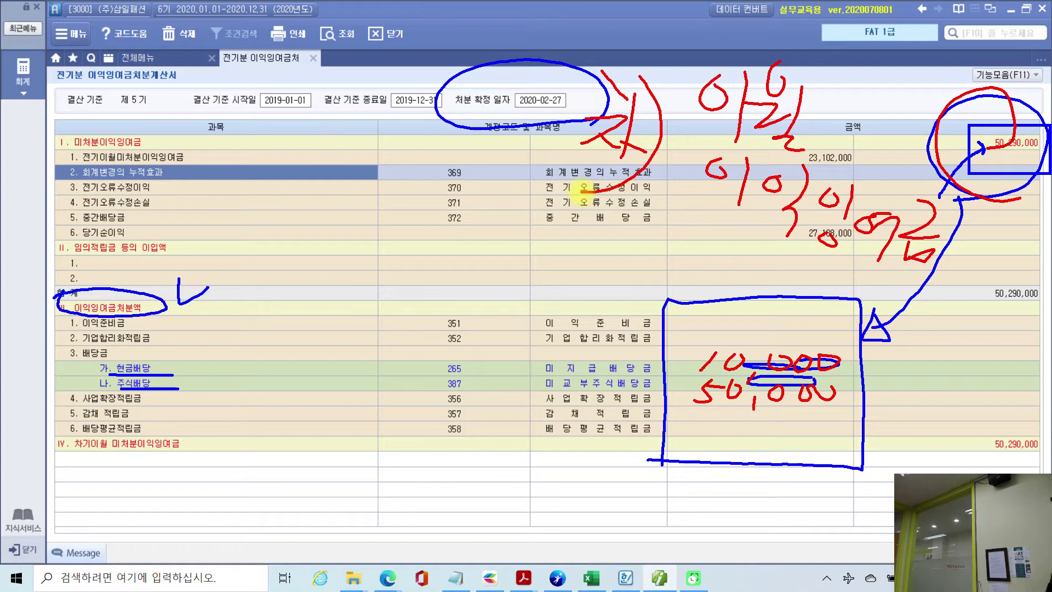
# Draw a red arrow down from the 미교부주식배당금 account name and handwrite "자본조정" under it
pyautogui.moveTo(546, 387)
pyautogui.mouseDown()
pyautogui.moveTo(500, 399)
pyautogui.moveTo(486, 442)
pyautogui.moveTo(463, 439)
pyautogui.mouseUp()
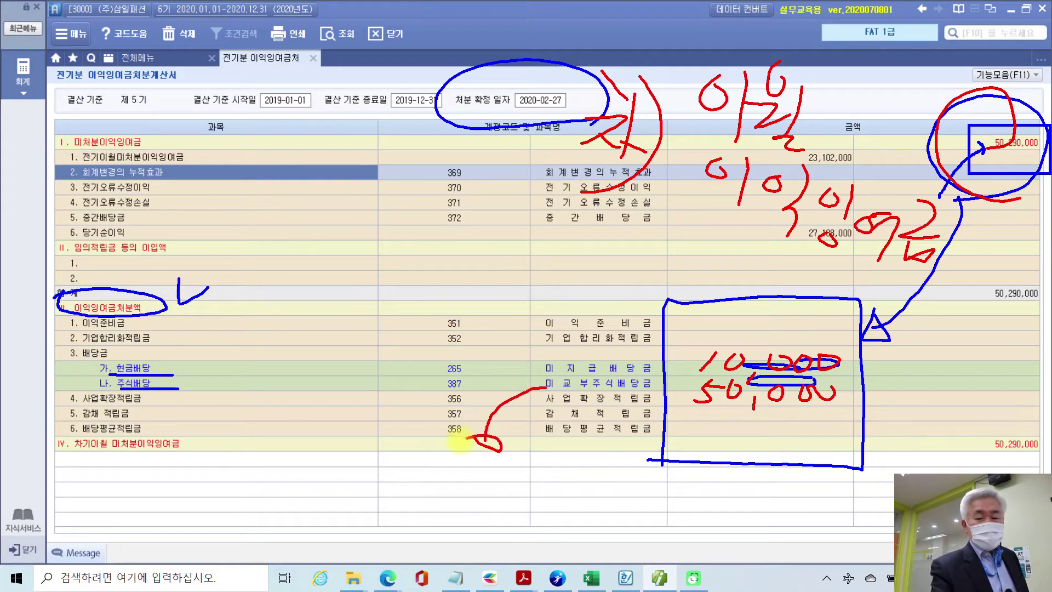
pyautogui.moveTo(431, 470); pyautogui.dragTo(462, 465)
pyautogui.moveTo(461, 465)
pyautogui.mouseDown()
pyautogui.moveTo(428, 500)
pyautogui.moveTo(473, 515)
pyautogui.moveTo(507, 477)
pyautogui.moveTo(529, 496)
pyautogui.moveTo(556, 471)
pyautogui.moveTo(573, 510)
pyautogui.moveTo(614, 501)
pyautogui.moveTo(606, 513)
pyautogui.mouseUp()
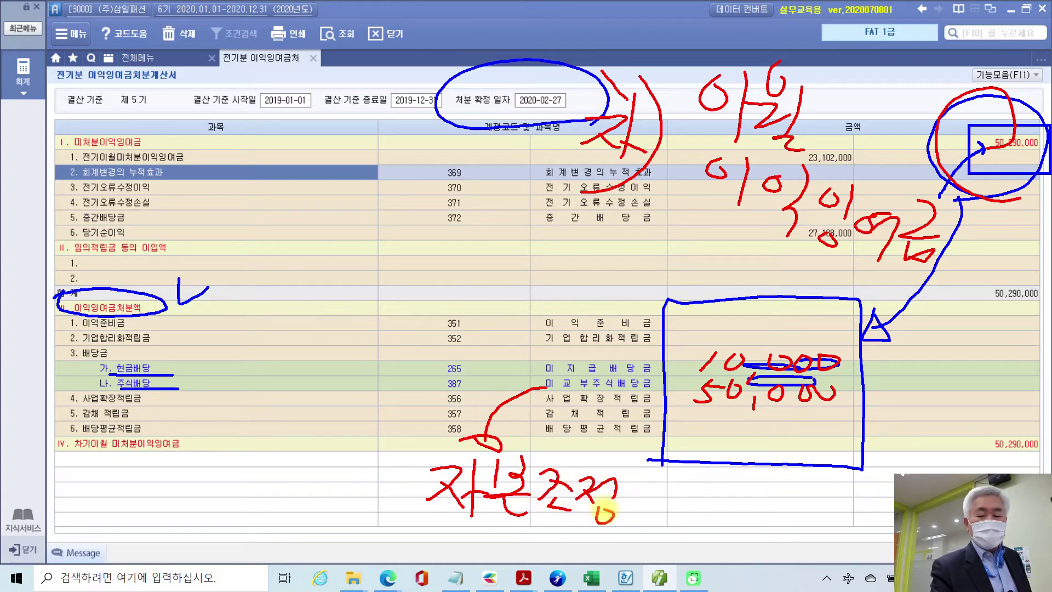
# Draw a red arrow up from 미지급배당금 to a circled handwritten "부채", and circle the handwritten "자본조정" too
pyautogui.moveTo(544, 362)
pyautogui.mouseDown()
pyautogui.moveTo(491, 347)
pyautogui.moveTo(487, 317)
pyautogui.mouseUp()
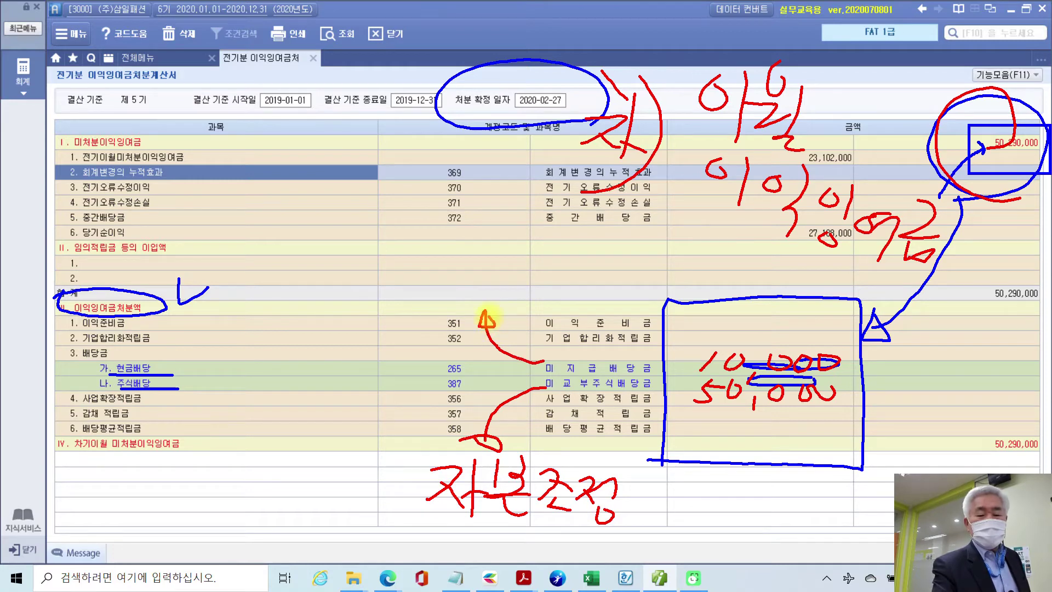
pyautogui.moveTo(419, 253); pyautogui.dragTo(421, 286)
pyautogui.moveTo(439, 240)
pyautogui.mouseDown()
pyautogui.moveTo(450, 263)
pyautogui.moveTo(437, 241)
pyautogui.mouseUp()
pyautogui.moveTo(395, 299); pyautogui.dragTo(458, 283)
pyautogui.moveTo(431, 297); pyautogui.dragTo(431, 317)
pyautogui.moveTo(466, 252)
pyautogui.mouseDown()
pyautogui.moveTo(489, 256)
pyautogui.moveTo(460, 294)
pyautogui.mouseUp()
pyautogui.moveTo(472, 277); pyautogui.dragTo(491, 291)
pyautogui.moveTo(491, 252)
pyautogui.mouseDown()
pyautogui.moveTo(493, 295)
pyautogui.moveTo(515, 280)
pyautogui.mouseUp()
pyautogui.moveTo(507, 249); pyautogui.dragTo(507, 298)
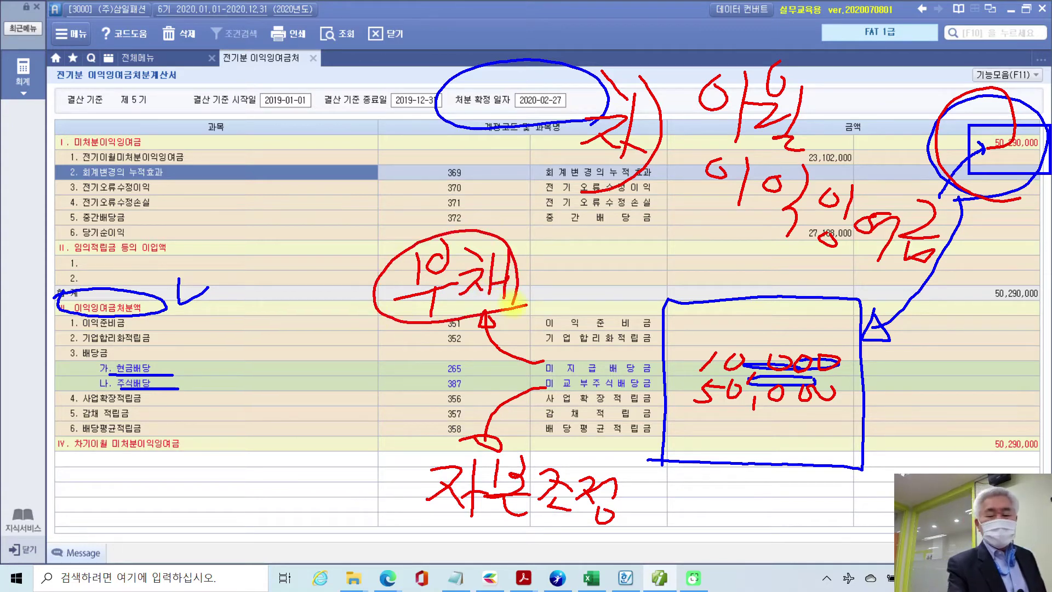
pyautogui.moveTo(497, 452)
pyautogui.mouseDown()
pyautogui.moveTo(539, 532)
pyautogui.moveTo(533, 453)
pyautogui.mouseUp()
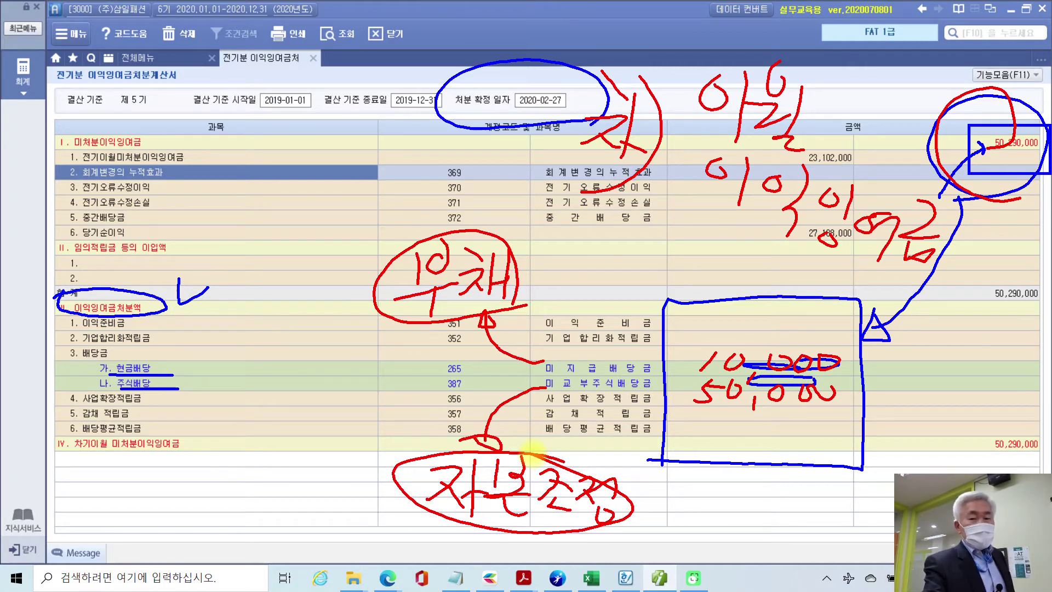
# Tick and underline the 처분 확정 일자 date in red ink and handwrite "3/20" over the upper account rows
pyautogui.moveTo(515, 77); pyautogui.dragTo(543, 64)
pyautogui.moveTo(516, 118); pyautogui.dragTo(574, 120)
pyautogui.moveTo(195, 180)
pyautogui.mouseDown()
pyautogui.moveTo(217, 203)
pyautogui.moveTo(204, 242)
pyautogui.mouseUp()
pyautogui.moveTo(250, 171); pyautogui.dragTo(224, 258)
pyautogui.moveTo(244, 218)
pyautogui.mouseDown()
pyautogui.moveTo(277, 230)
pyautogui.moveTo(283, 213)
pyautogui.mouseUp()
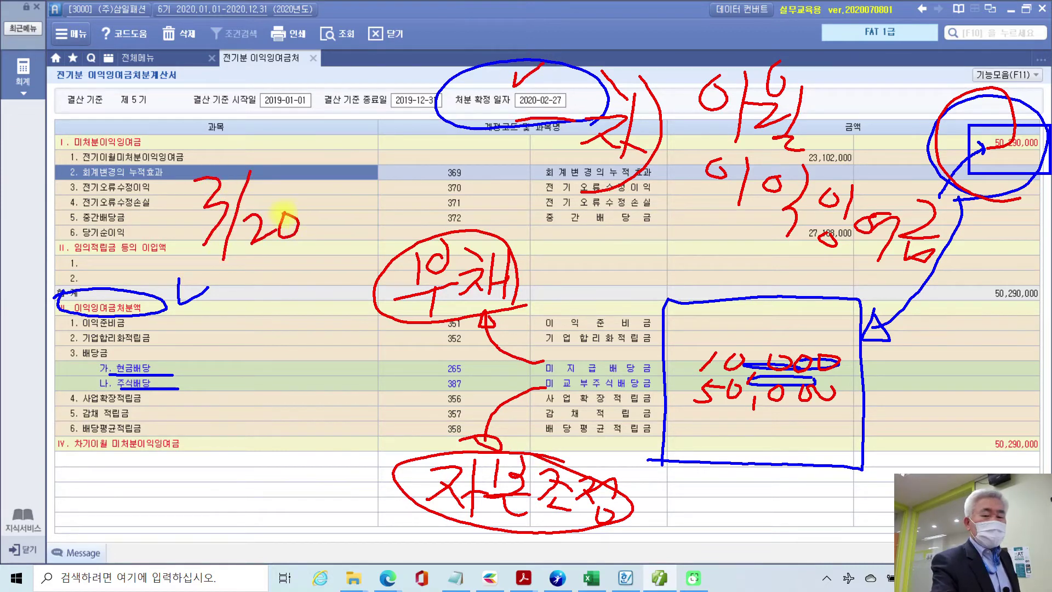
# Handwrite "시행" beside the date, draw a line to 이익잉여금처분액, tick 현금배당, and clear all the screen ink
pyautogui.moveTo(343, 163)
pyautogui.mouseDown()
pyautogui.moveTo(316, 210)
pyautogui.moveTo(345, 198)
pyautogui.mouseUp()
pyautogui.moveTo(361, 133)
pyautogui.mouseDown()
pyautogui.moveTo(365, 232)
pyautogui.moveTo(401, 147)
pyautogui.moveTo(398, 186)
pyautogui.mouseUp()
pyautogui.moveTo(415, 149); pyautogui.dragTo(412, 187)
pyautogui.moveTo(408, 167)
pyautogui.mouseDown()
pyautogui.moveTo(433, 165)
pyautogui.moveTo(434, 181)
pyautogui.mouseUp()
pyautogui.moveTo(425, 196)
pyautogui.mouseDown()
pyautogui.moveTo(427, 207)
pyautogui.moveTo(187, 298)
pyautogui.mouseUp()
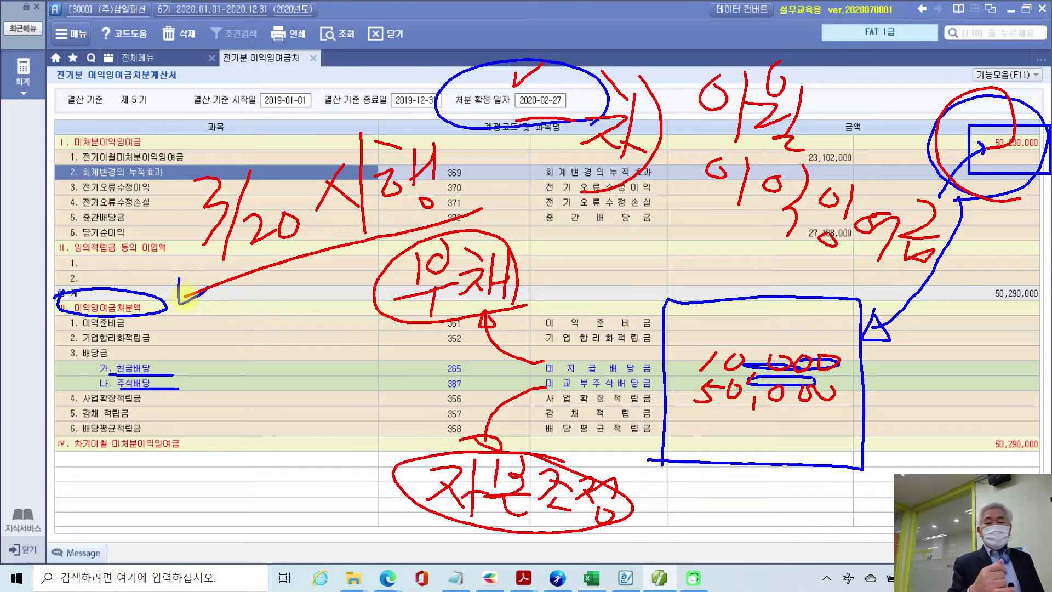
pyautogui.moveTo(182, 363)
pyautogui.mouseDown()
pyautogui.moveTo(187, 373)
pyautogui.moveTo(205, 357)
pyautogui.mouseUp()
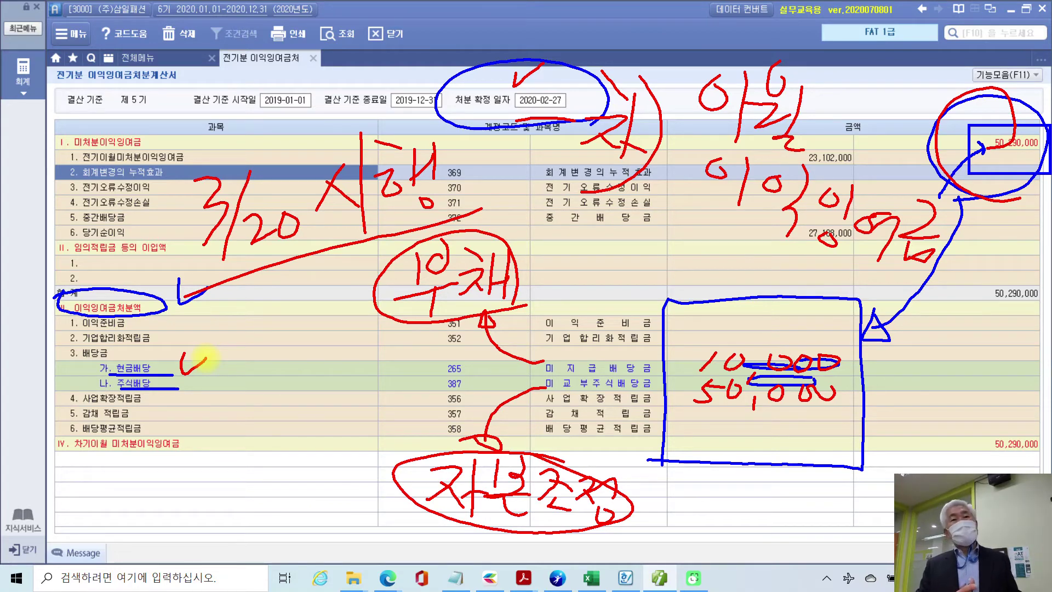
pyautogui.press('Escape')
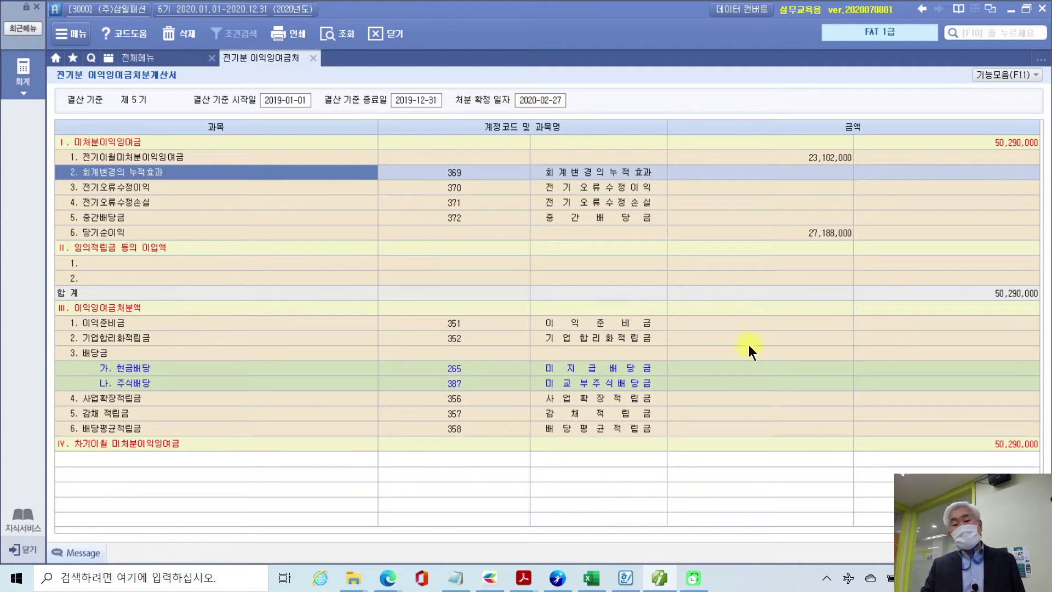
# Frame the empty disposal amount cells in red, circle the 전기이월미처분이익잉여금 amount and 미처분이익잉여금 total with a linking arrow, and clear the ink
pyautogui.moveTo(674, 319); pyautogui.dragTo(840, 457)
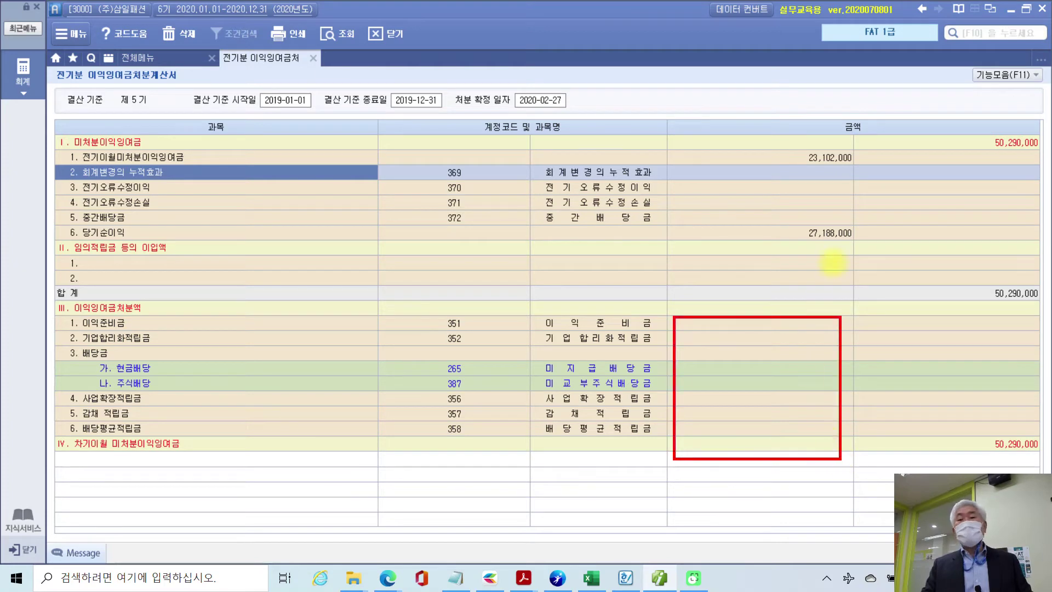
pyautogui.moveTo(1029, 163)
pyautogui.mouseDown()
pyautogui.moveTo(968, 159)
pyautogui.moveTo(1030, 112)
pyautogui.moveTo(1038, 156)
pyautogui.moveTo(1024, 164)
pyautogui.mouseUp()
pyautogui.moveTo(776, 134)
pyautogui.mouseDown()
pyautogui.moveTo(814, 193)
pyautogui.moveTo(789, 137)
pyautogui.mouseUp()
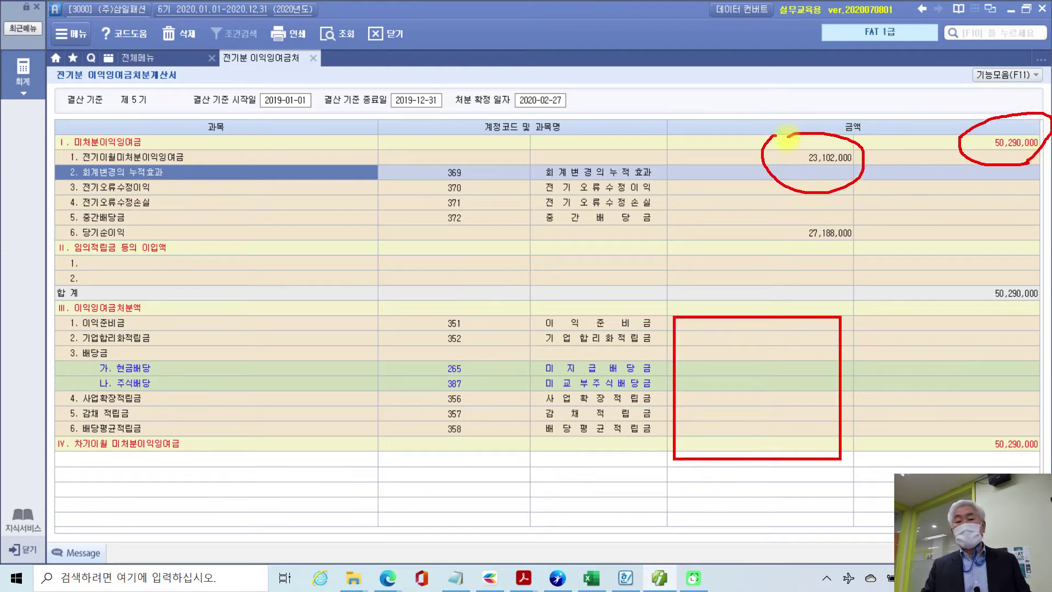
pyautogui.moveTo(868, 168)
pyautogui.mouseDown()
pyautogui.moveTo(948, 131)
pyautogui.moveTo(938, 146)
pyautogui.moveTo(929, 127)
pyautogui.mouseUp()
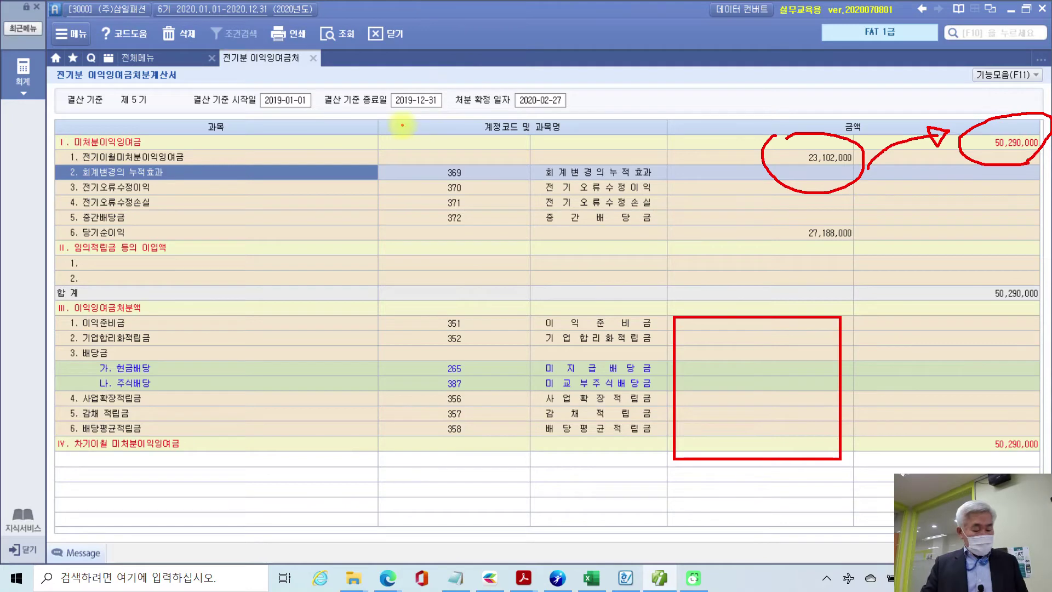
pyautogui.press('Escape')
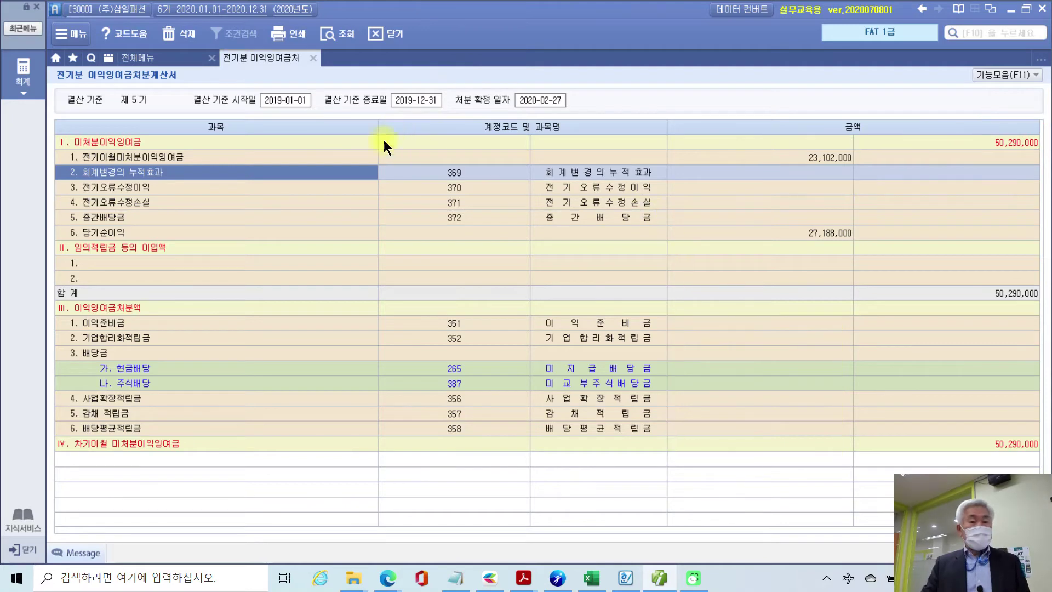
# Close the 전기분 이익잉여금처분계산서 and go to section 06 거래처별 초기이월 on page 28 of 03 3부1장.pdf in Adobe Acrobat Reader
pyautogui.click(313, 58)
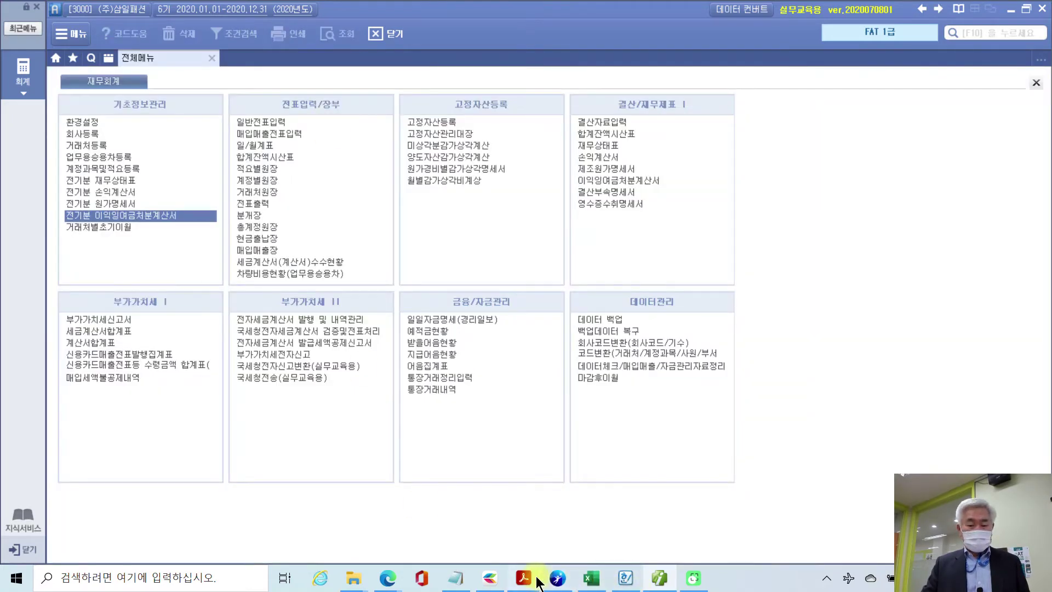
pyautogui.hotkey('alt', 'Tab')
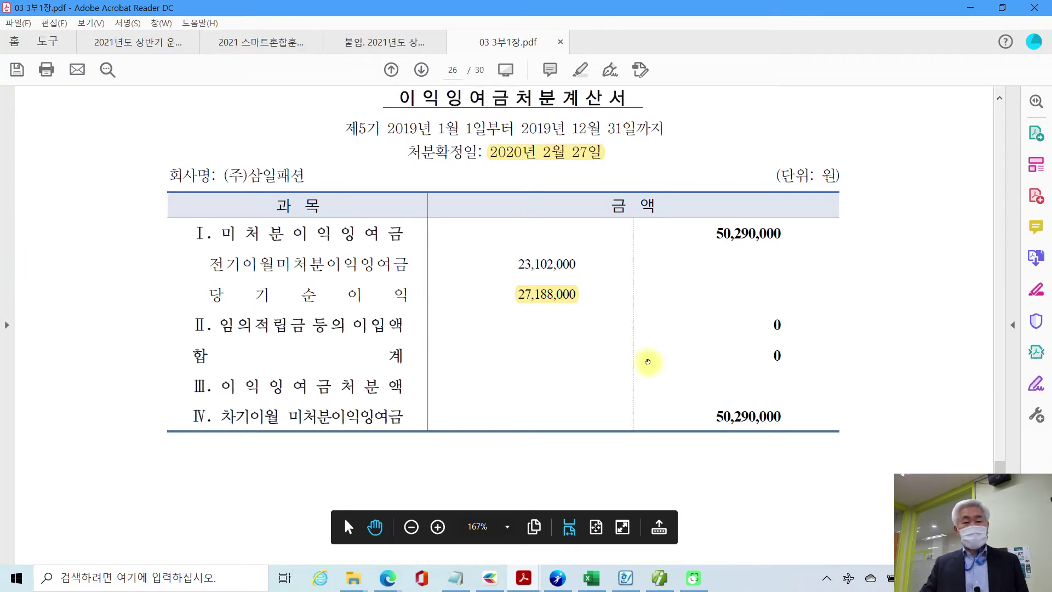
pyautogui.scroll(-2, 648, 361)
pyautogui.scroll(-10, 647, 362)
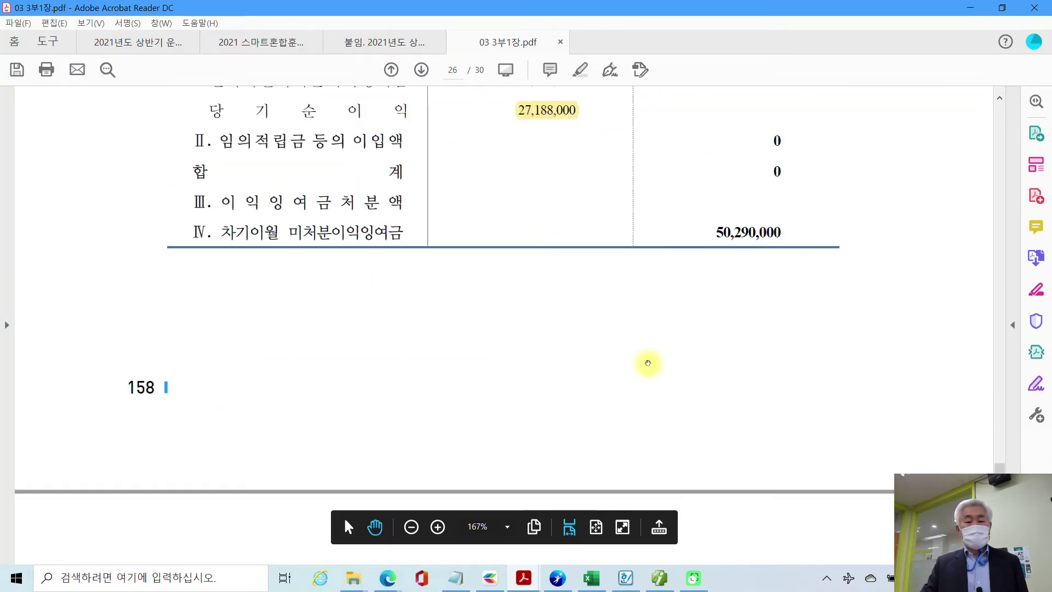
pyautogui.scroll(-10, 648, 363)
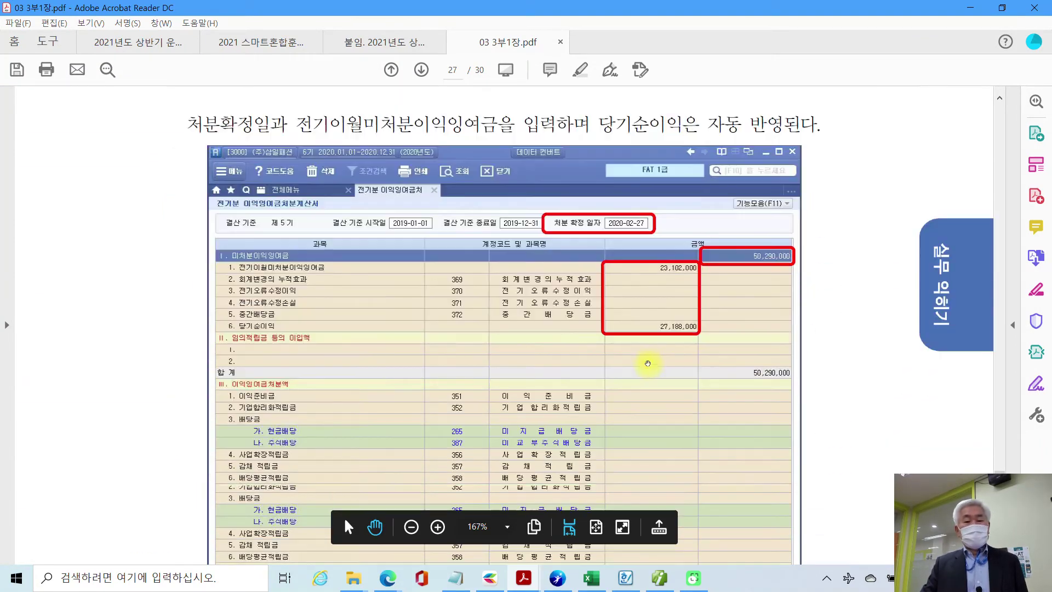
pyautogui.scroll(-4, 648, 363)
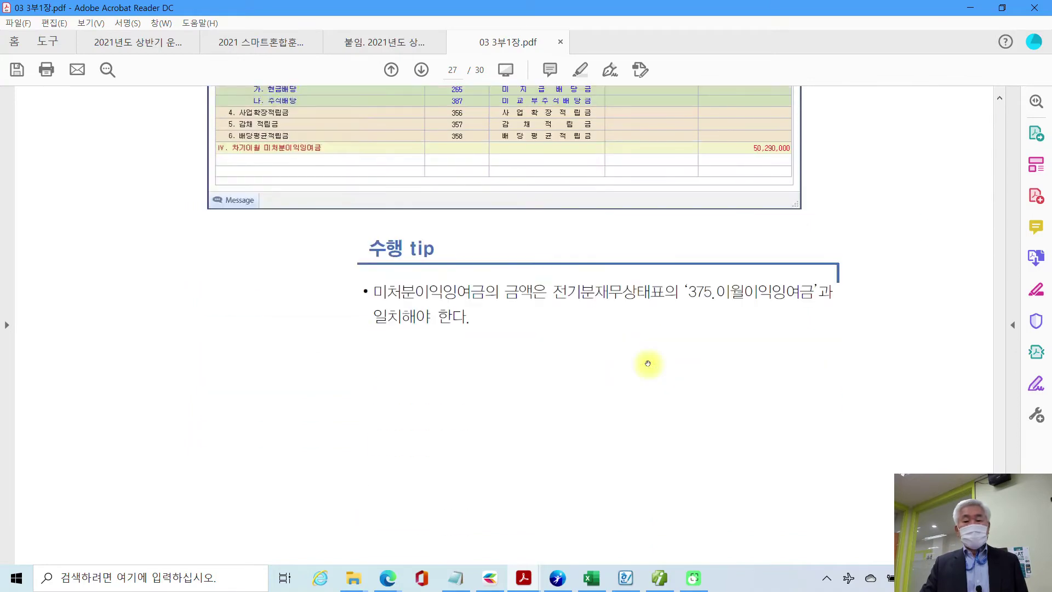
pyautogui.scroll(-10, 648, 364)
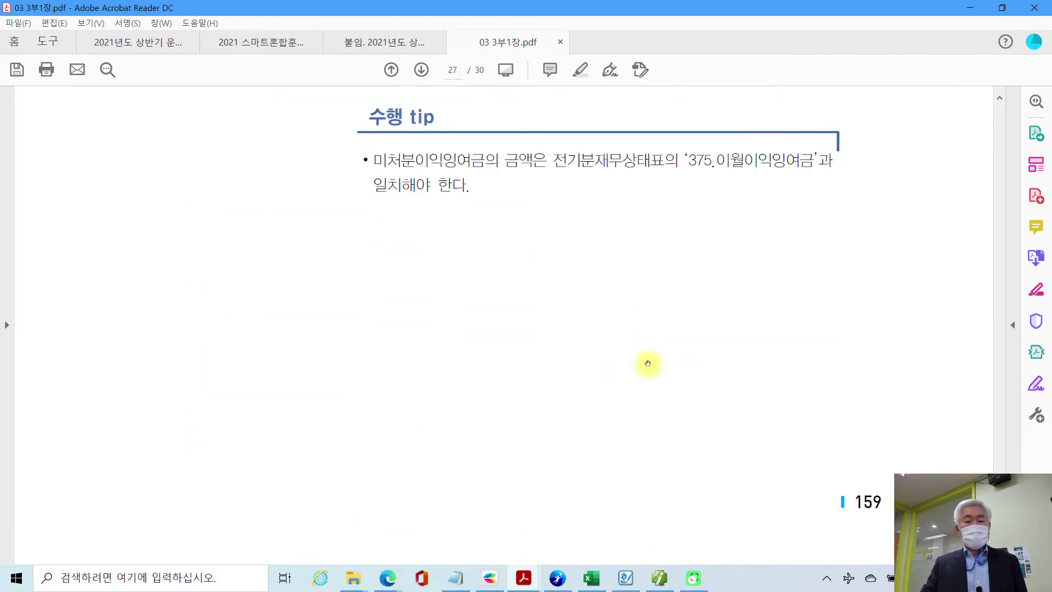
pyautogui.scroll(-10, 648, 364)
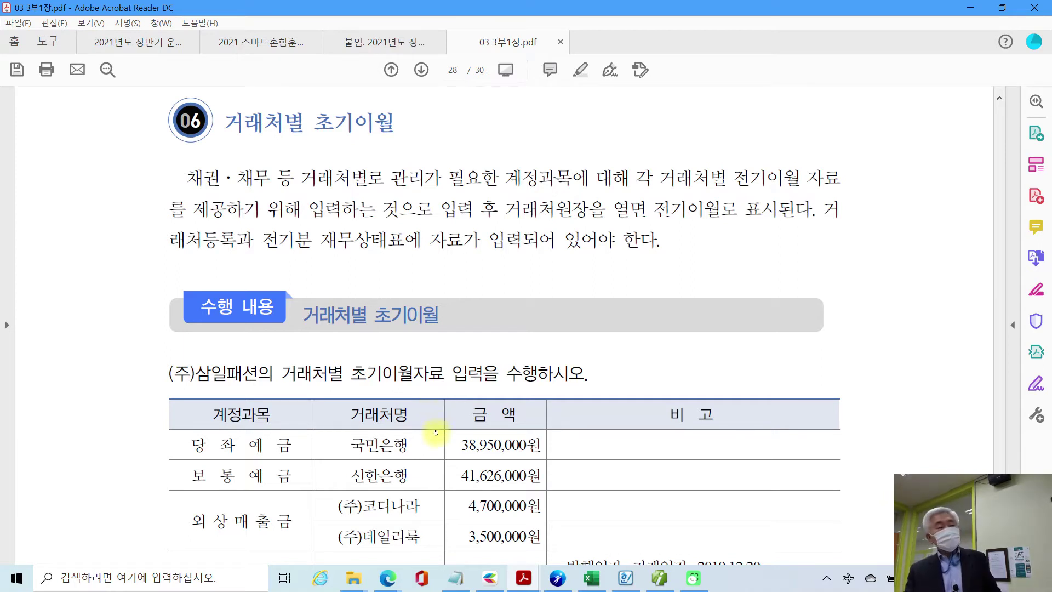
# Highlight the section 06 heading "거래처별 초기이월" as emphasized text
pyautogui.scroll(2, 435, 432)
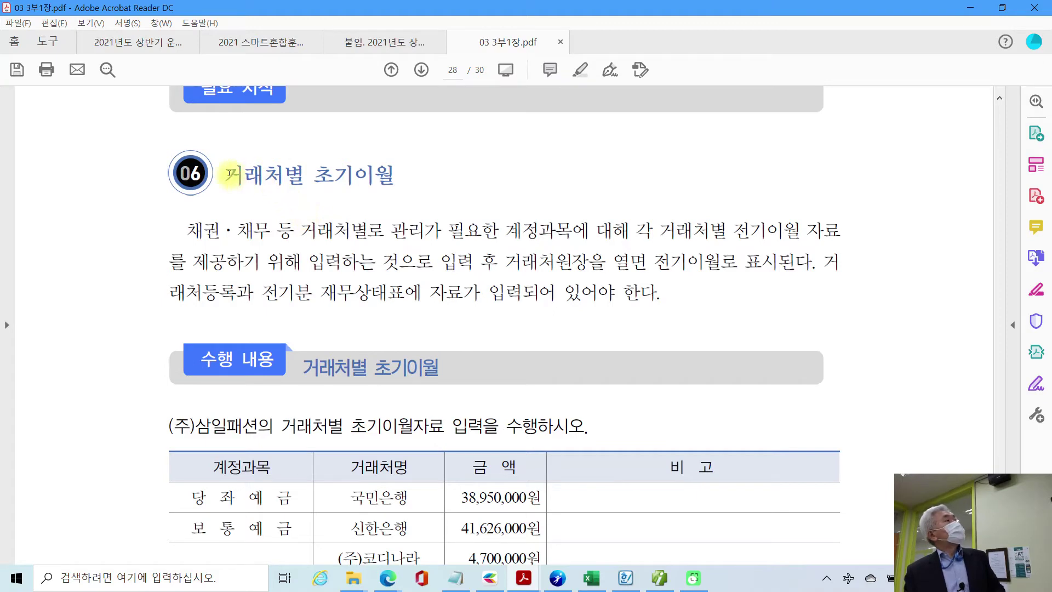
pyautogui.moveTo(229, 174); pyautogui.dragTo(394, 174)
pyautogui.rightClick(351, 178)
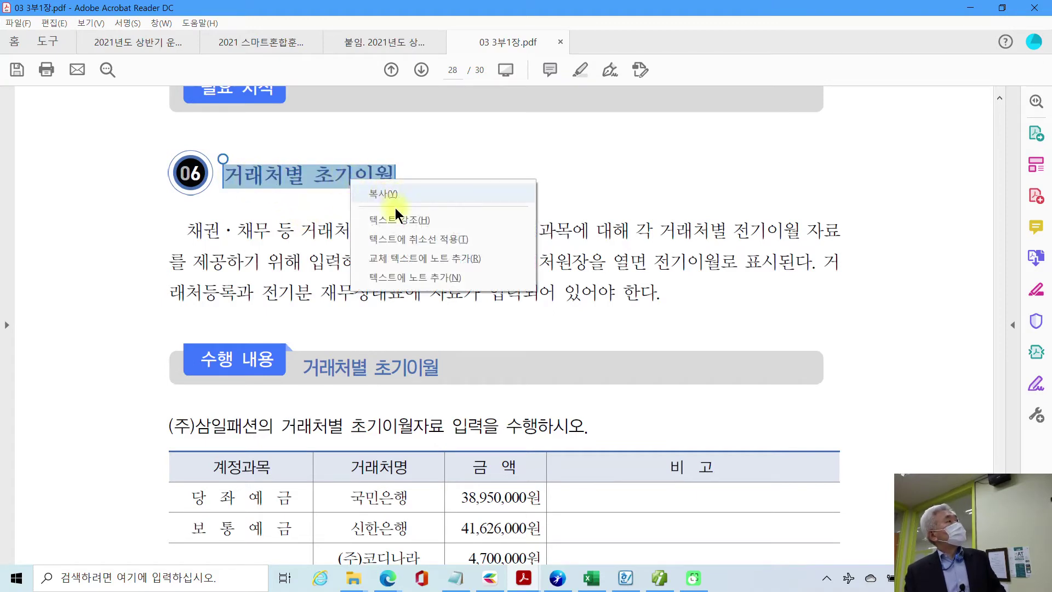
pyautogui.click(395, 220)
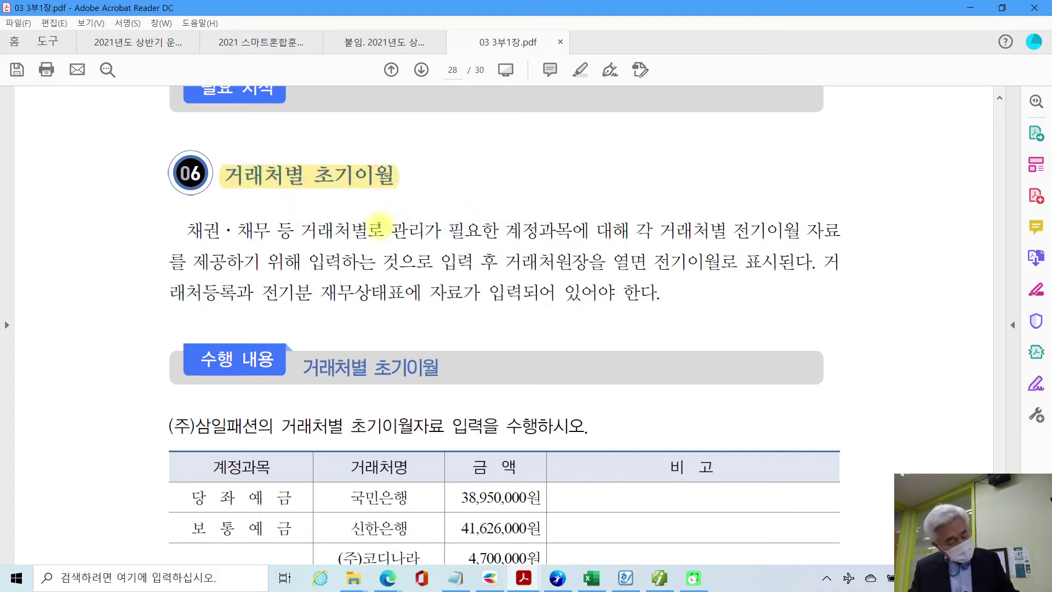
# Frame the 거래처별 초기이월 description in red, underline 채권, 채무 and 거래처별로, and clear the screen ink
pyautogui.moveTo(147, 209); pyautogui.dragTo(875, 326)
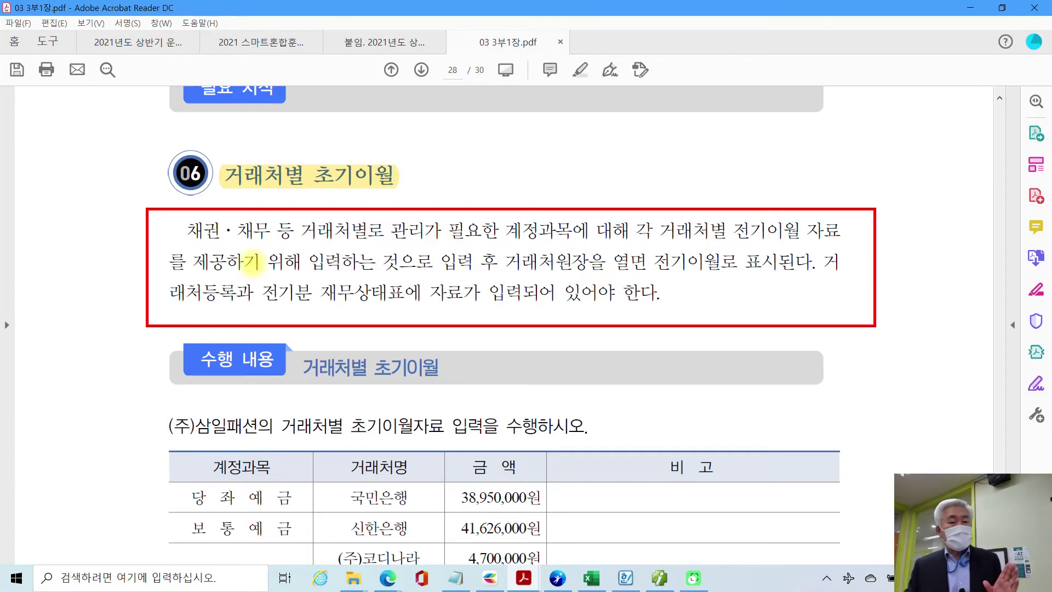
pyautogui.moveTo(183, 240); pyautogui.dragTo(218, 239)
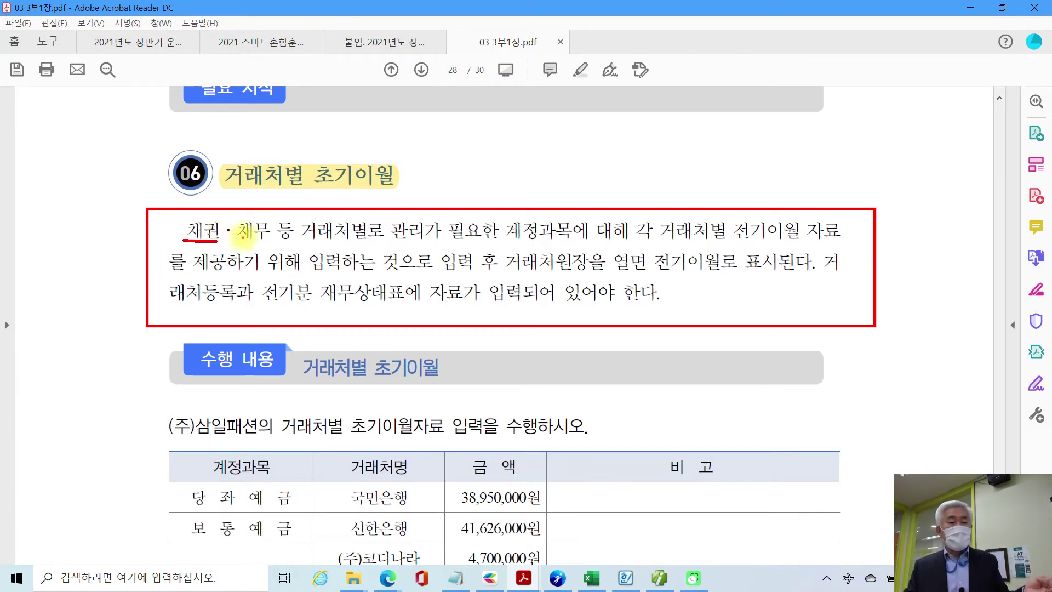
pyautogui.moveTo(237, 240); pyautogui.dragTo(262, 241)
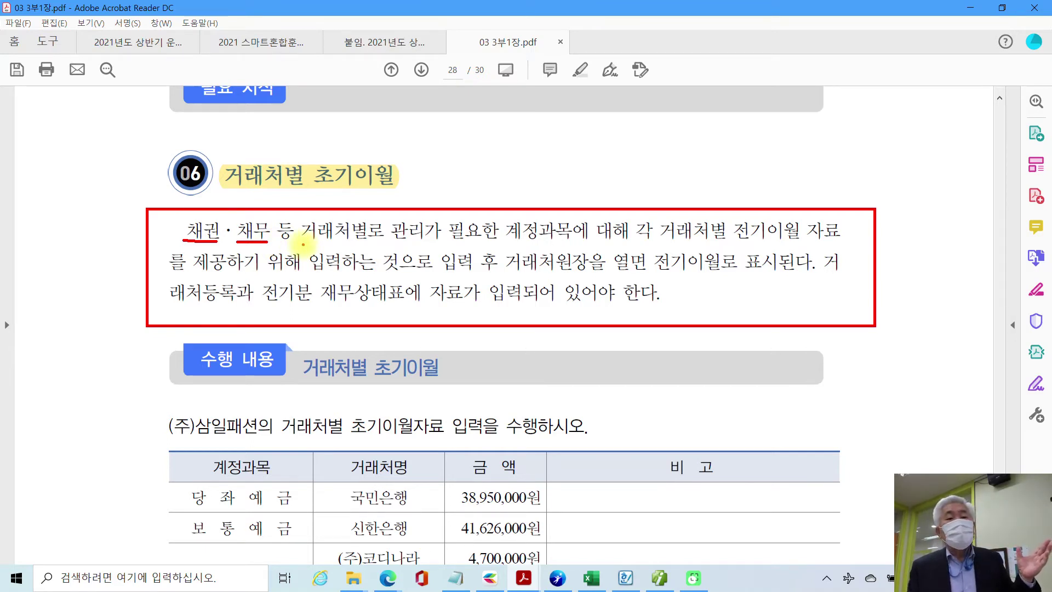
pyautogui.moveTo(306, 245); pyautogui.dragTo(385, 245)
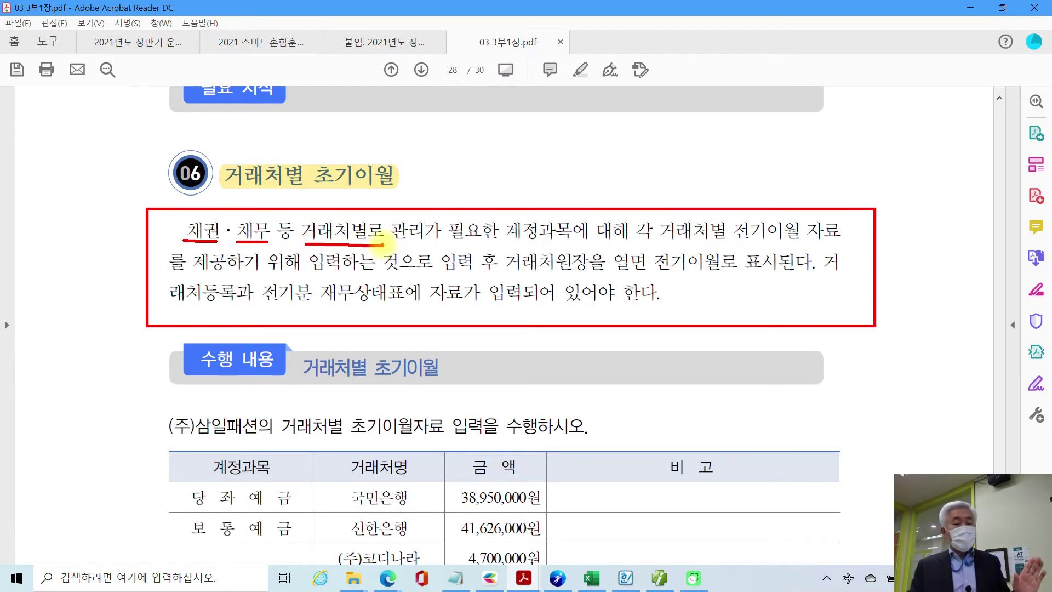
pyautogui.press('Escape')
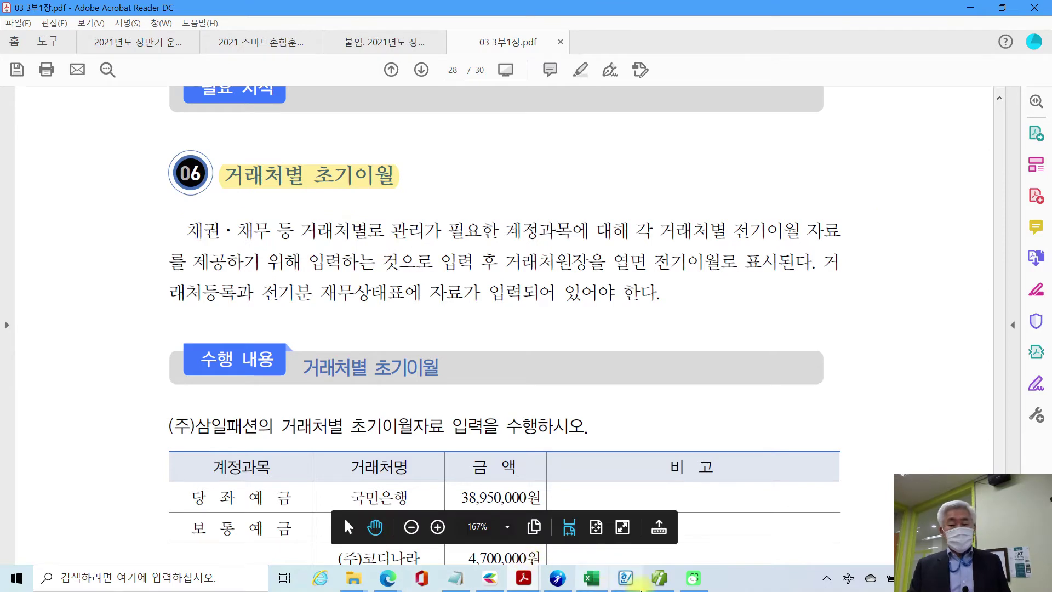
# Switch to the accounting program and query the 계정별원장 for 2020-01-01 to 2020-12-31 from account 108 외상매출금, selecting its carried-forward debit amount
pyautogui.click(660, 581)
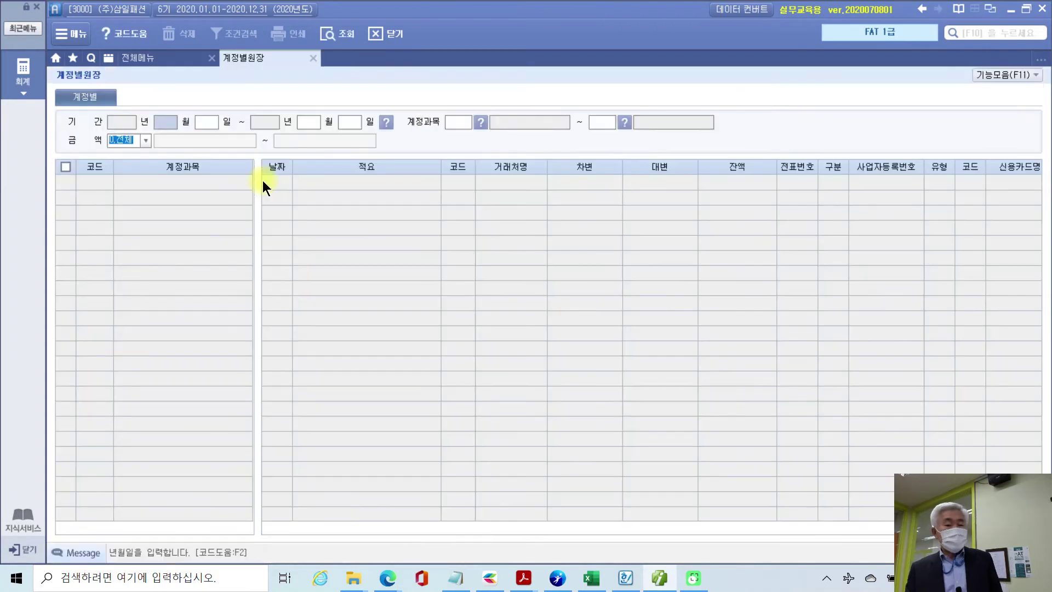
pyautogui.press('Return')
pyautogui.press('Return')
pyautogui.press('Return')
pyautogui.press('Return')
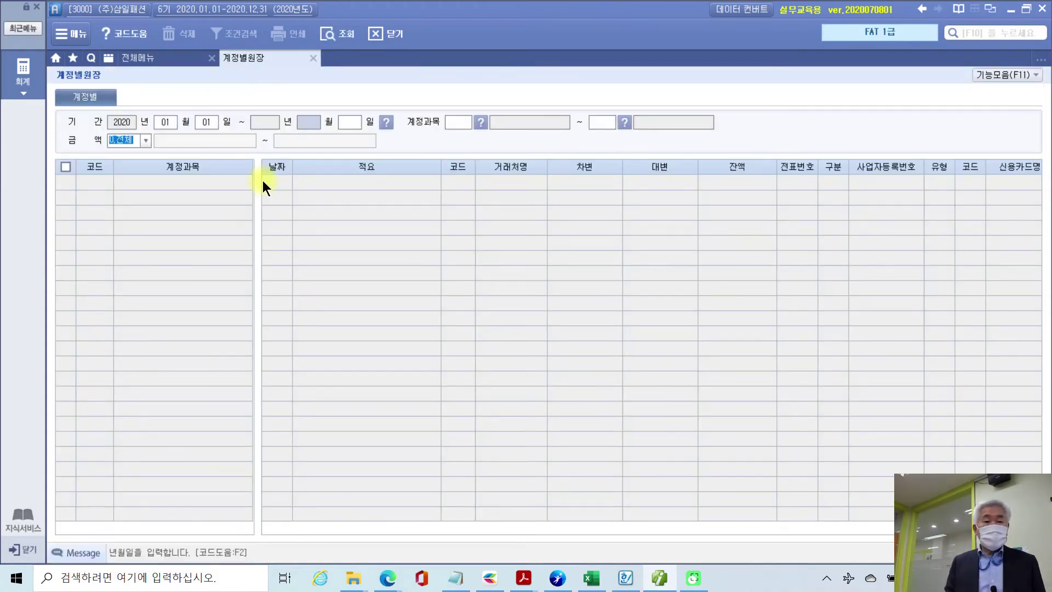
pyautogui.write('108')
pyautogui.press('Return')
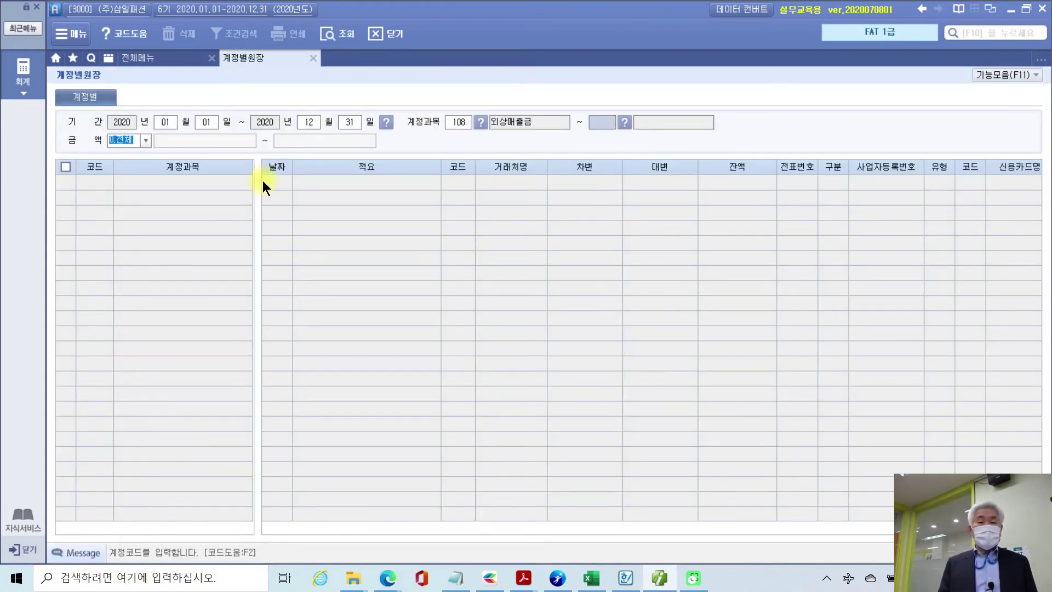
pyautogui.press('Return')
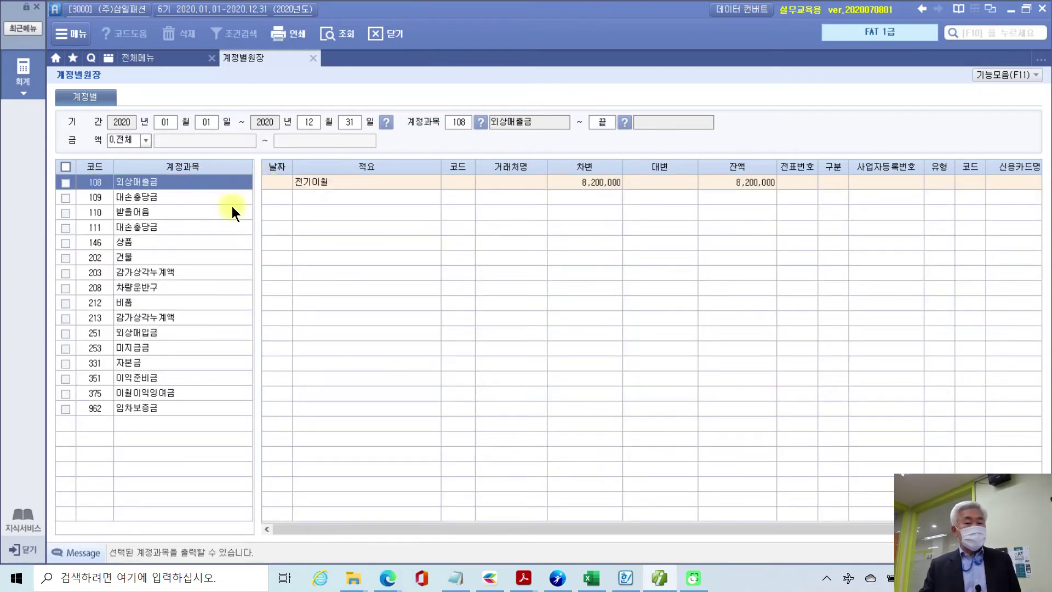
pyautogui.click(591, 186)
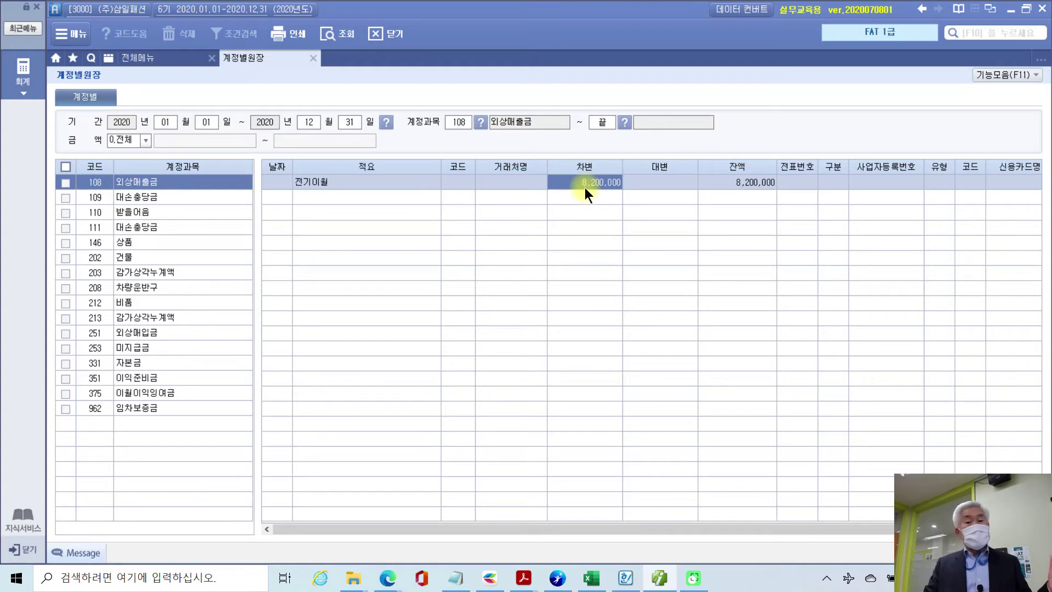
# Open the 거래처원장 balance view from the full menu and set the period to 2020-01-01 through 2020-12-31
pyautogui.click(144, 55)
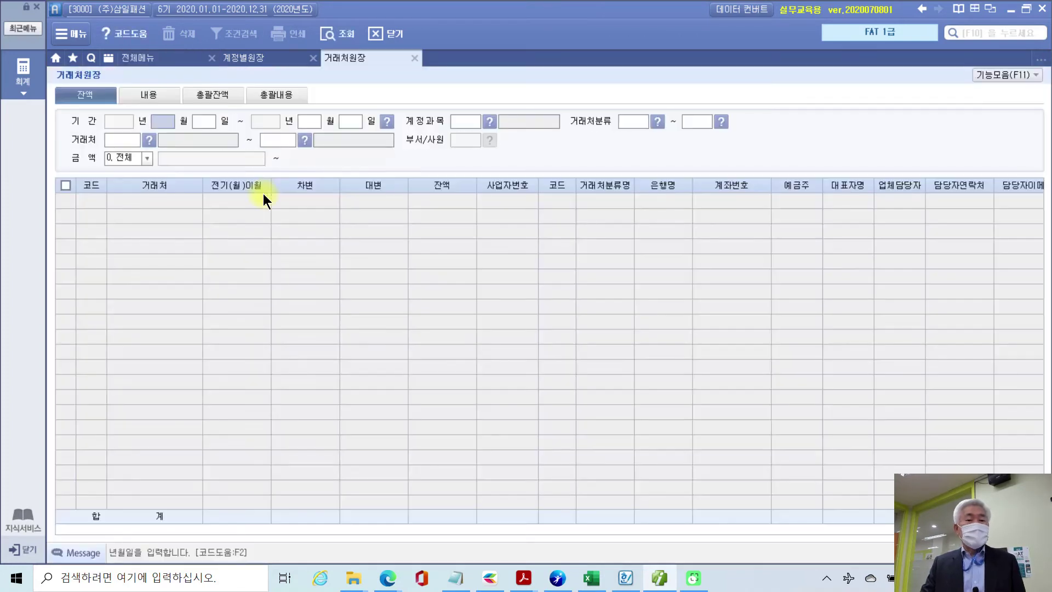
pyautogui.press('Return')
pyautogui.press('Return')
pyautogui.press('Return')
pyautogui.press('Return')
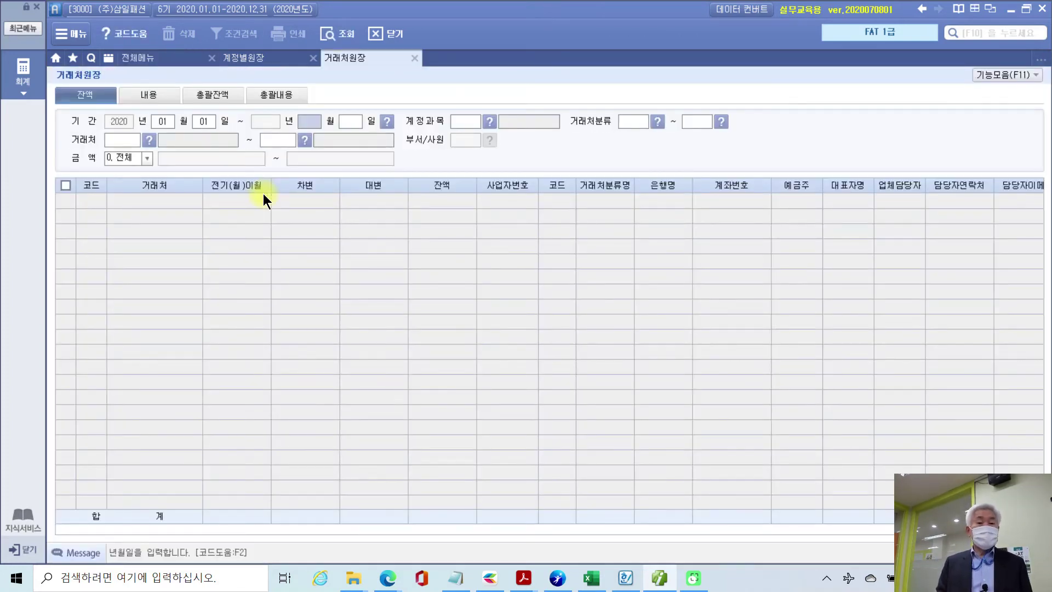
# Query the 거래처원장 for account 108 외상매출금 across customers 01001 (주)코디나라 to 99602 국민카드사
pyautogui.write('108')
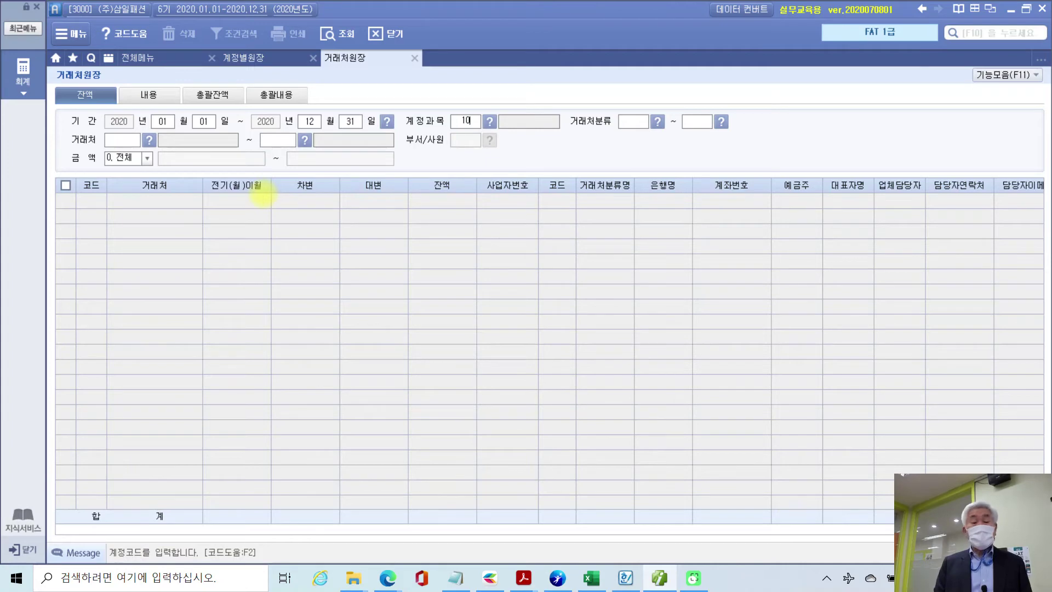
pyautogui.press('Return')
pyautogui.press('Return')
pyautogui.press('Return')
pyautogui.press('Return')
pyautogui.press('Return')
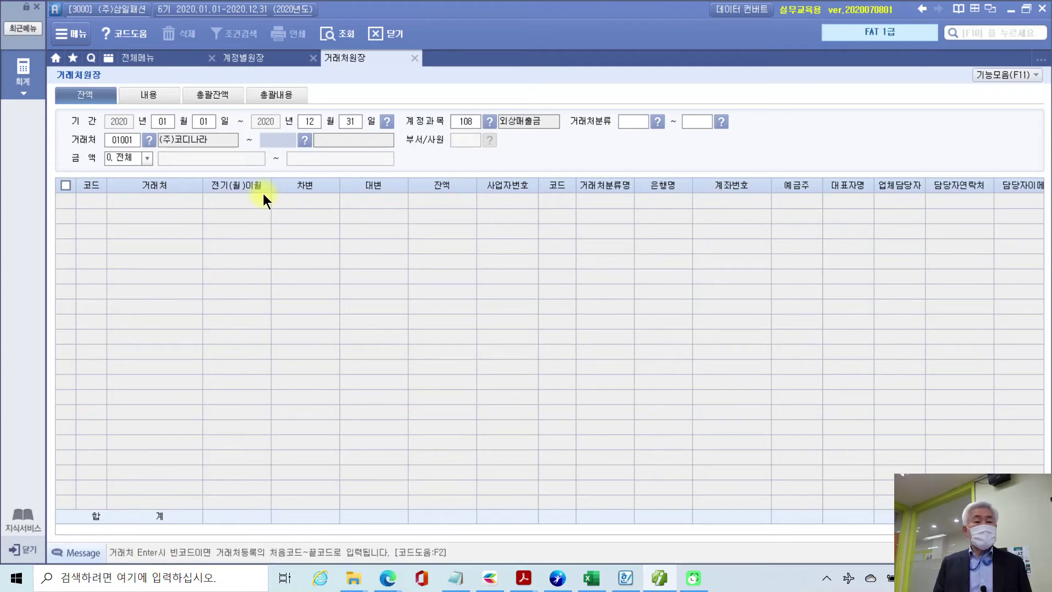
pyautogui.press('Return')
pyautogui.press('Return')
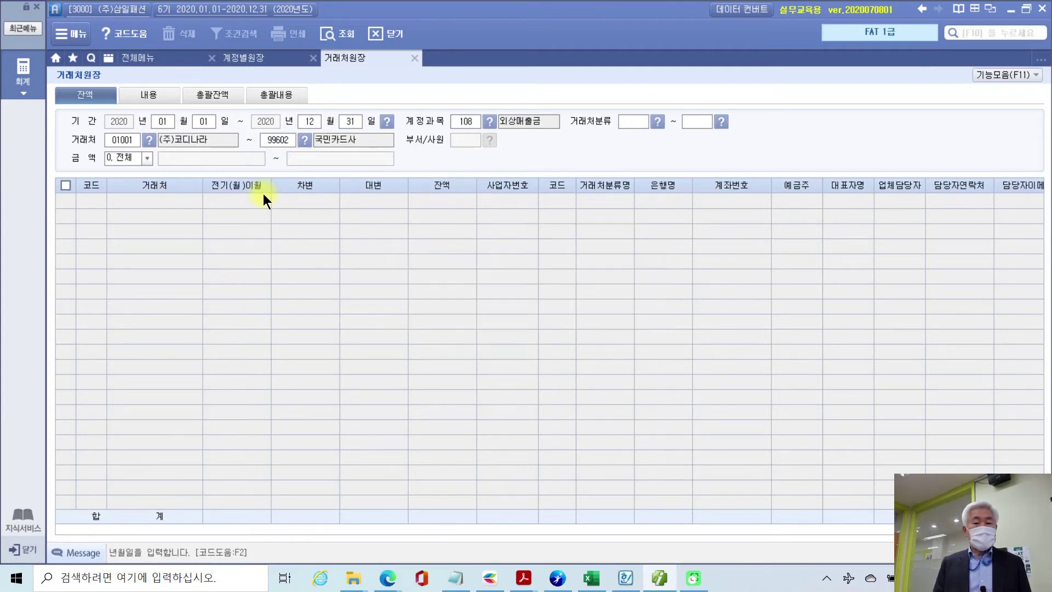
pyautogui.press('Return')
pyautogui.press('Return')
pyautogui.press('Return')
pyautogui.press('Return')
pyautogui.press('Return')
pyautogui.press('Return')
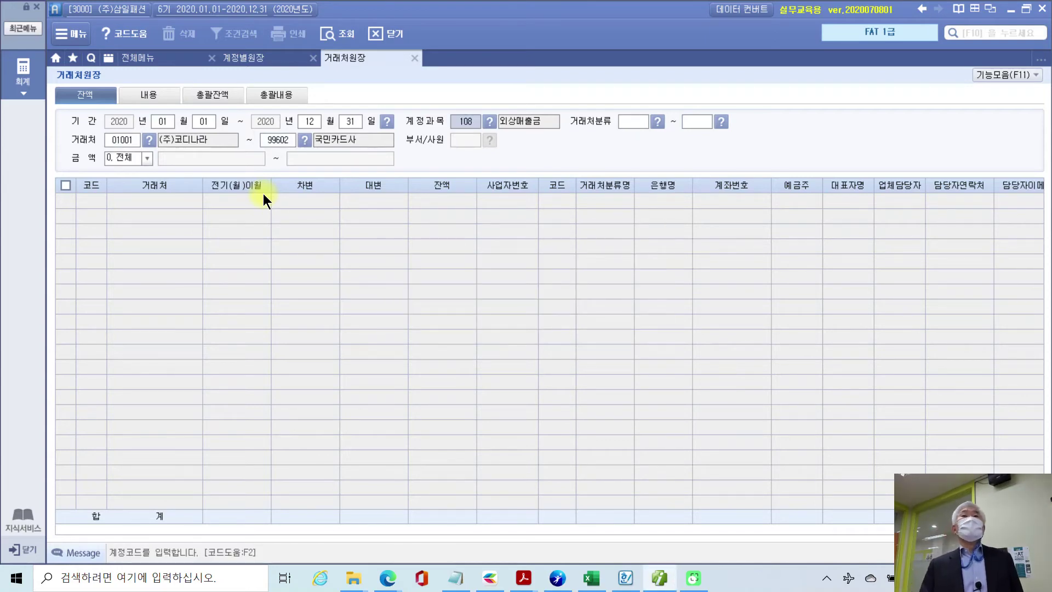
# Revisit the 계정별원장, switch to Adobe Acrobat Reader, and highlight "입력 후 거래처원장을 열면" in the section 06 description
pyautogui.click(273, 63)
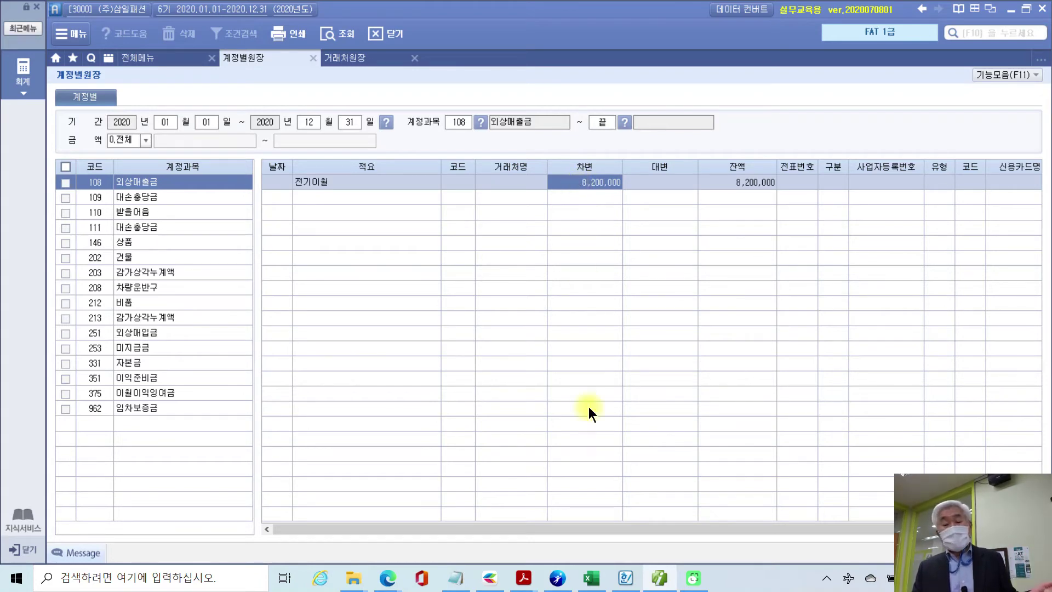
pyautogui.click(524, 580)
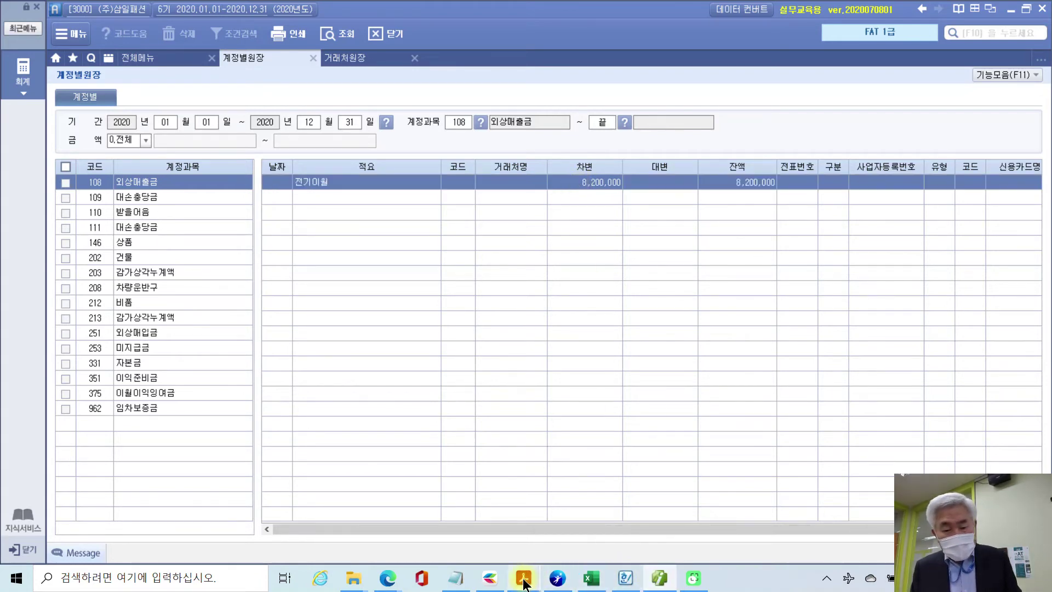
pyautogui.click(738, 538)
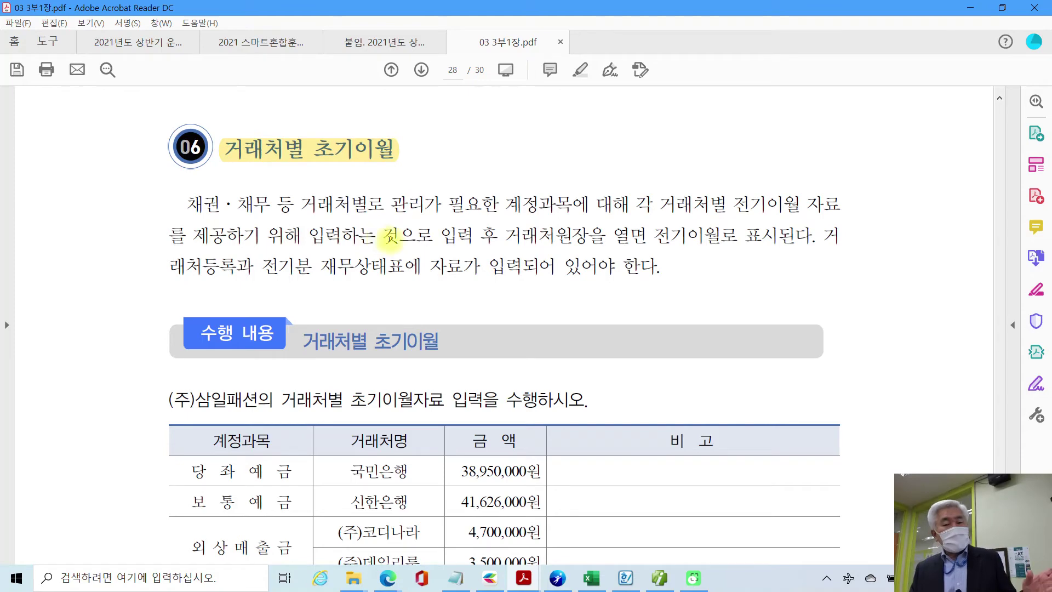
pyautogui.moveTo(448, 235); pyautogui.dragTo(645, 237)
pyautogui.click(694, 279)
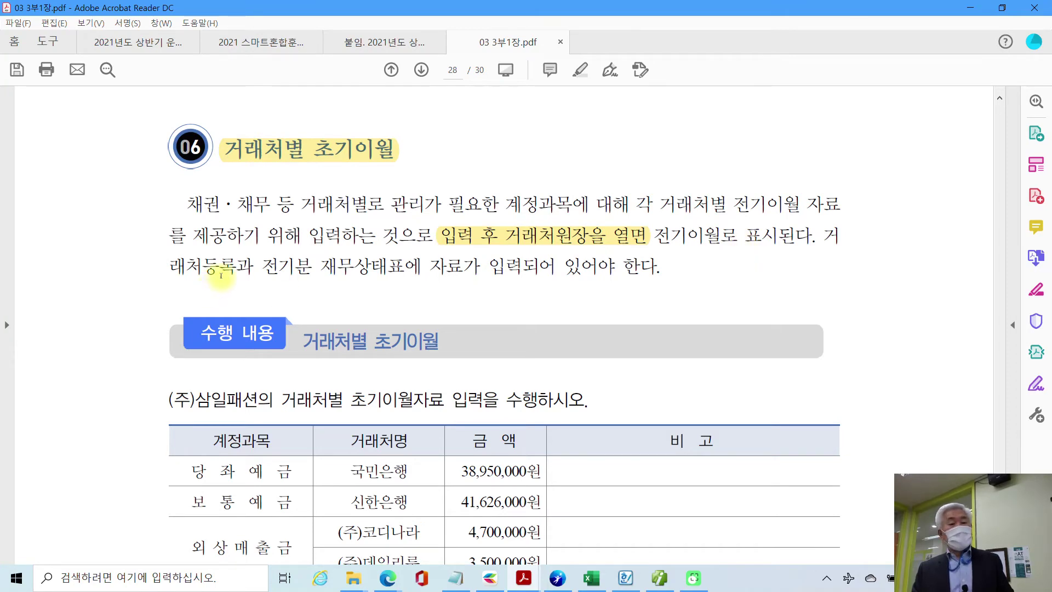
# Frame the 거래처별 초기이월 data table in red and underline 당좌예금, 보통예금 and 외상매출금
pyautogui.scroll(-2, 389, 345)
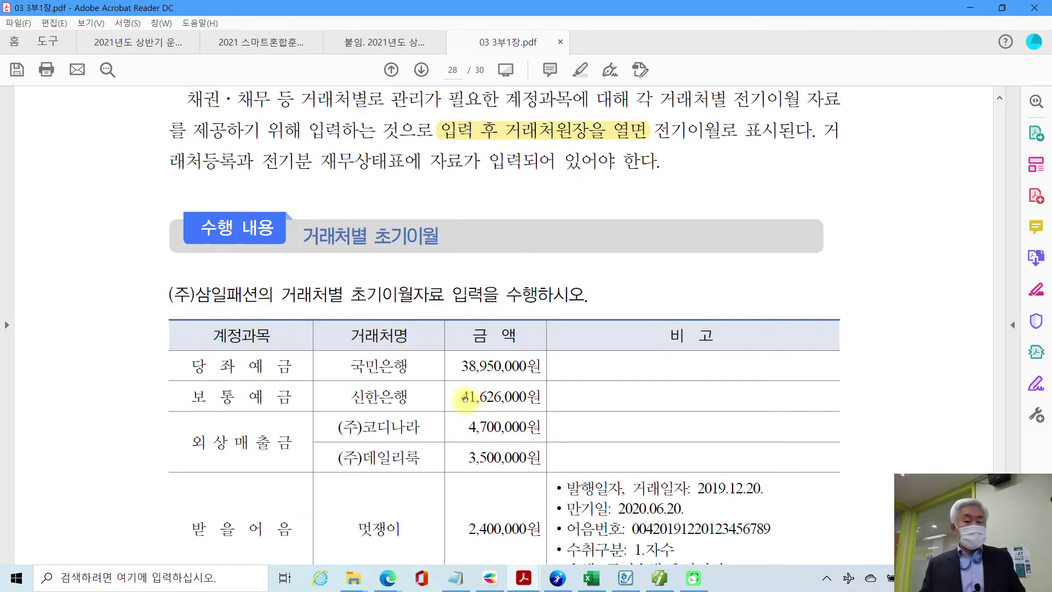
pyautogui.scroll(-3, 464, 396)
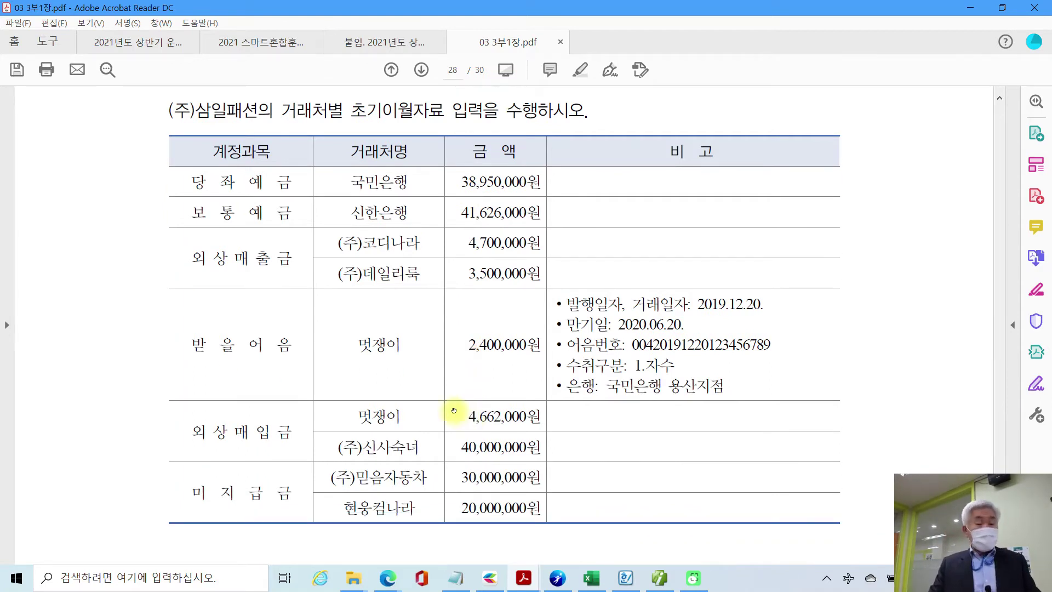
pyautogui.moveTo(160, 123)
pyautogui.mouseDown()
pyautogui.moveTo(482, 454)
pyautogui.moveTo(920, 568)
pyautogui.moveTo(911, 544)
pyautogui.moveTo(892, 535)
pyautogui.mouseUp()
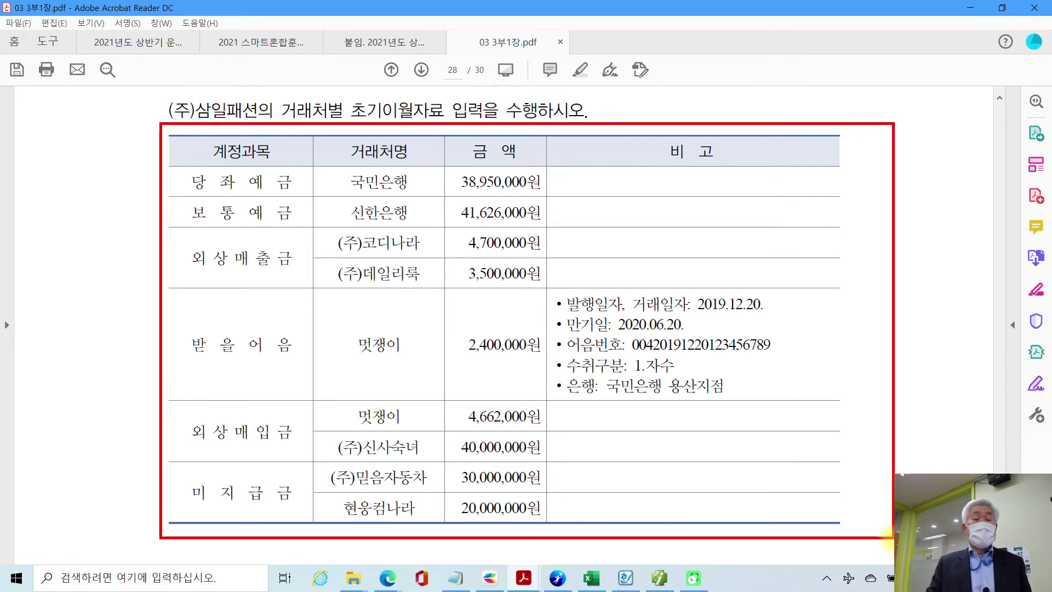
pyautogui.moveTo(190, 191); pyautogui.dragTo(297, 193)
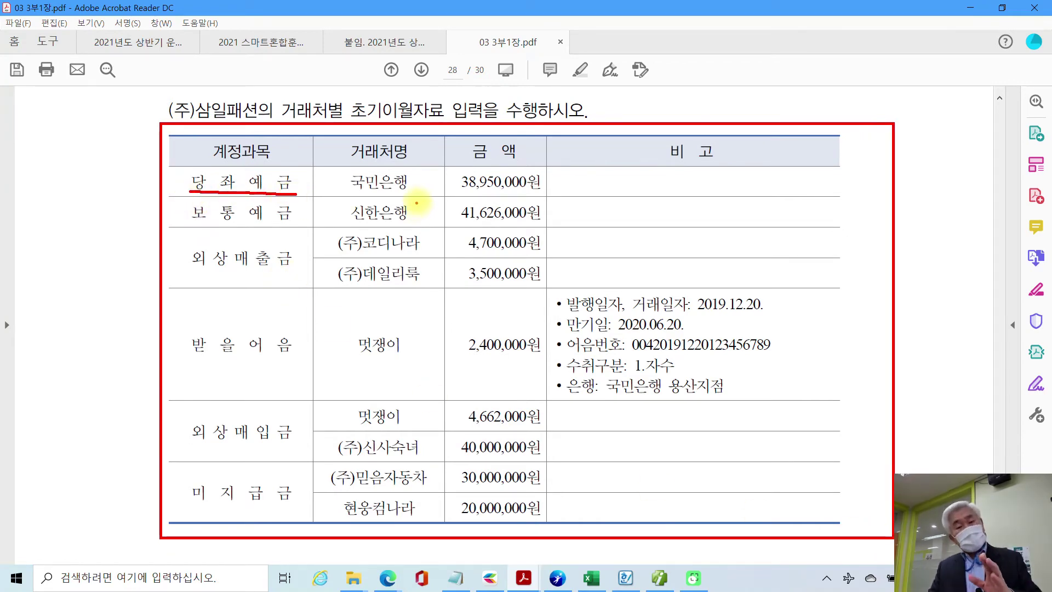
pyautogui.moveTo(185, 220); pyautogui.dragTo(290, 221)
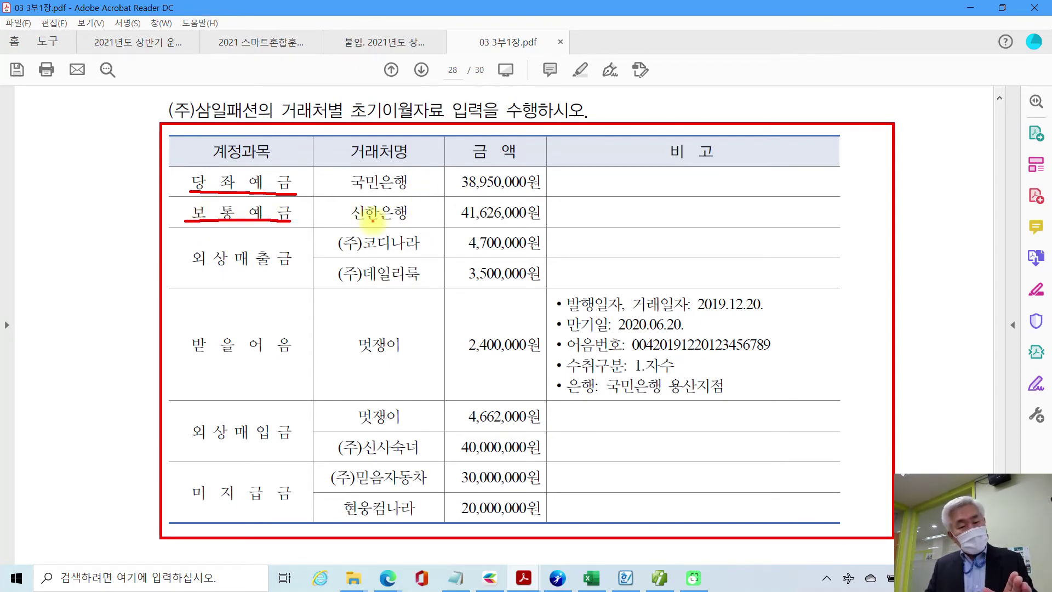
pyautogui.moveTo(184, 272); pyautogui.dragTo(281, 270)
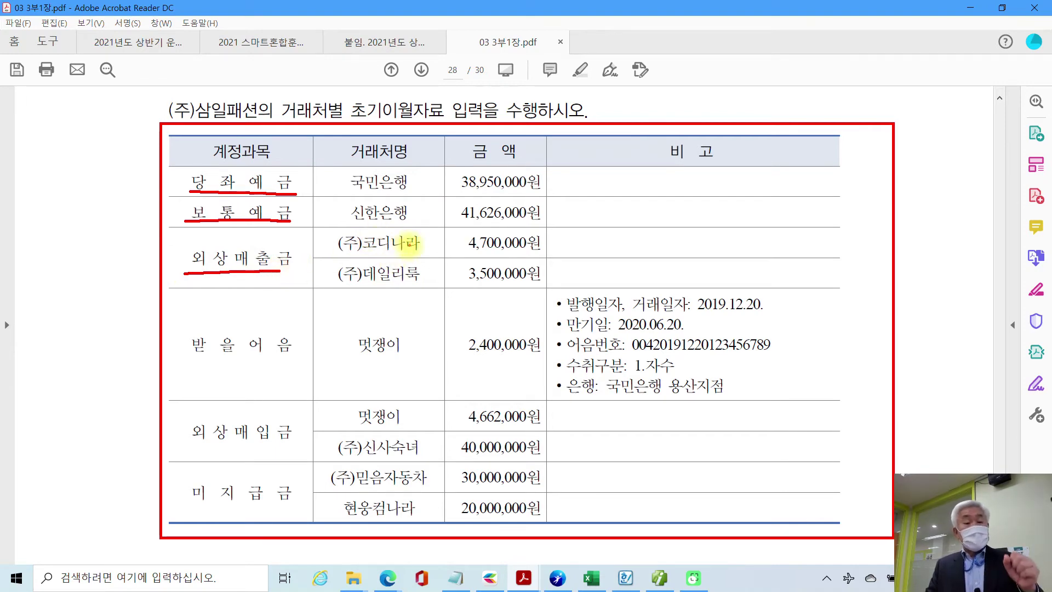
# Underline 받을어음 and its customer 멋쟁이, and circle the note details in the 비고 column in red
pyautogui.moveTo(189, 357); pyautogui.dragTo(287, 357)
pyautogui.moveTo(360, 359); pyautogui.dragTo(395, 360)
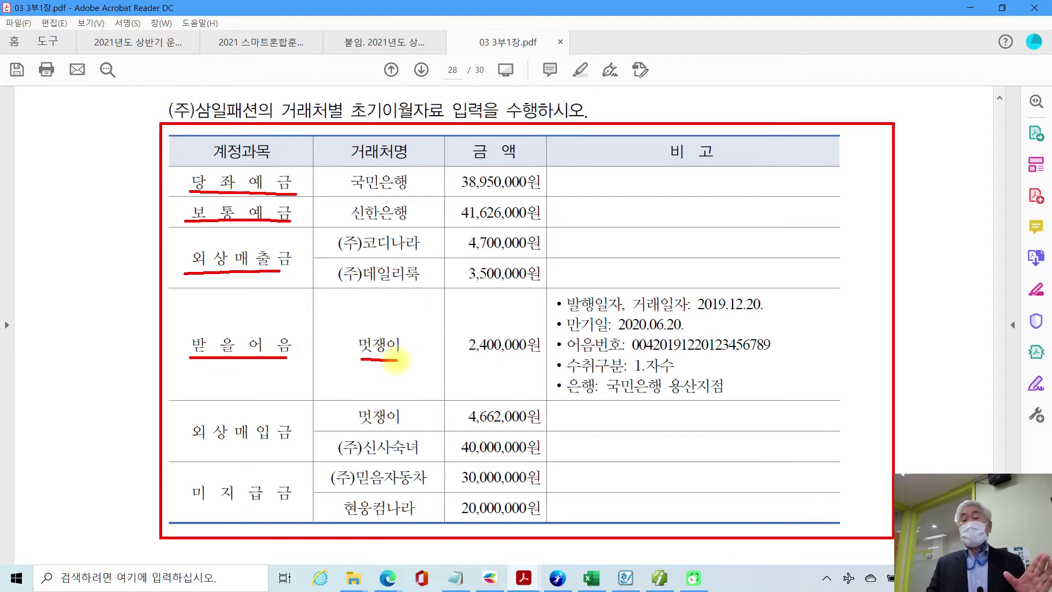
pyautogui.moveTo(636, 286)
pyautogui.mouseDown()
pyautogui.moveTo(550, 335)
pyautogui.moveTo(756, 414)
pyautogui.moveTo(770, 304)
pyautogui.moveTo(609, 287)
pyautogui.mouseUp()
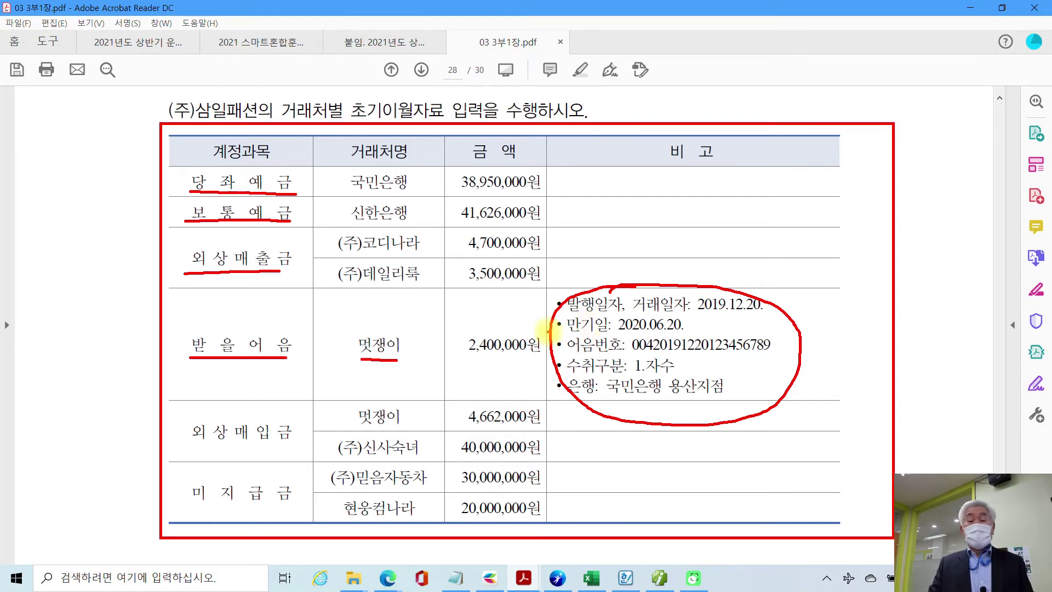
# Underline 외상매입금, 미지급금 and their customers, circle 거래처별 초기이월 in the task line, and clear the screen ink
pyautogui.moveTo(187, 444); pyautogui.dragTo(275, 445)
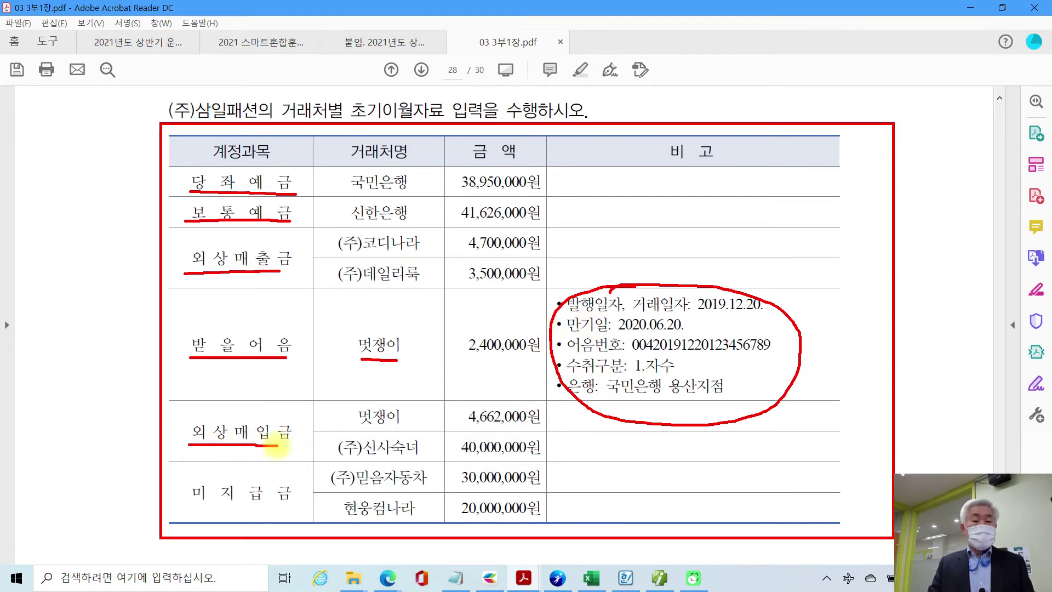
pyautogui.moveTo(366, 429)
pyautogui.mouseDown()
pyautogui.moveTo(396, 429)
pyautogui.moveTo(448, 458)
pyautogui.mouseUp()
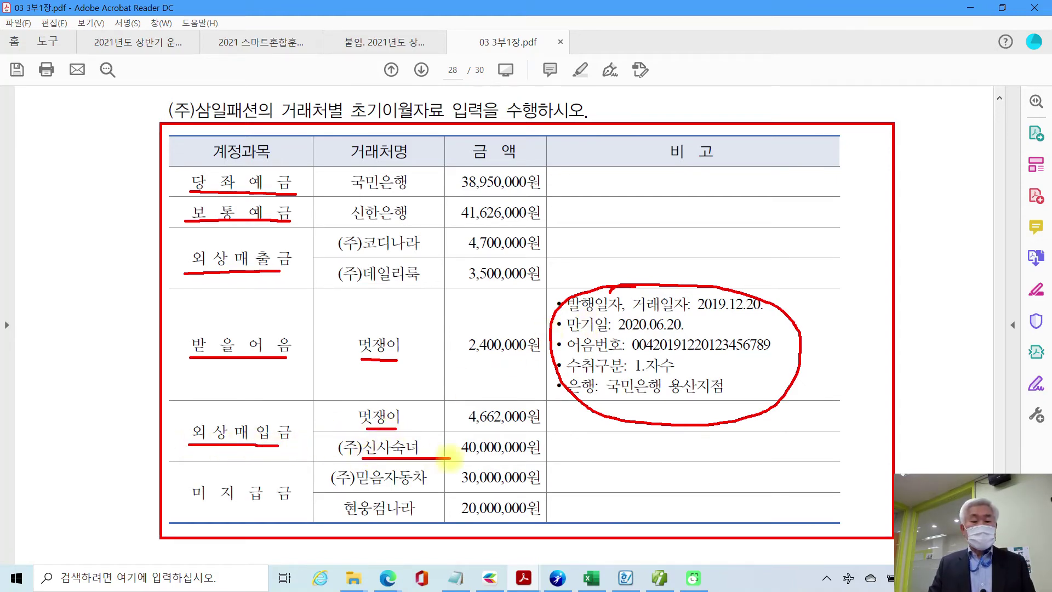
pyautogui.moveTo(185, 506); pyautogui.dragTo(272, 508)
pyautogui.moveTo(358, 490); pyautogui.dragTo(428, 490)
pyautogui.moveTo(345, 521); pyautogui.dragTo(415, 522)
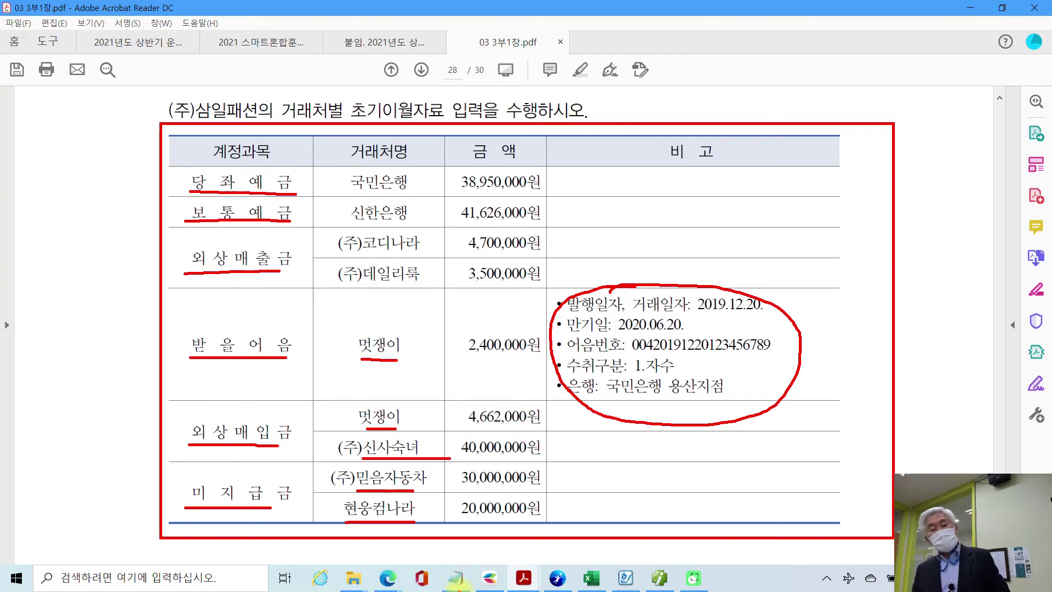
pyautogui.moveTo(320, 65)
pyautogui.mouseDown()
pyautogui.moveTo(279, 113)
pyautogui.moveTo(438, 104)
pyautogui.moveTo(247, 90)
pyautogui.mouseUp()
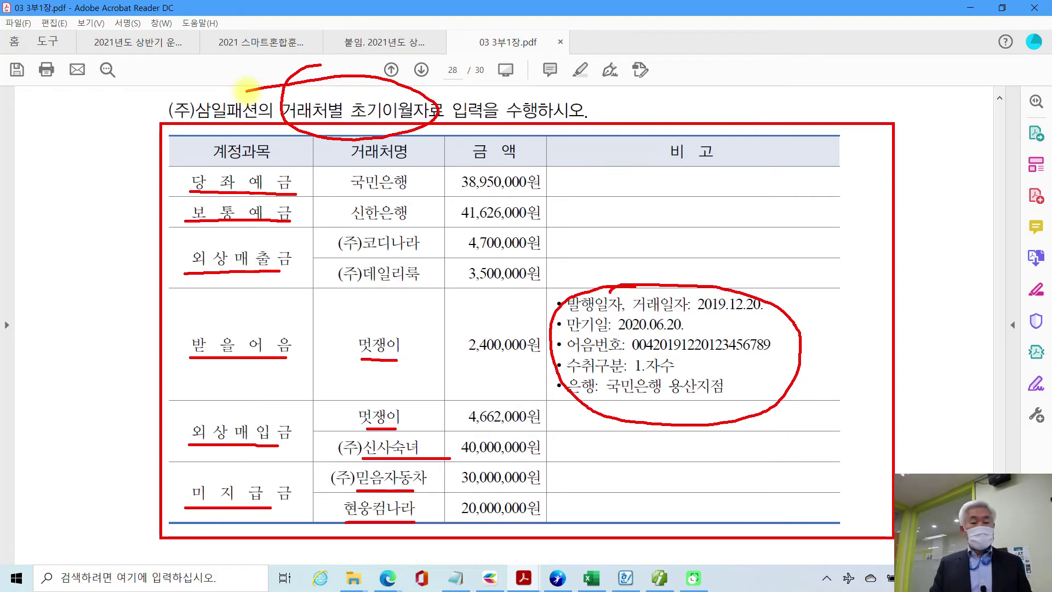
pyautogui.press('Escape')
# Switch to the accounting program, close the 거래처원장 and 계정별원장, and open 거래처별초기이월
pyautogui.click(659, 578)
pyautogui.click(415, 57)
pyautogui.click(313, 58)
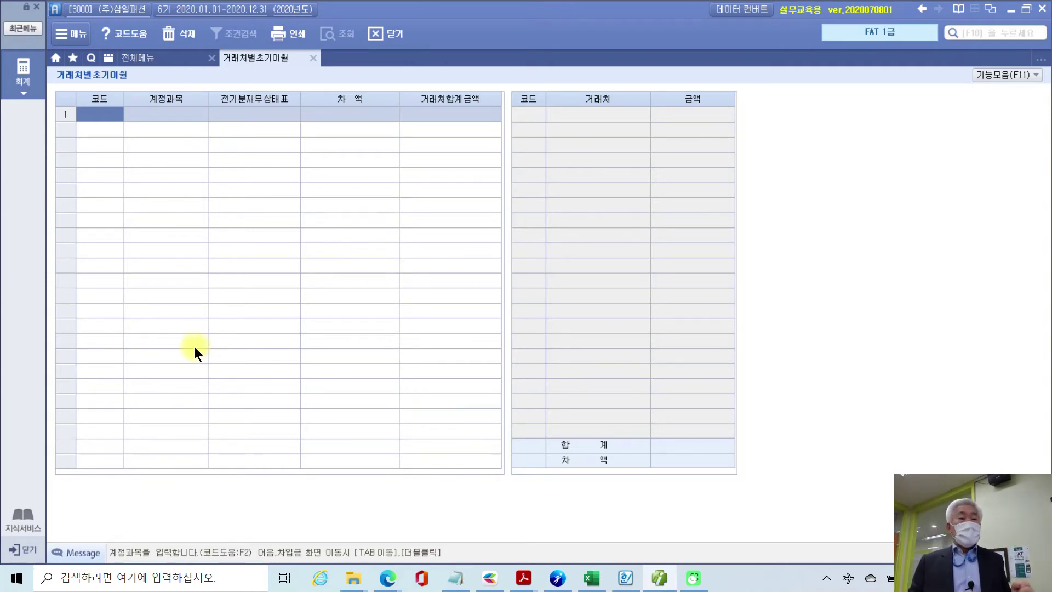
# Load the 전기분 재무상태표 data into 거래처별초기이월 with the 불러오기 function
pyautogui.click(998, 77)
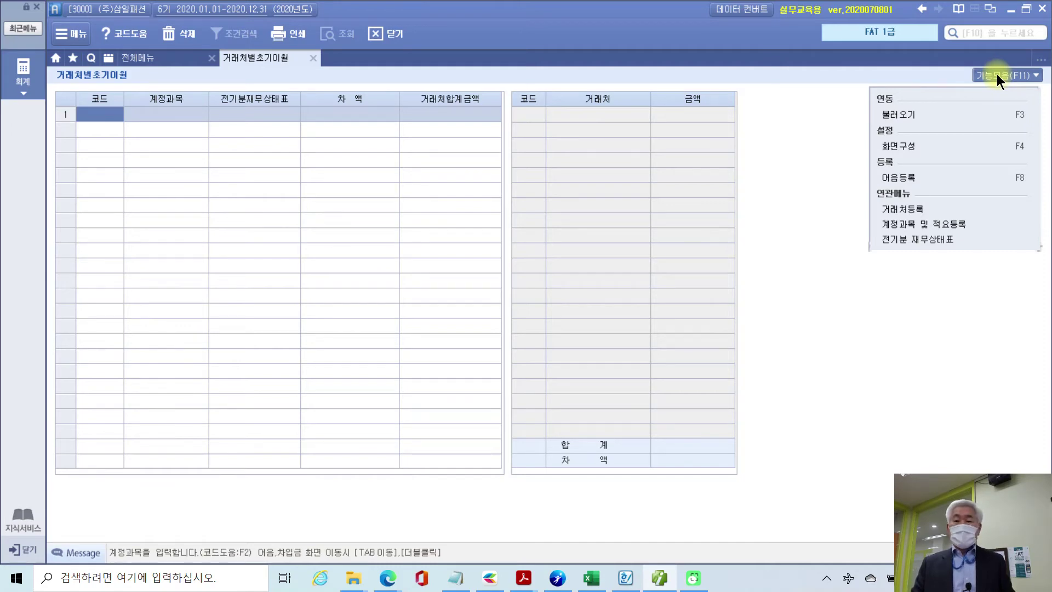
pyautogui.click(914, 114)
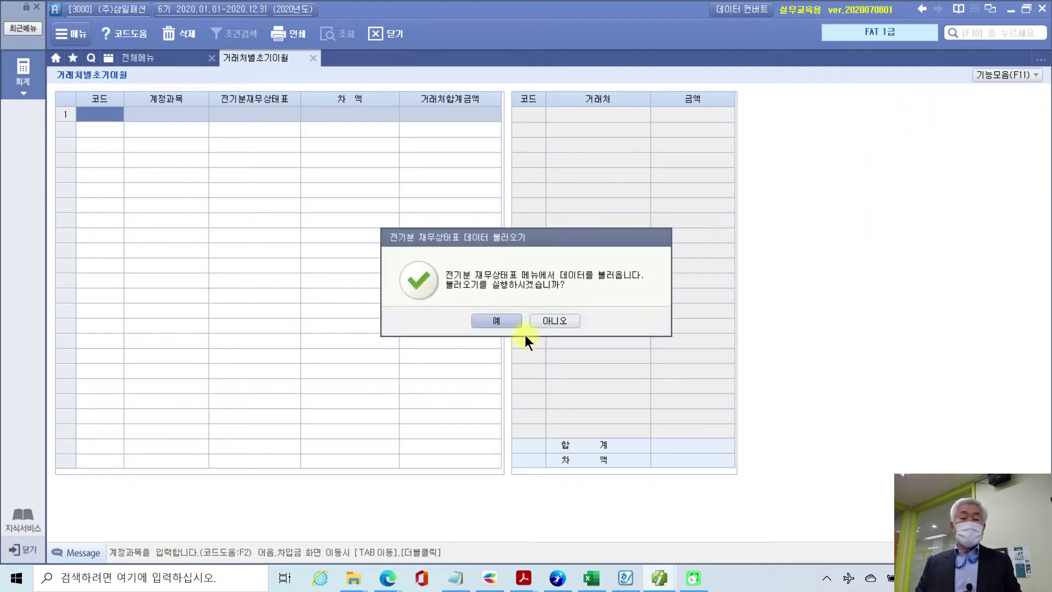
pyautogui.click(492, 320)
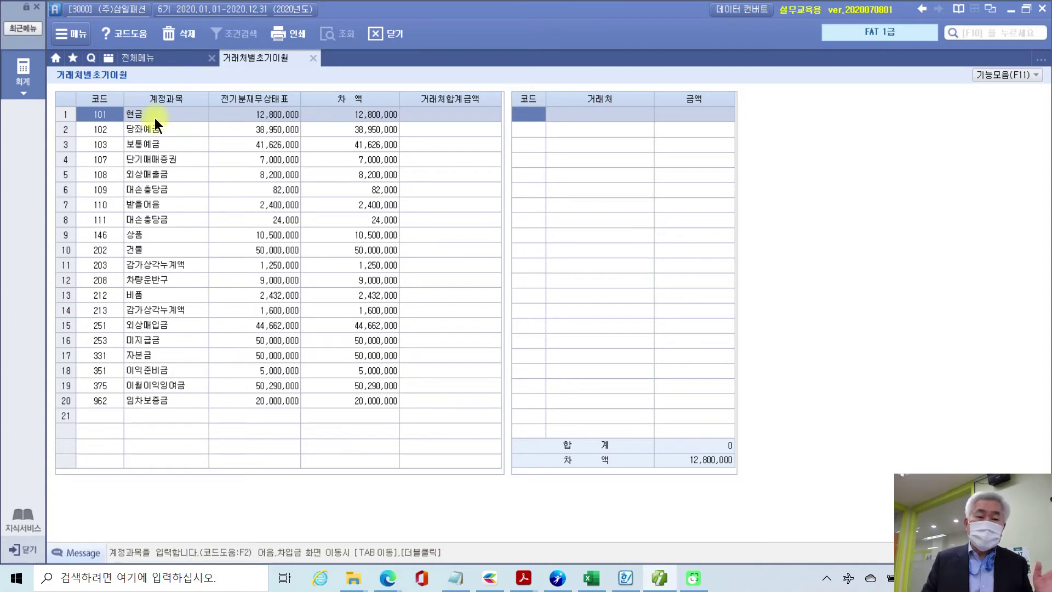
# Select account 102 당좌예금 and its first customer code cell, circling the code column in red and clearing the ink
pyautogui.click(158, 131)
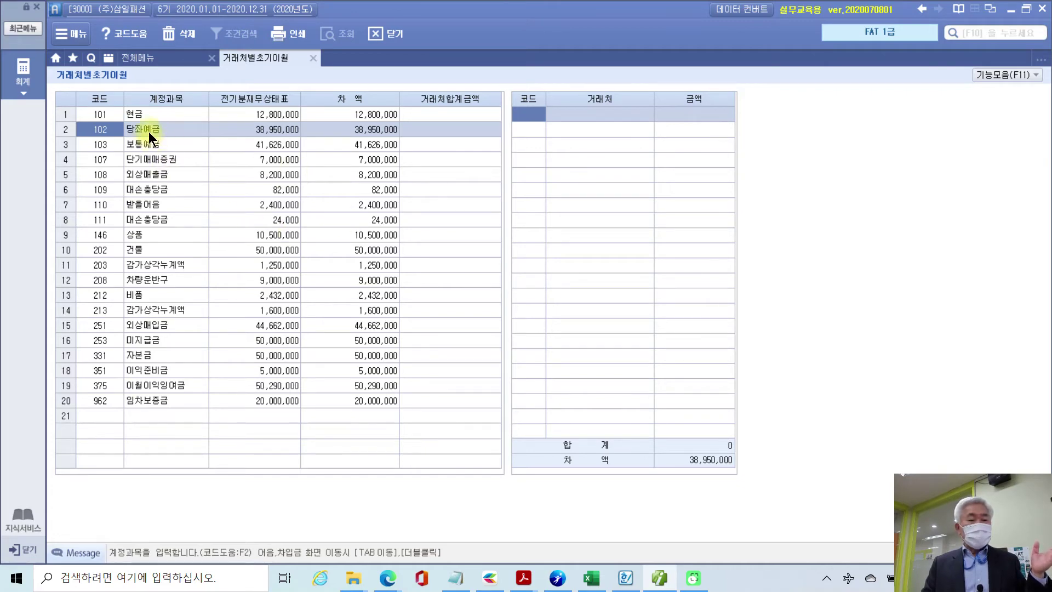
pyautogui.click(524, 114)
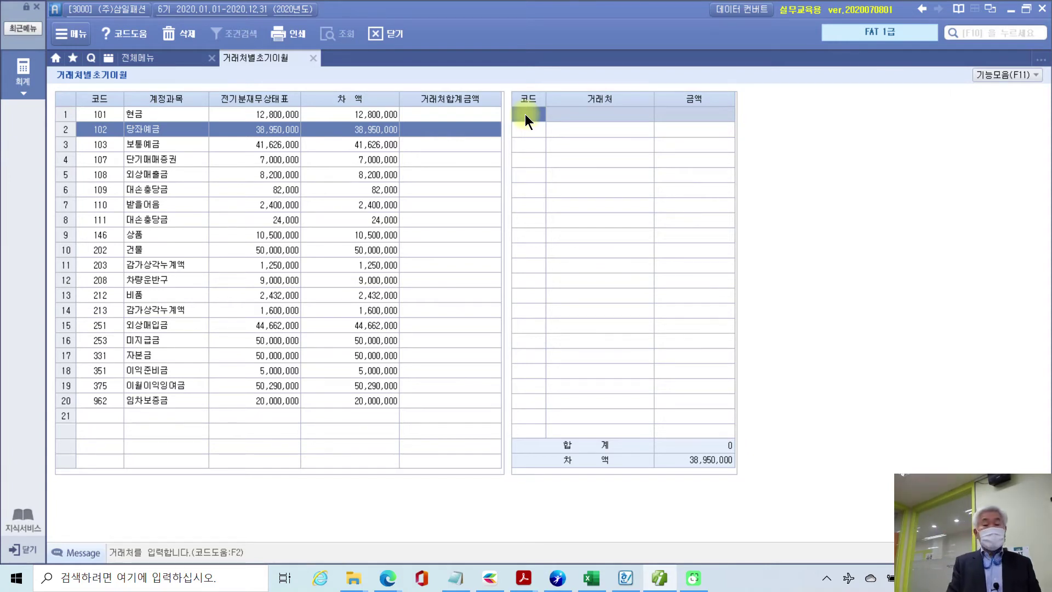
pyautogui.write('퀘')
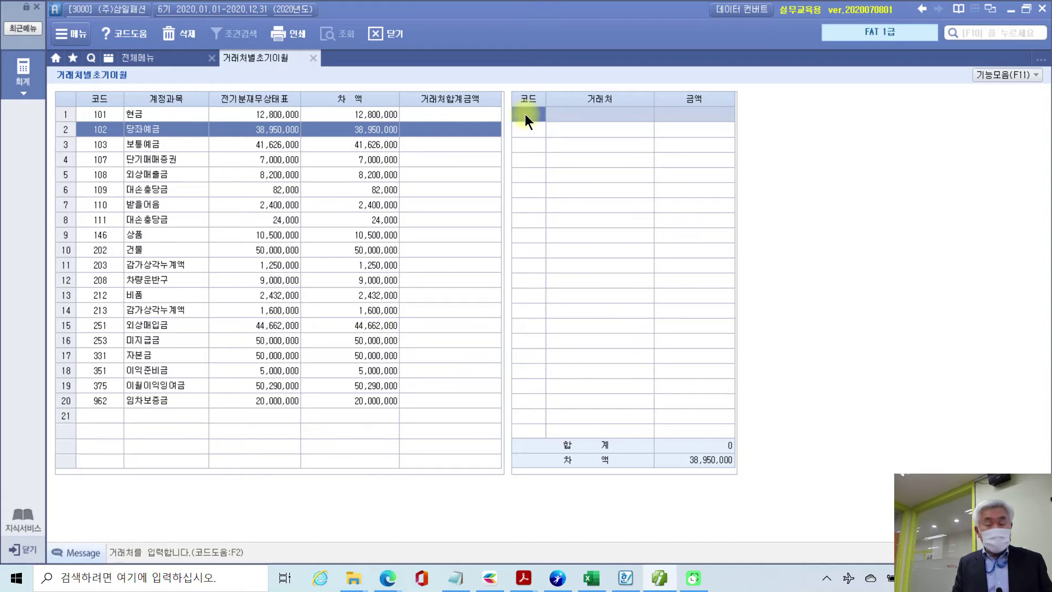
pyautogui.click(525, 114)
pyautogui.moveTo(525, 114)
pyautogui.mouseDown()
pyautogui.moveTo(500, 117)
pyautogui.moveTo(539, 178)
pyautogui.mouseUp()
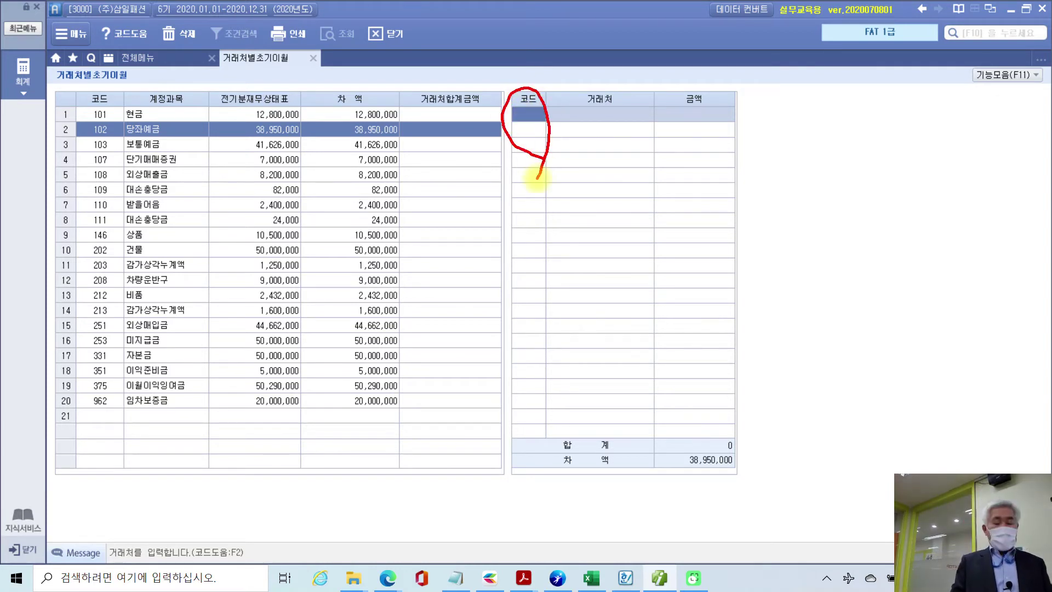
pyautogui.press('Escape')
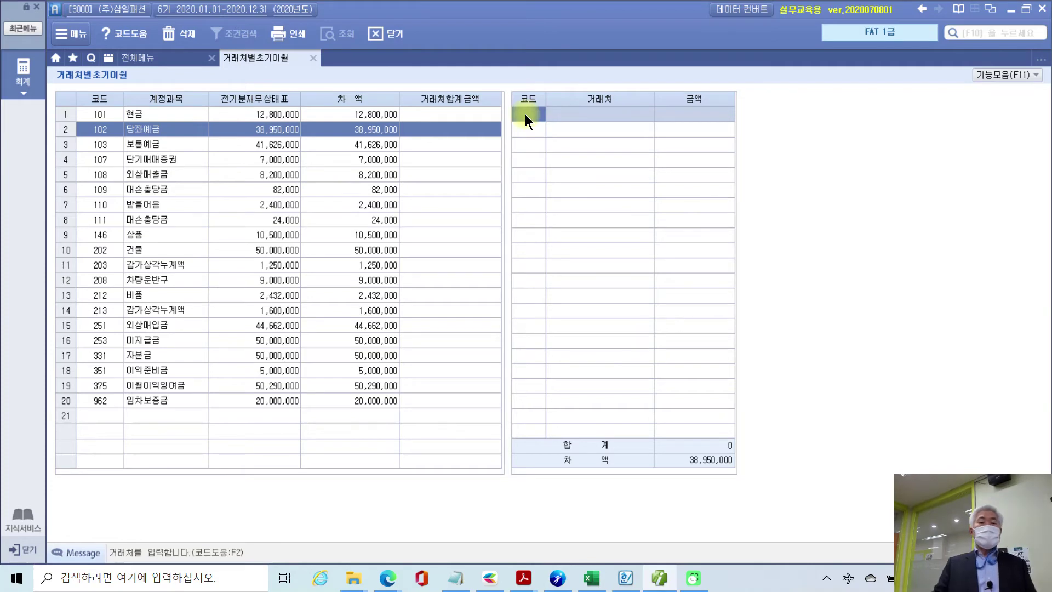
# Enter 국민은행(당좌) with 38,950,000 as the opening balance of 102 당좌예금 and mark the 차액 total in ink
pyautogui.press('F2')
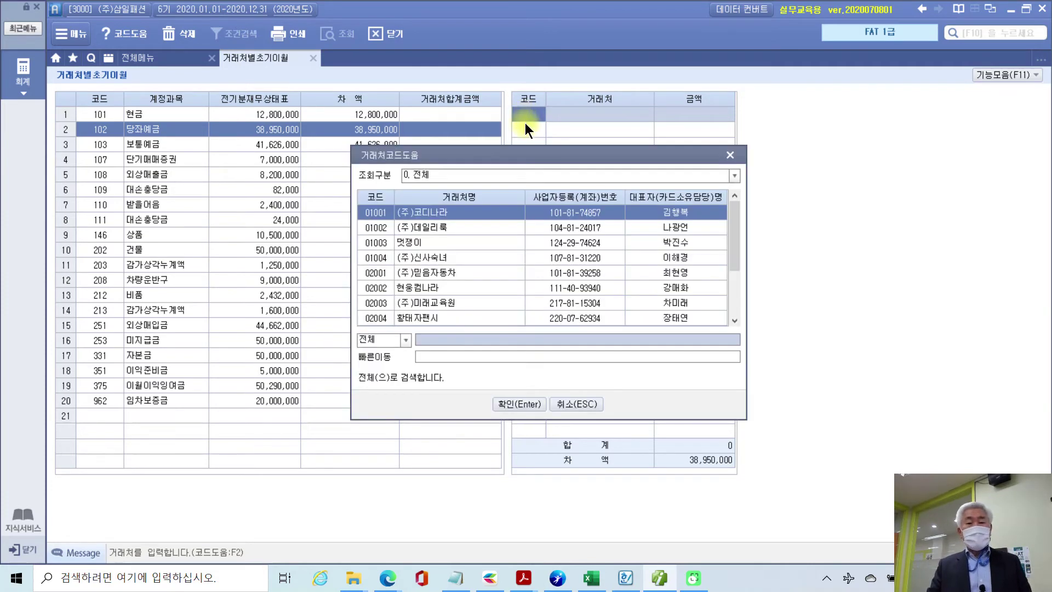
pyautogui.moveTo(541, 154); pyautogui.dragTo(583, 166)
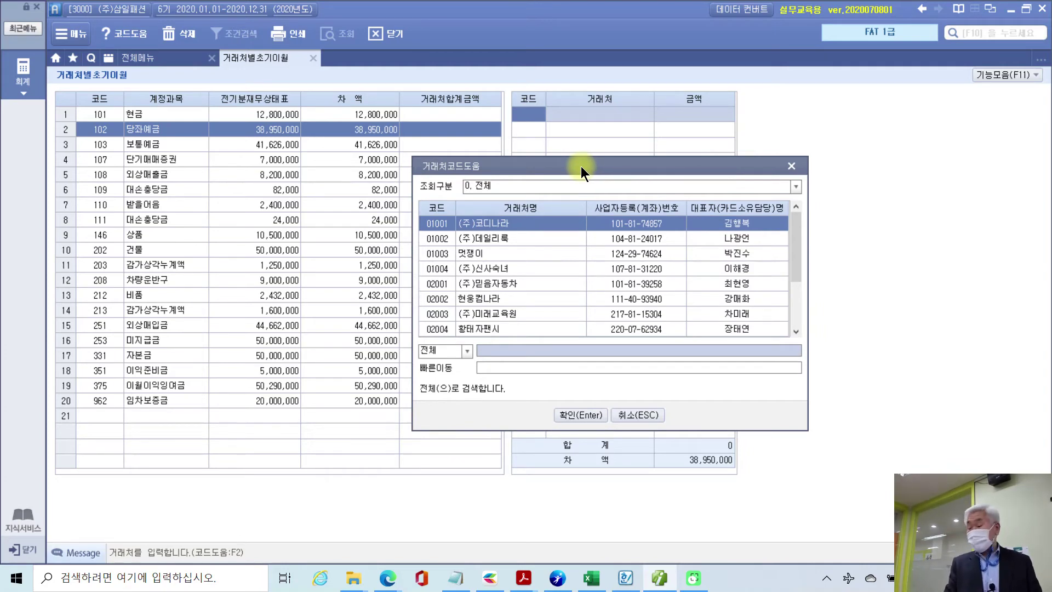
pyautogui.write('국민')
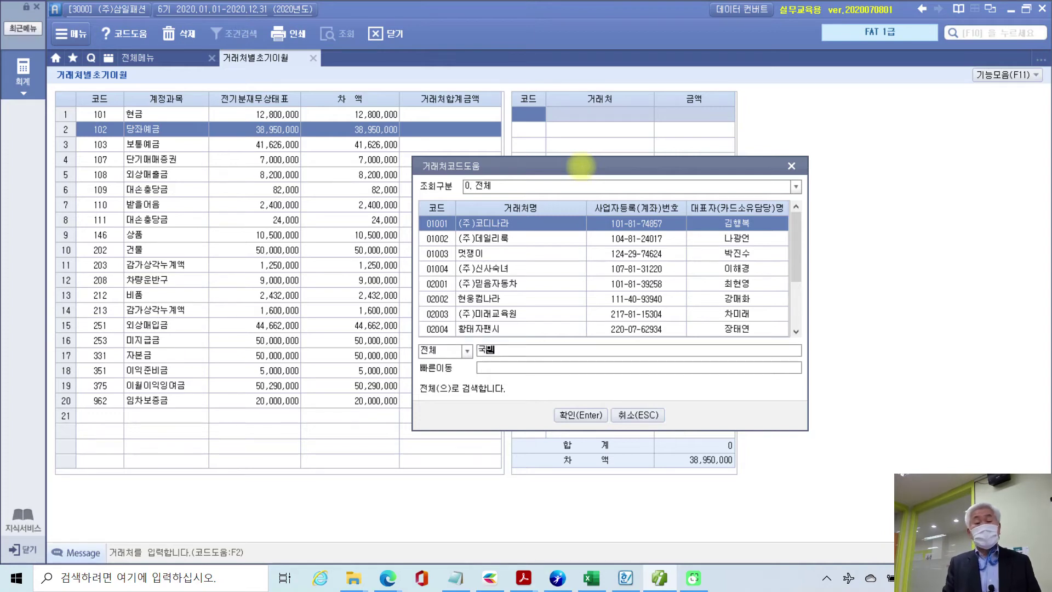
pyautogui.press('Return')
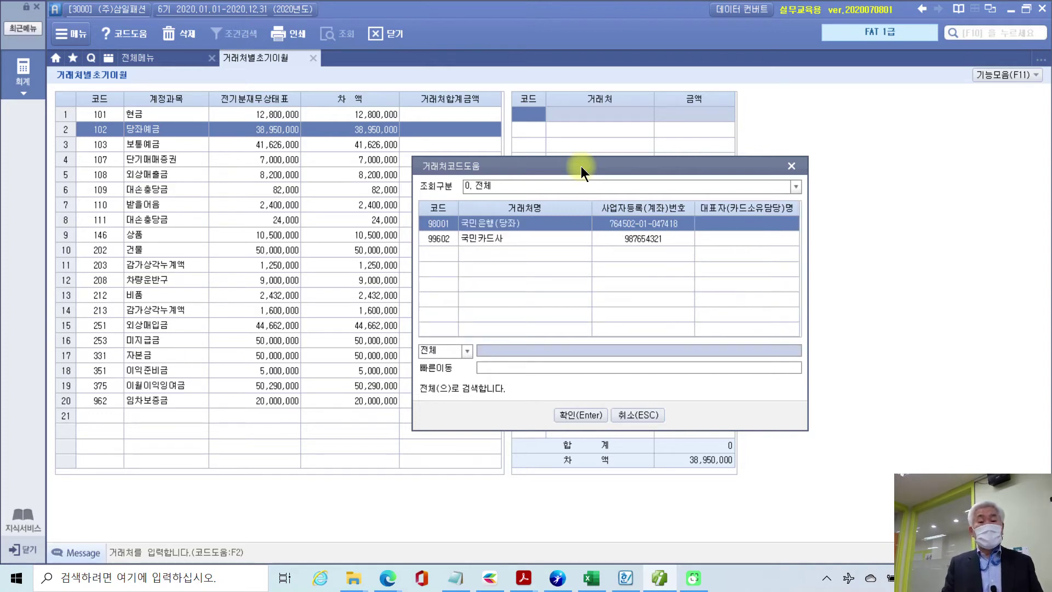
pyautogui.press('Return')
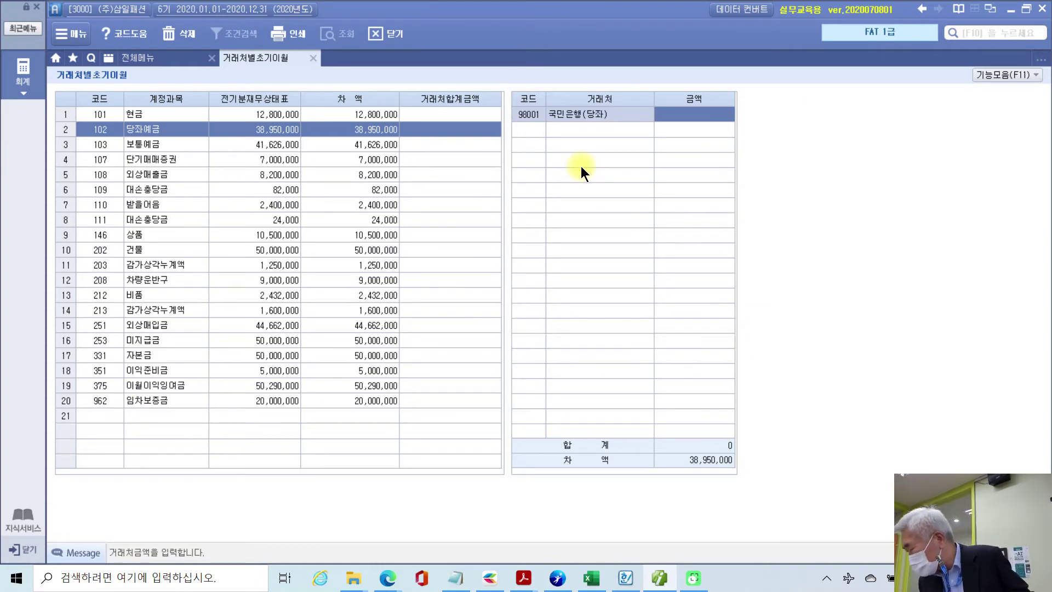
pyautogui.write('38,950,')
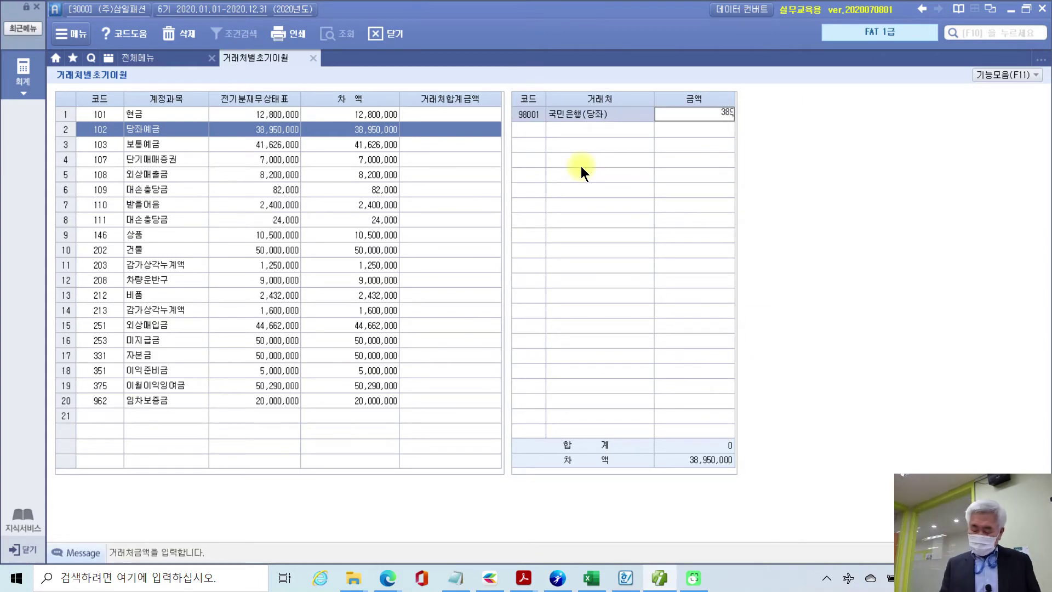
pyautogui.write('000')
pyautogui.press('Return')
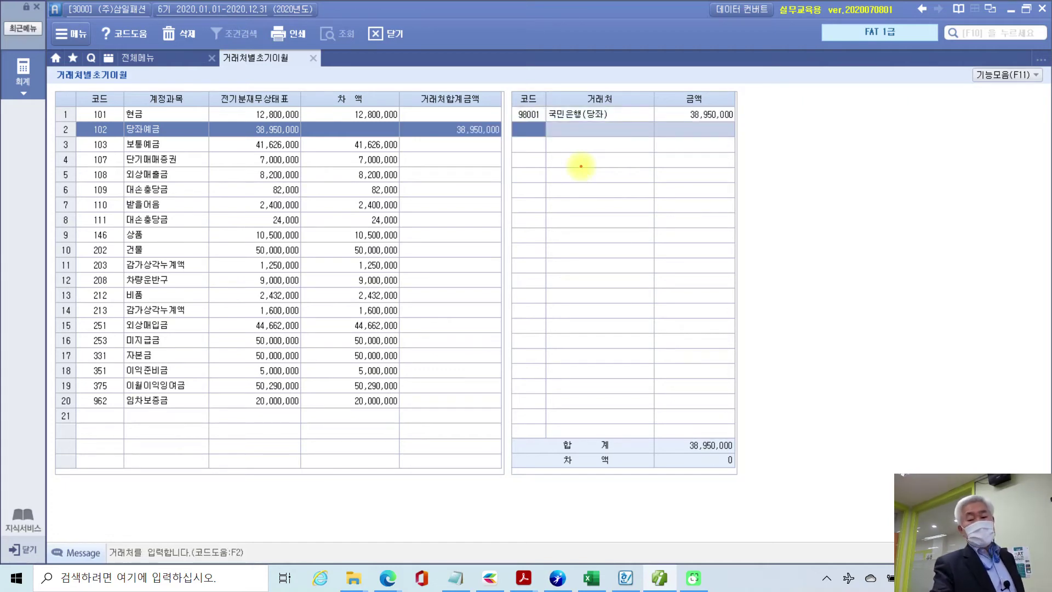
pyautogui.moveTo(737, 445)
pyautogui.mouseDown()
pyautogui.moveTo(708, 470)
pyautogui.moveTo(731, 482)
pyautogui.mouseUp()
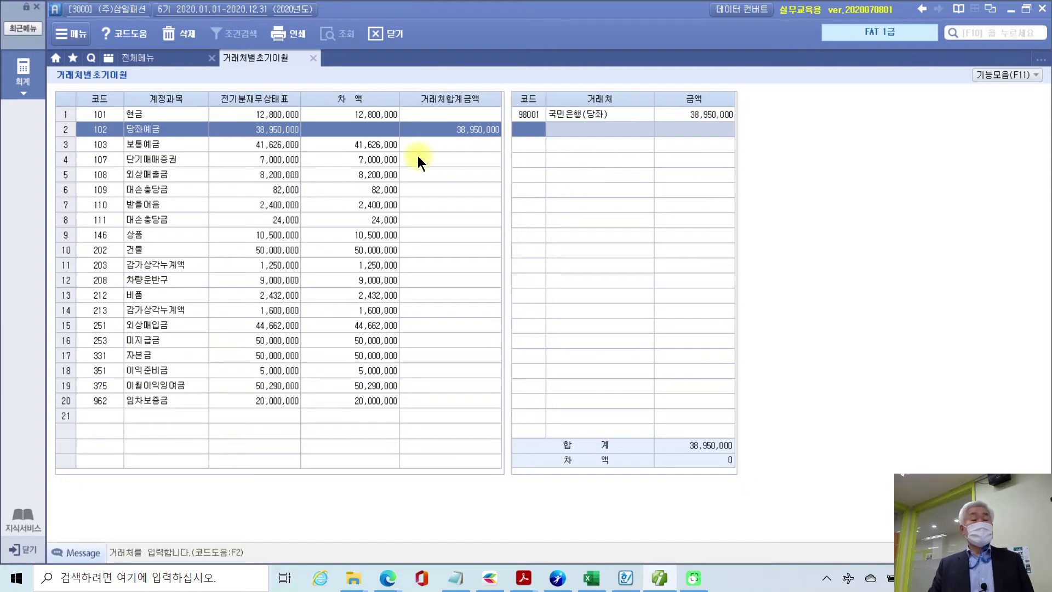
# Enter 신한은행(보통) with 41,626,000 as the opening balance of 103 보통예금 and mark the 차액 total in ink
pyautogui.click(155, 144)
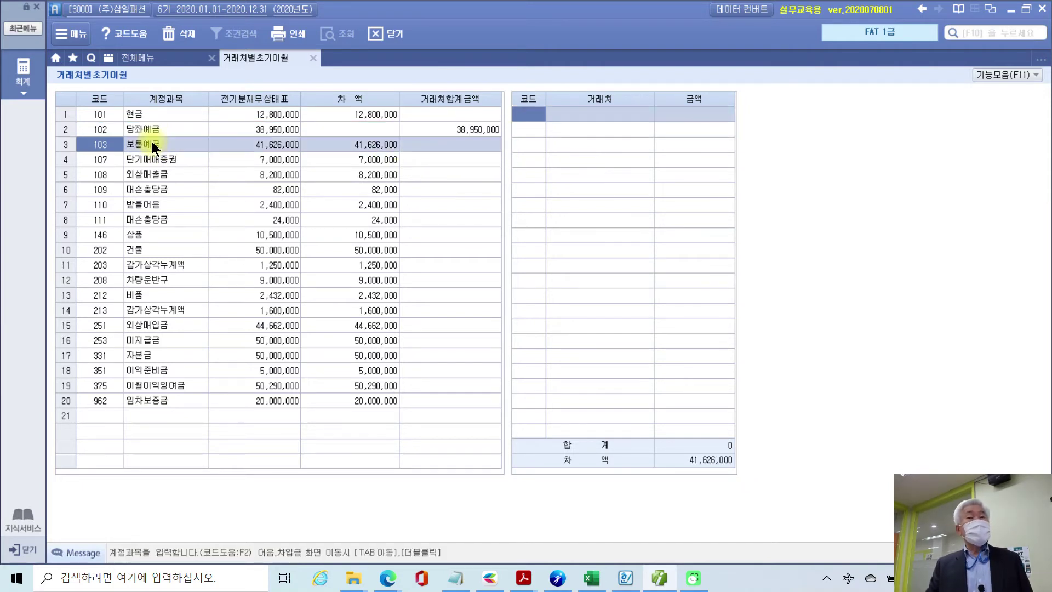
pyautogui.click(531, 111)
pyautogui.press('F2')
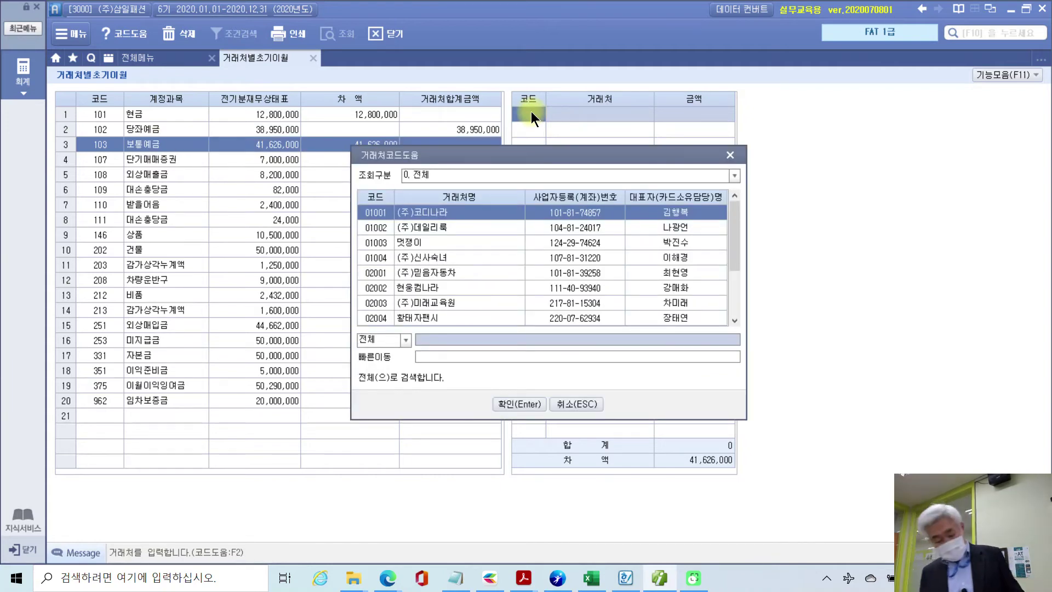
pyautogui.write('신한')
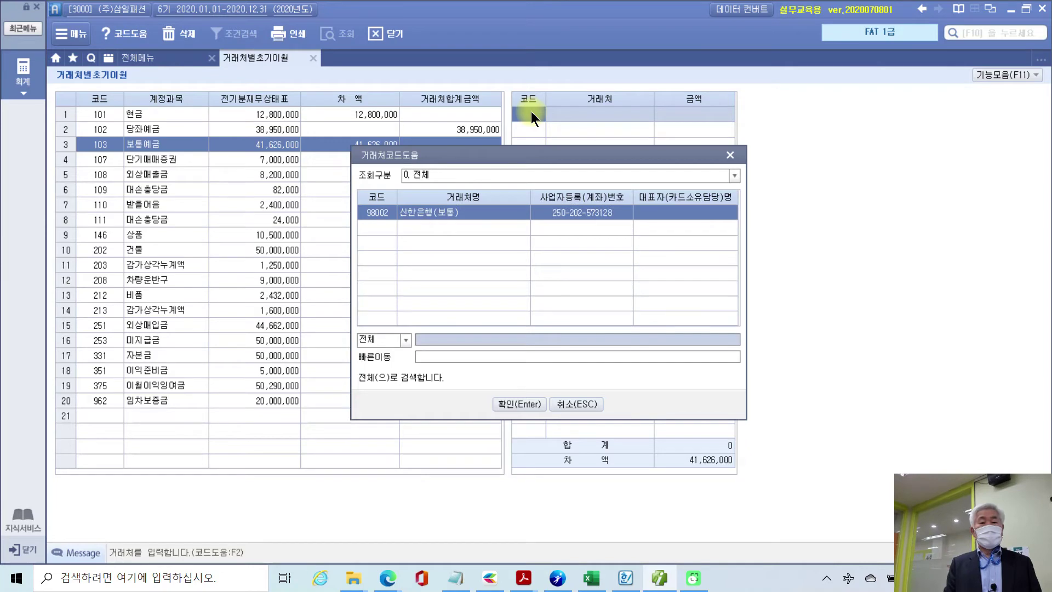
pyautogui.press('Return')
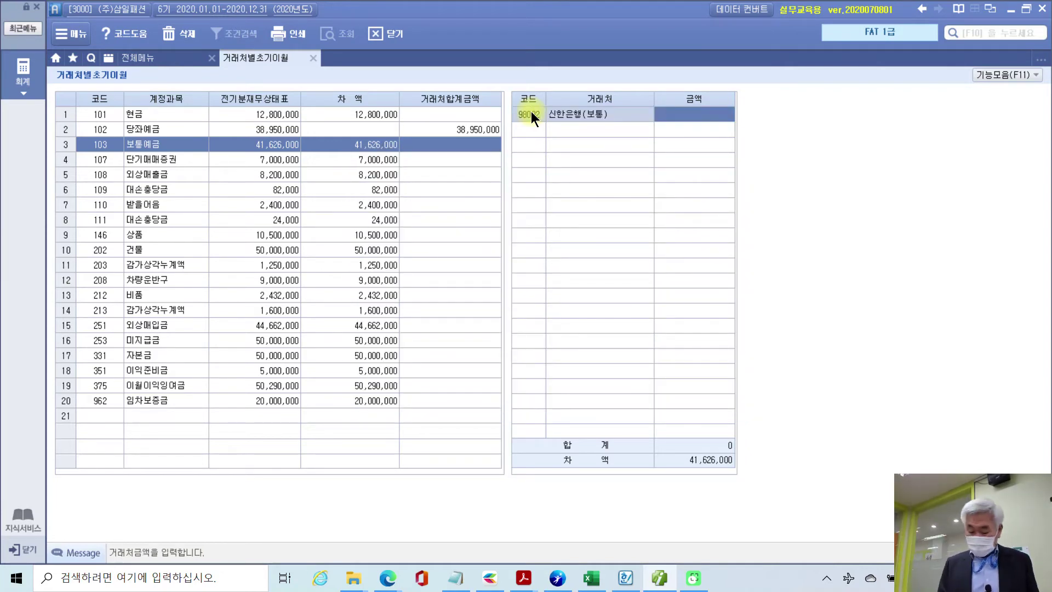
pyautogui.write('41626000')
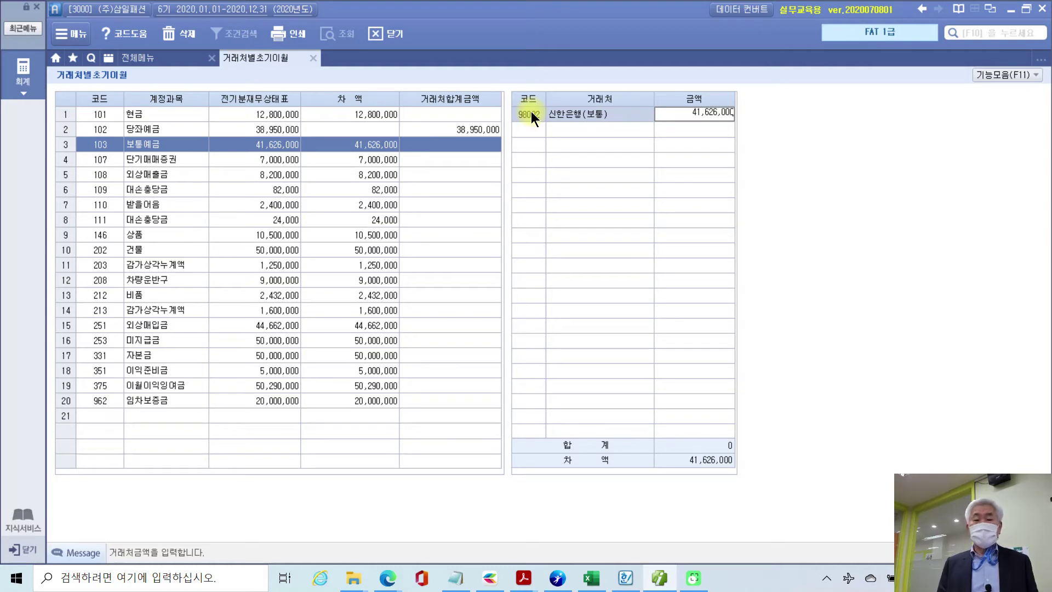
pyautogui.press('Return')
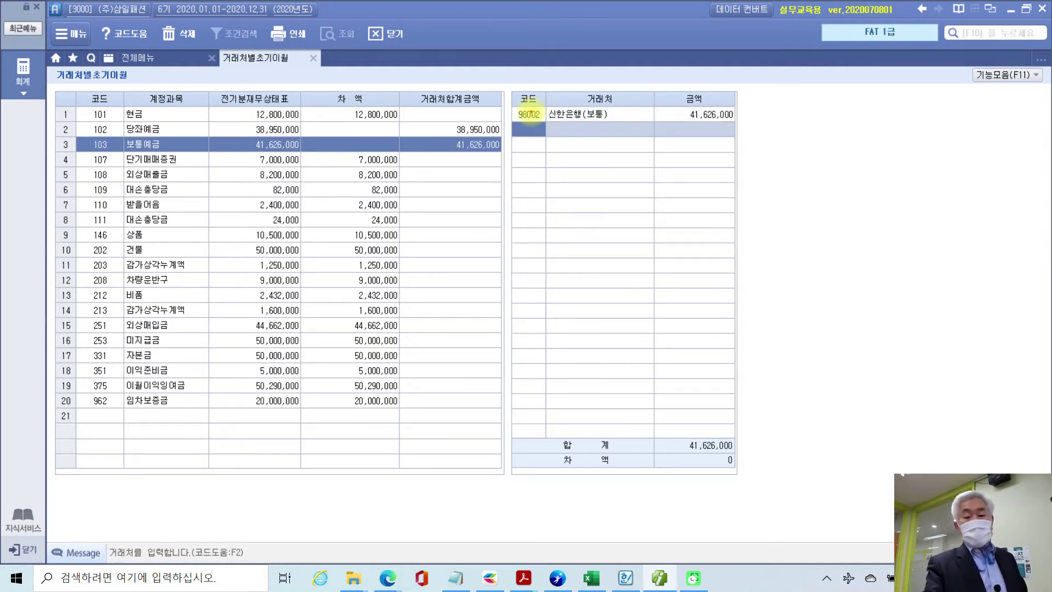
pyautogui.moveTo(729, 484); pyautogui.dragTo(747, 483)
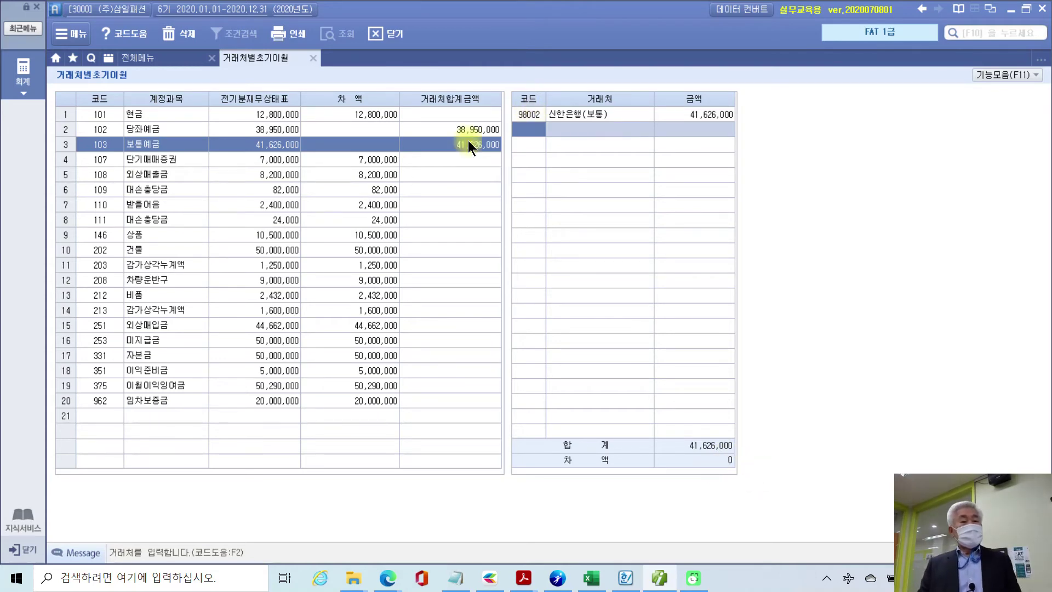
# Enter customer (주)코디나라 with 4,700,000 as the first opening balance of 108 외상매출금
pyautogui.click(141, 160)
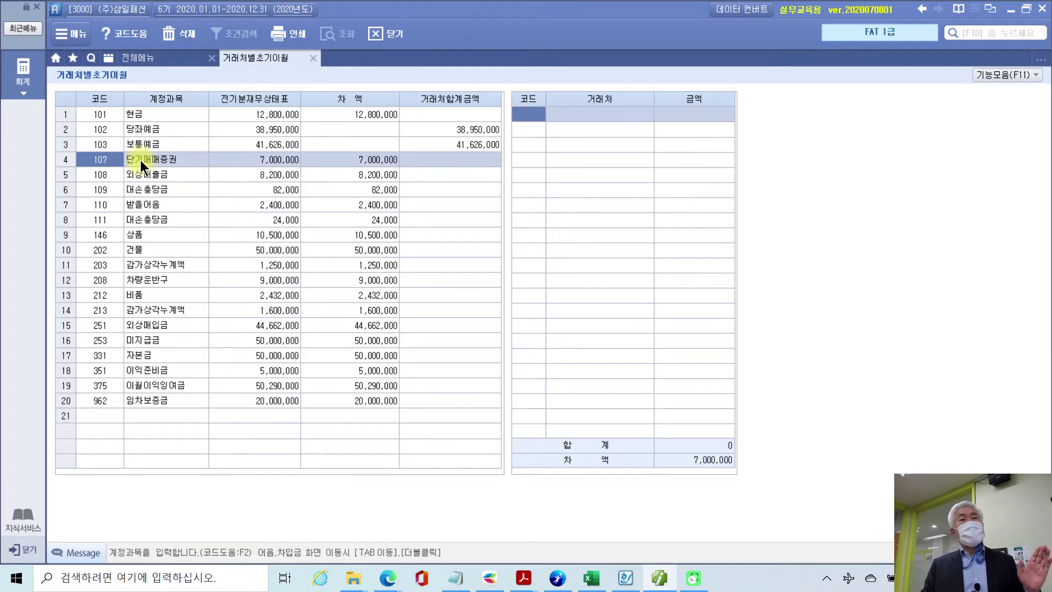
pyautogui.click(143, 176)
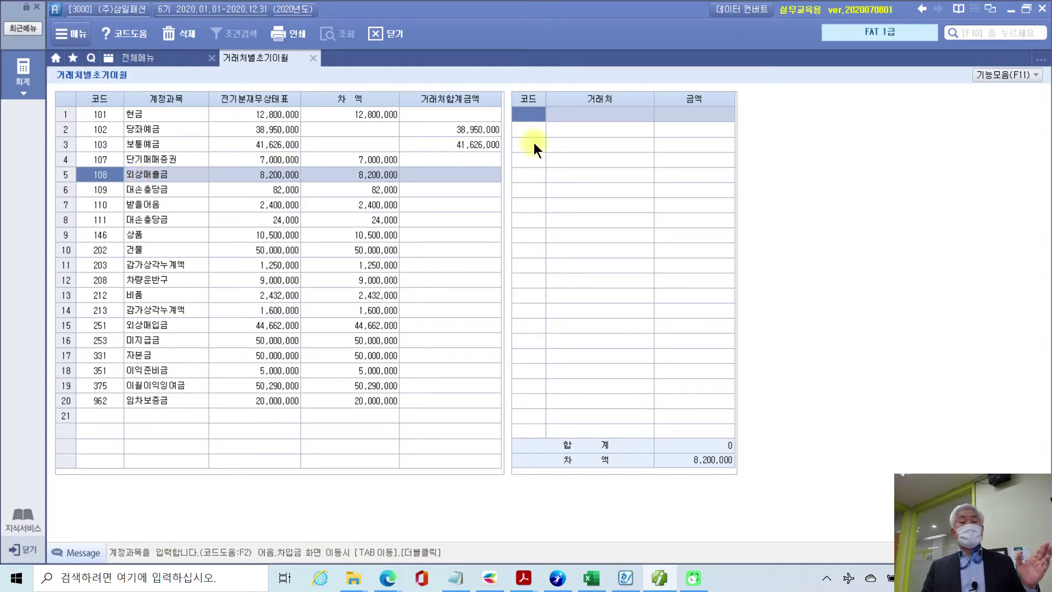
pyautogui.doubleClick(531, 114)
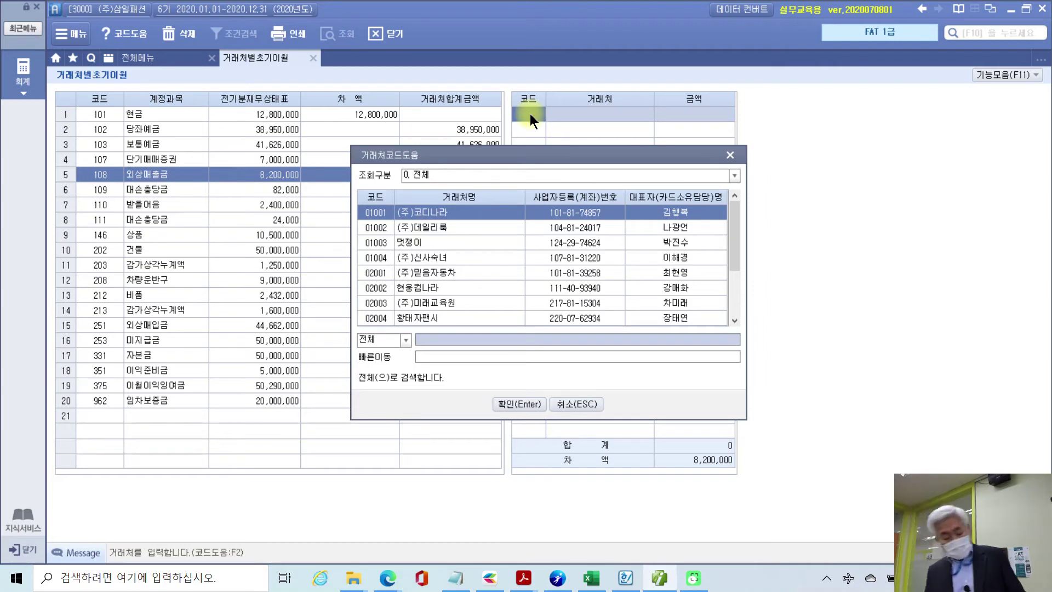
pyautogui.write('코디')
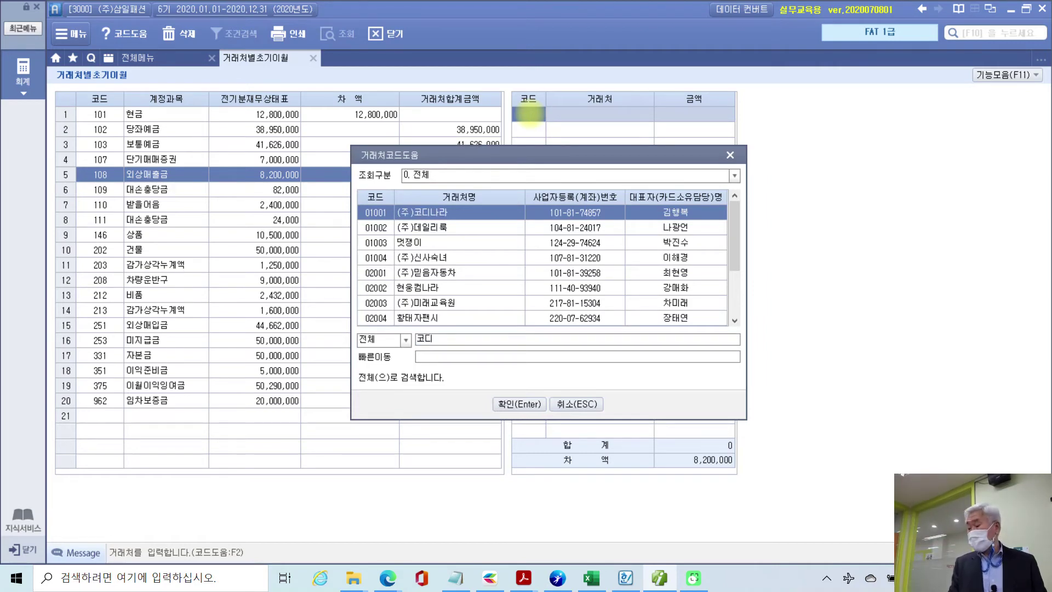
pyautogui.press('Return')
pyautogui.press('Return')
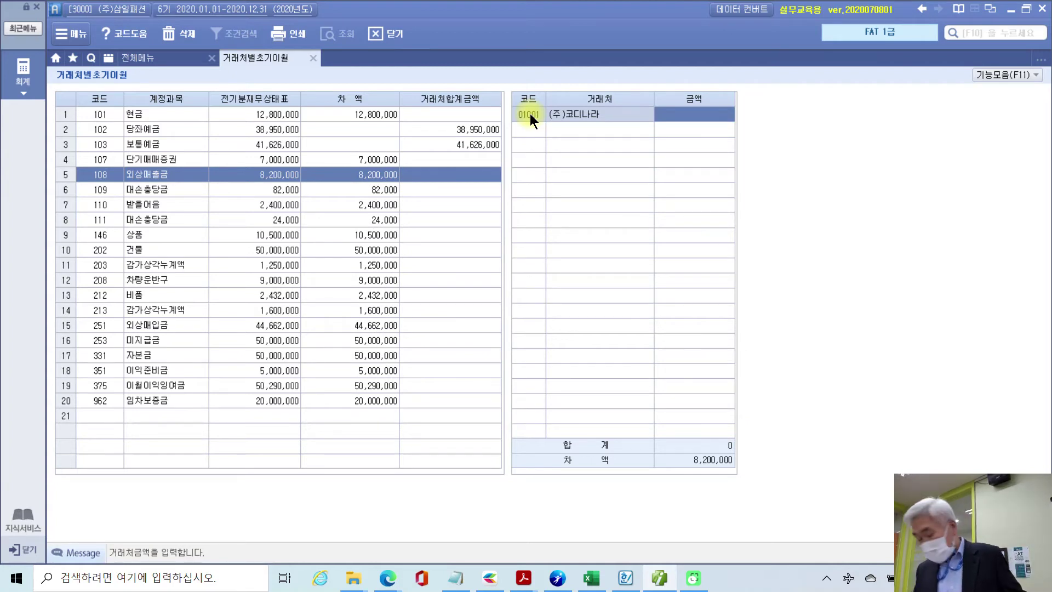
pyautogui.write('4,700,000')
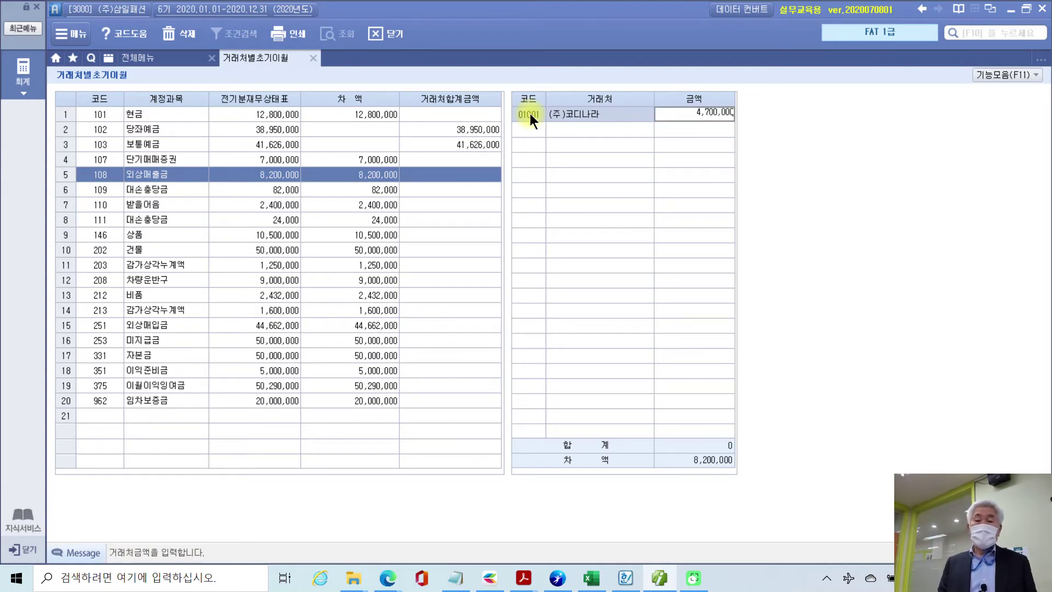
pyautogui.press('Return')
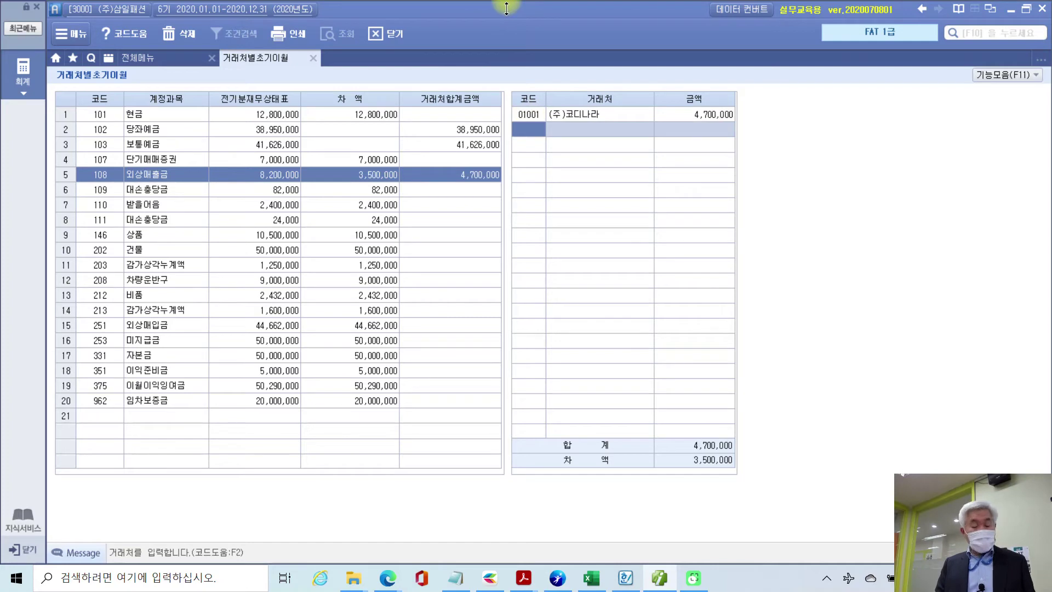
# Add customer (주)데일리룩 with 3,500,000 under 108 외상매출금 and mark the 차액 total in ink
pyautogui.press('F2')
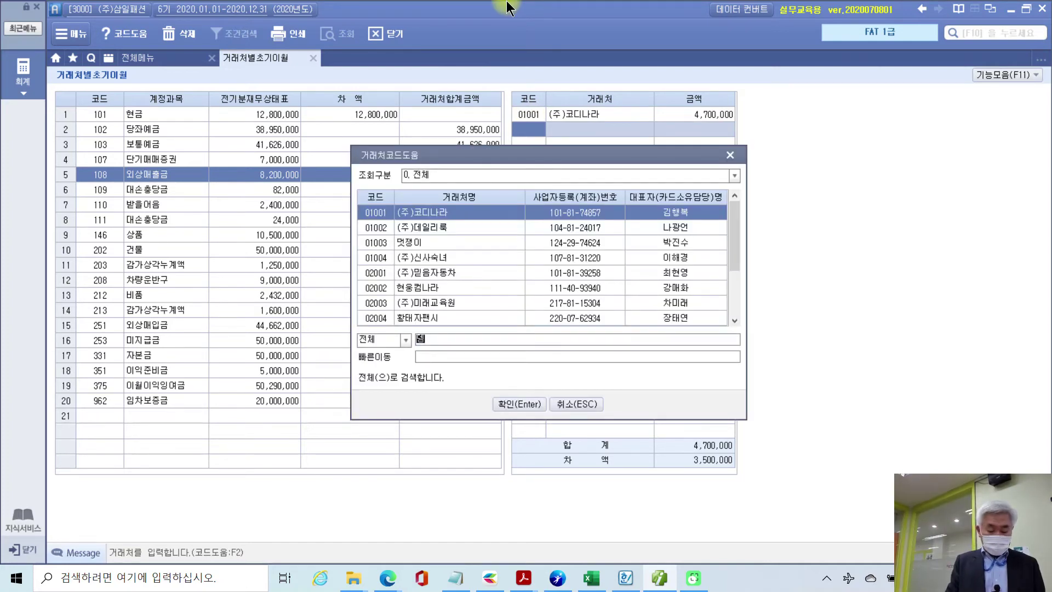
pyautogui.write('데일')
pyautogui.press('Return')
pyautogui.press('Return')
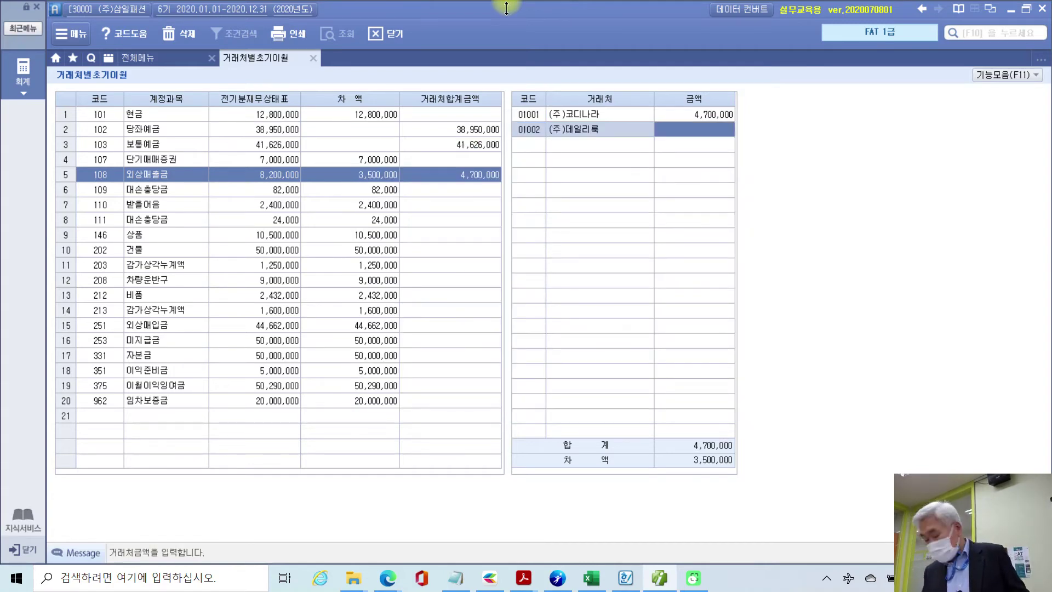
pyautogui.write('3500000')
pyautogui.press('Return')
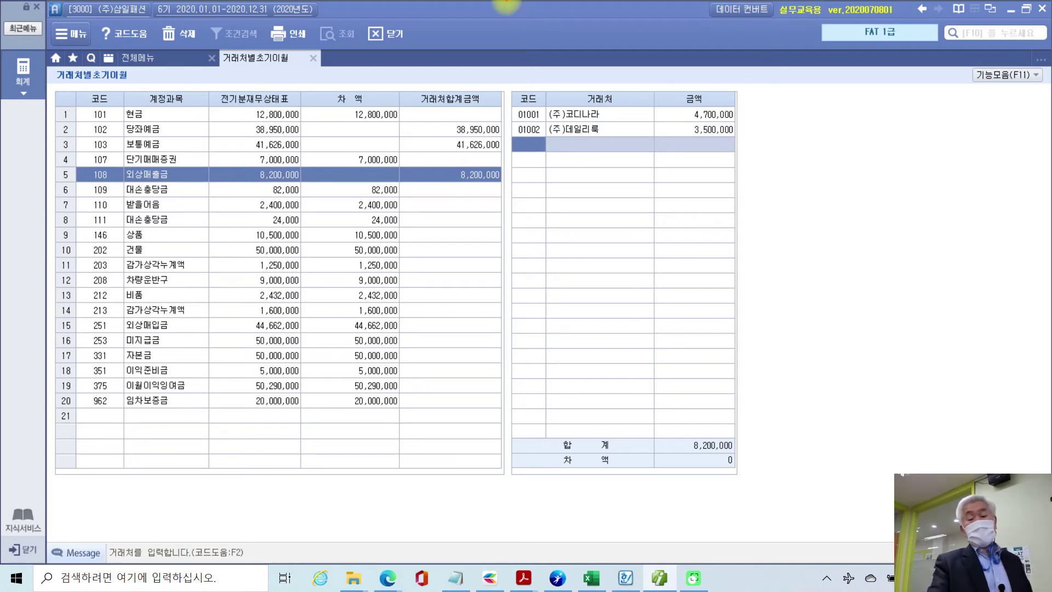
pyautogui.moveTo(744, 478)
pyautogui.mouseDown()
pyautogui.moveTo(760, 464)
pyautogui.moveTo(737, 490)
pyautogui.mouseUp()
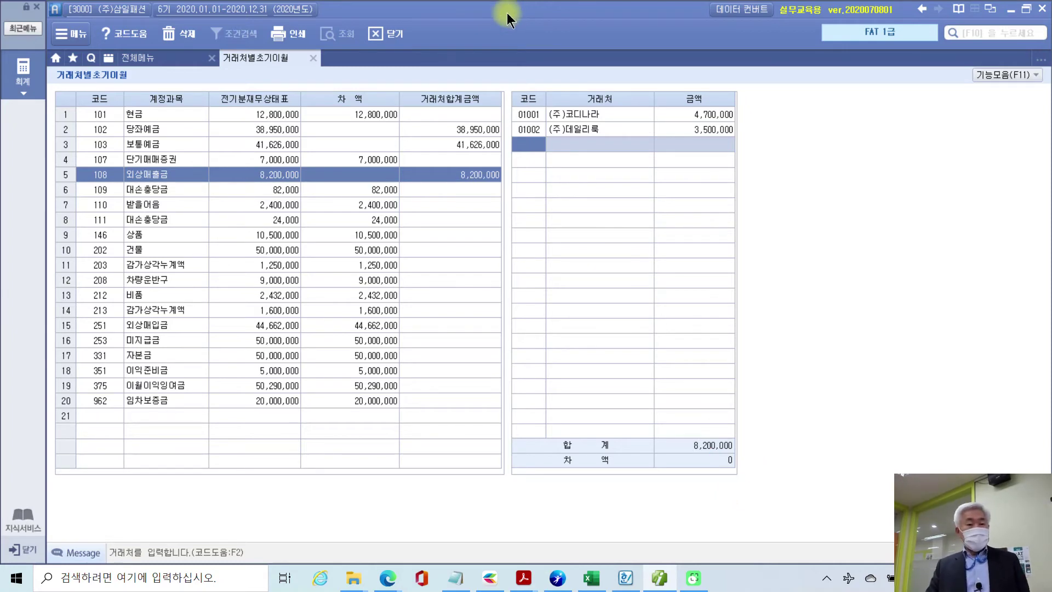
# Open the detailed entry screen of 110 받을어음, circle its form and the tab's close mark in red, and clear the ink
pyautogui.click(167, 195)
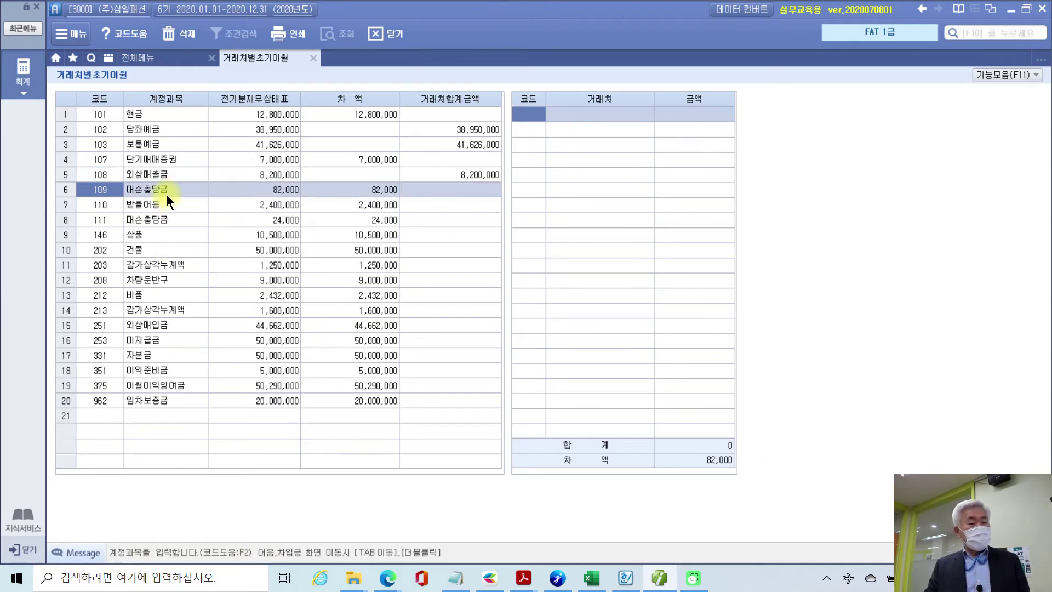
pyautogui.click(137, 210)
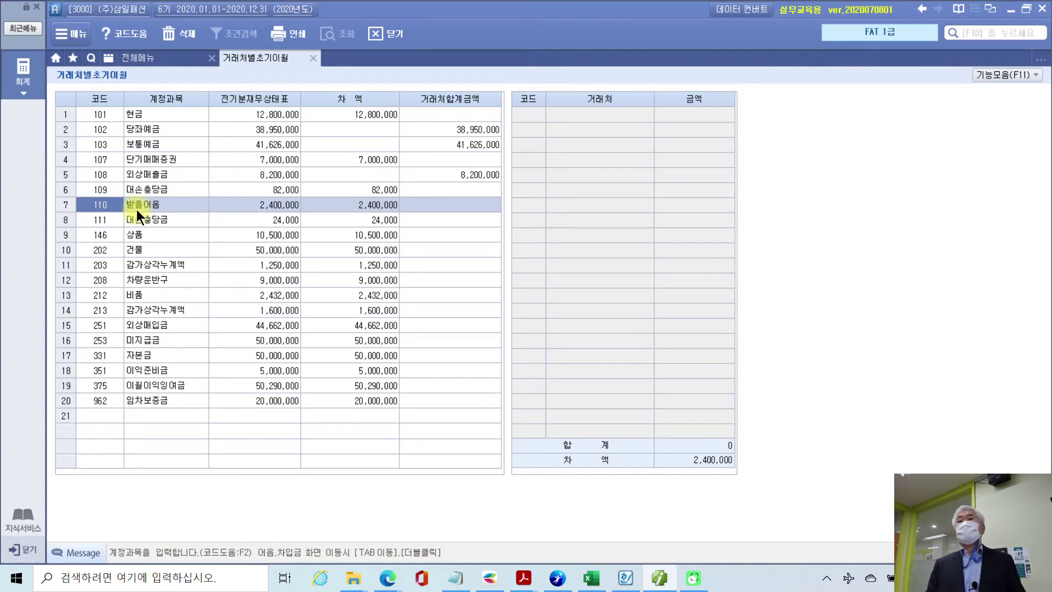
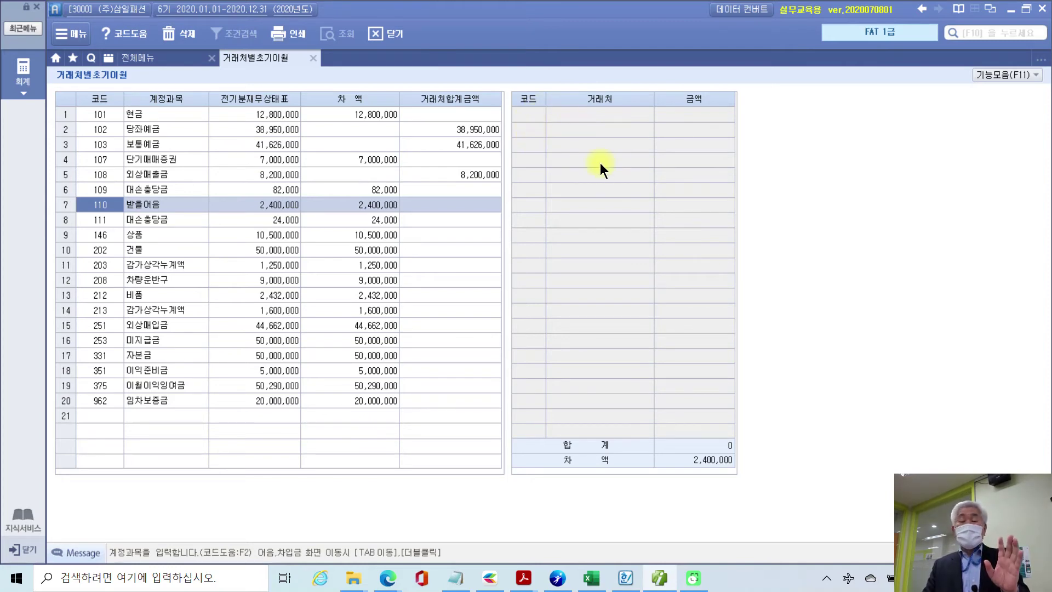
pyautogui.doubleClick(130, 204)
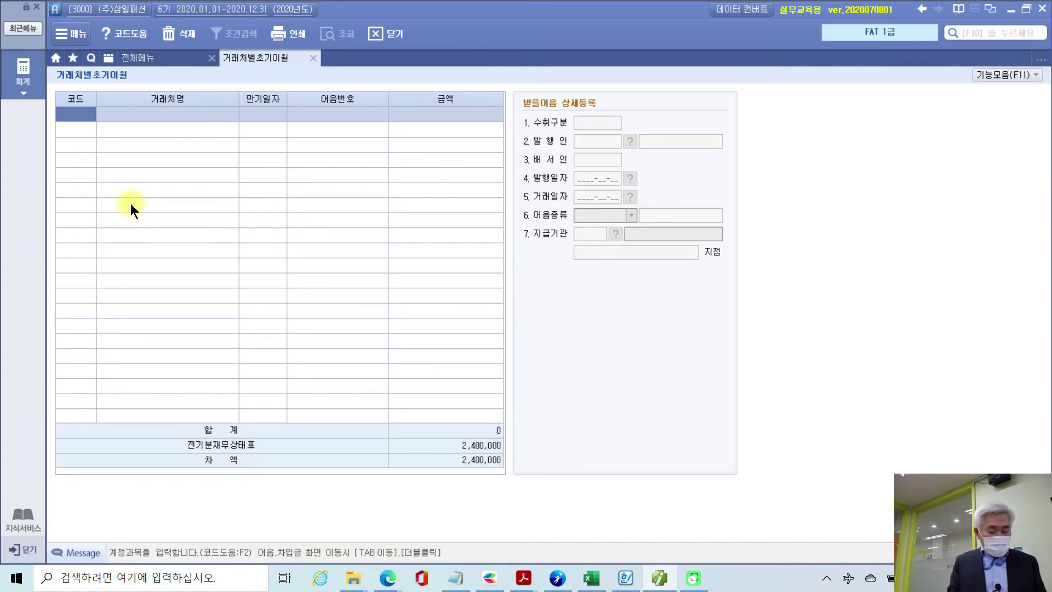
pyautogui.moveTo(103, 152)
pyautogui.mouseDown()
pyautogui.moveTo(633, 234)
pyautogui.moveTo(174, 274)
pyautogui.mouseUp()
pyautogui.moveTo(303, 55)
pyautogui.mouseDown()
pyautogui.moveTo(329, 52)
pyautogui.moveTo(324, 82)
pyautogui.moveTo(300, 59)
pyautogui.mouseUp()
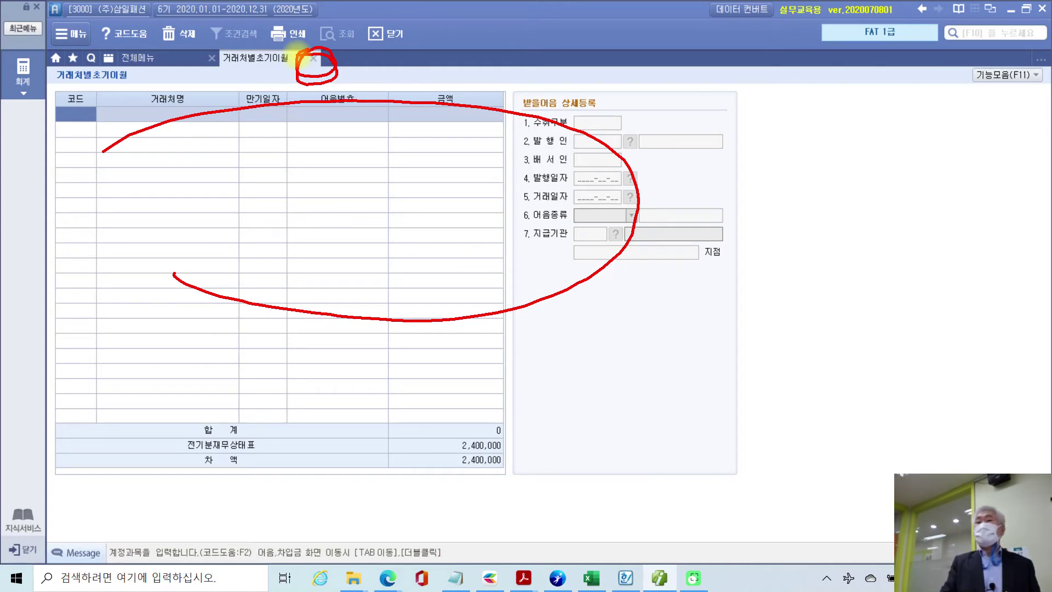
pyautogui.press('Escape')
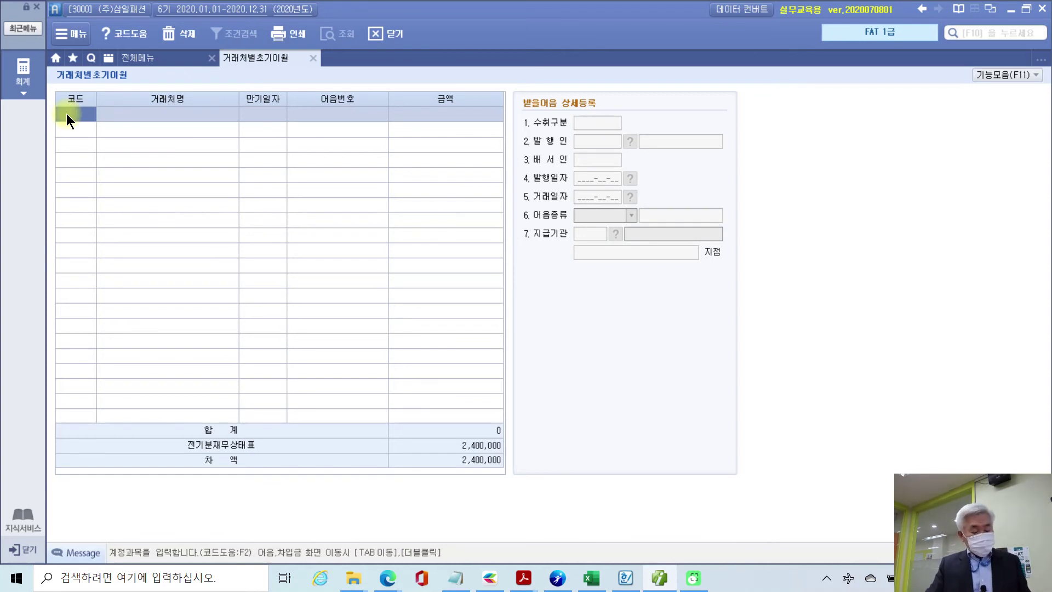
# Look up the customer 멋쟁이 in the customer code help and add it as the first 받을어음 row
pyautogui.press('F2')
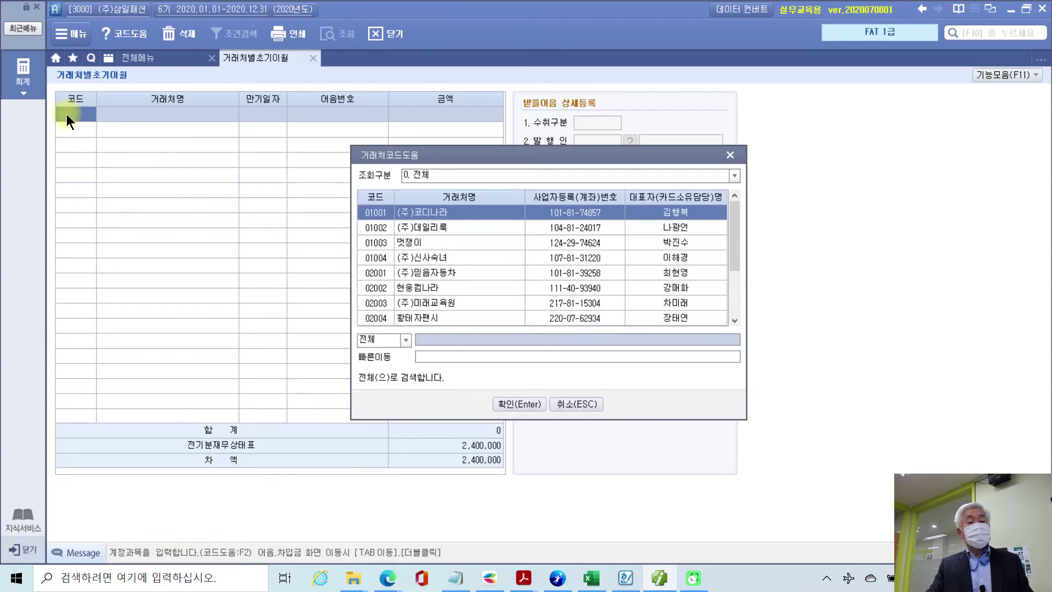
pyautogui.moveTo(412, 155); pyautogui.dragTo(325, 148)
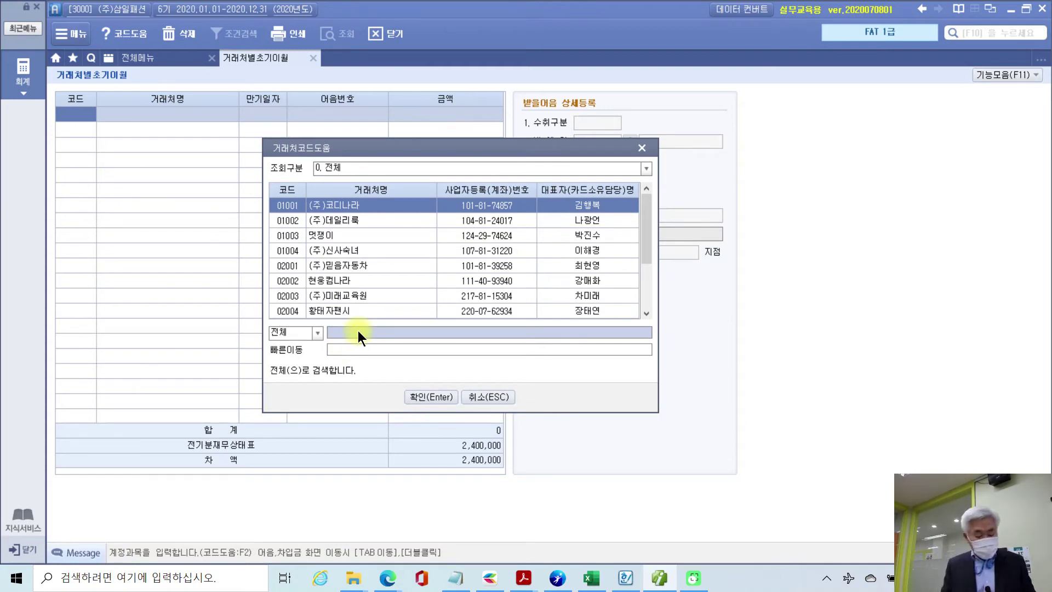
pyautogui.write('멋쟁')
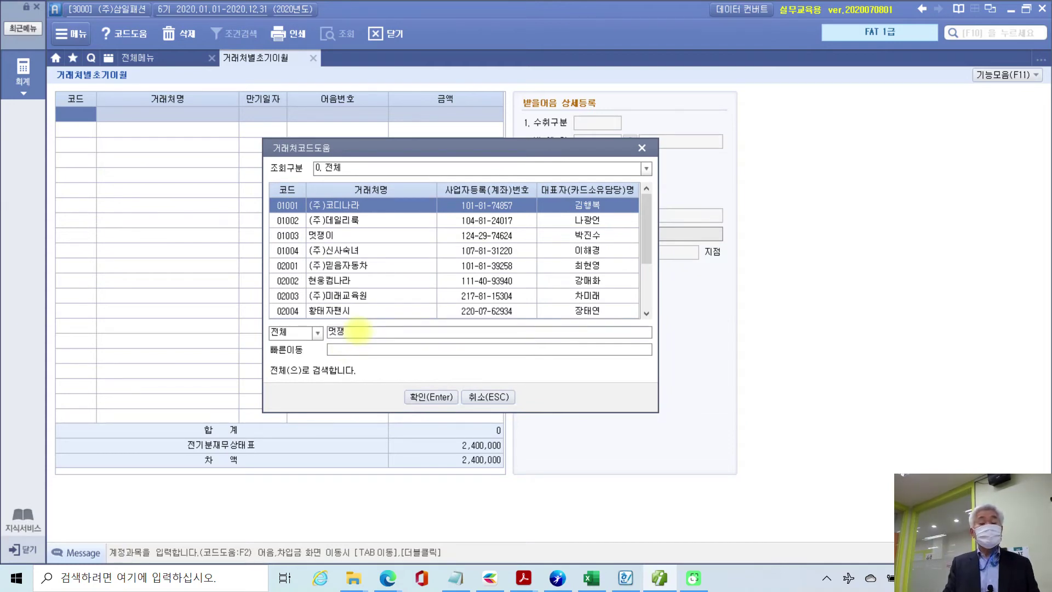
pyautogui.press('Return')
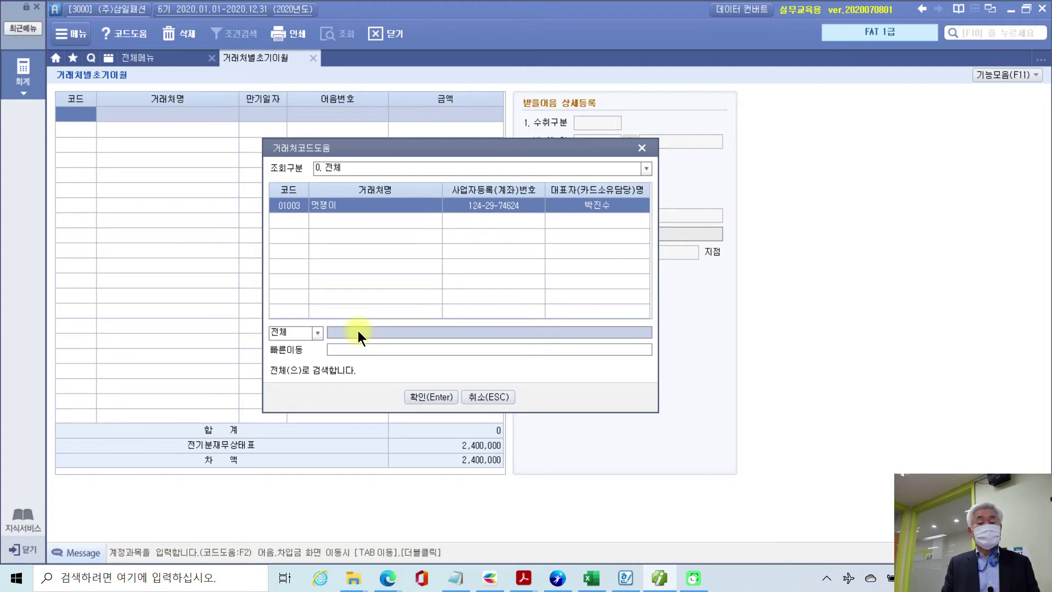
pyautogui.press('Return')
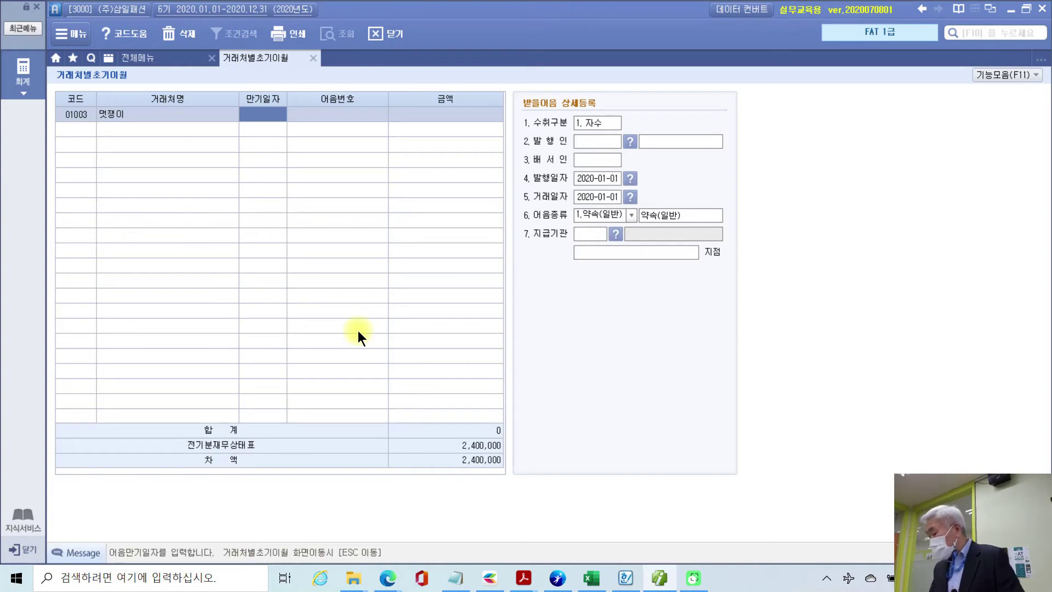
pyautogui.write('20200620')
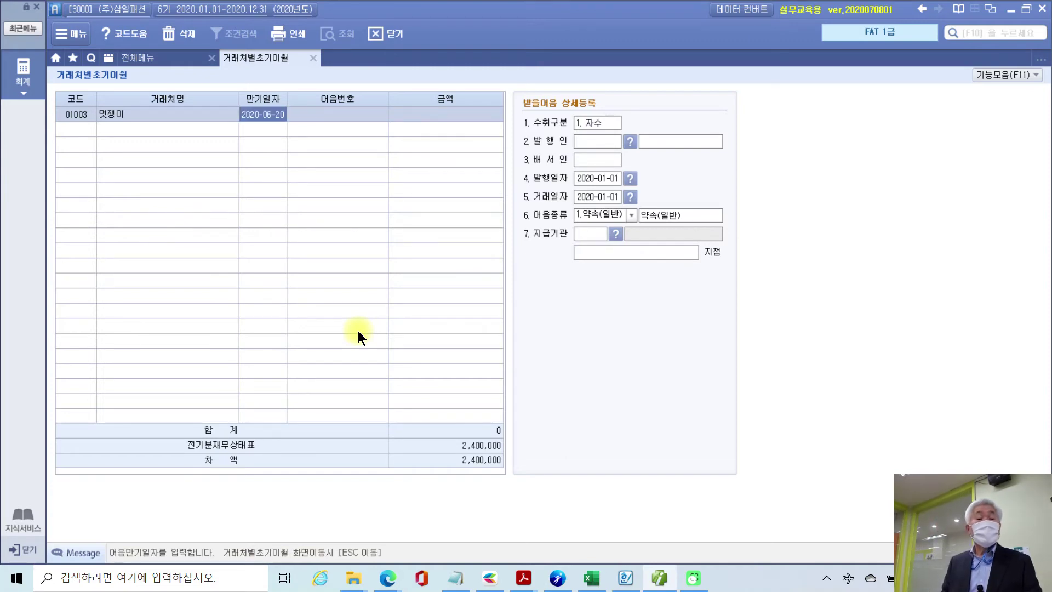
pyautogui.press('Return')
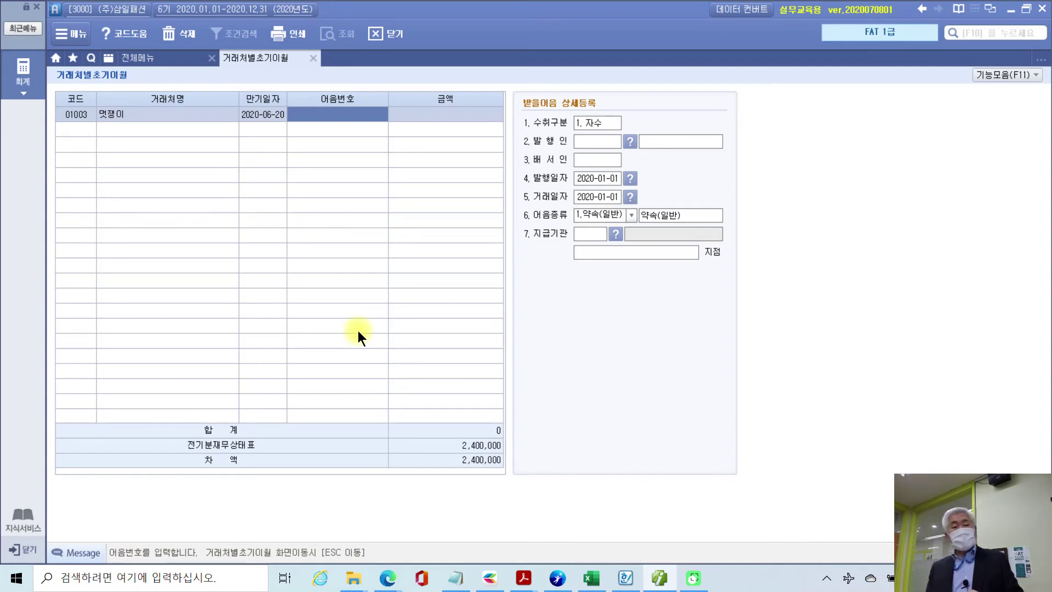
pyautogui.write('004')
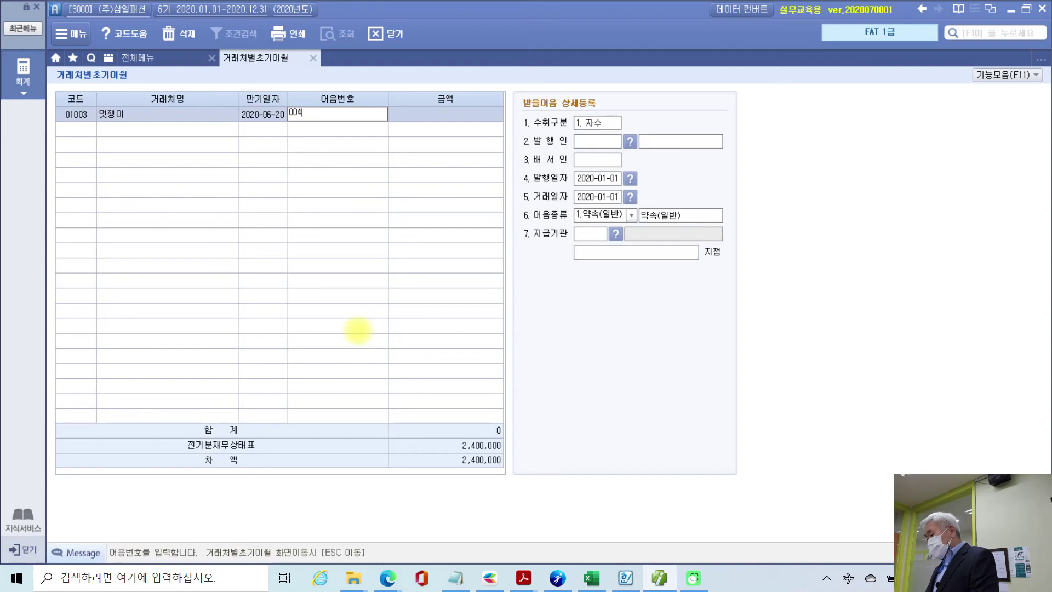
pyautogui.write('20')
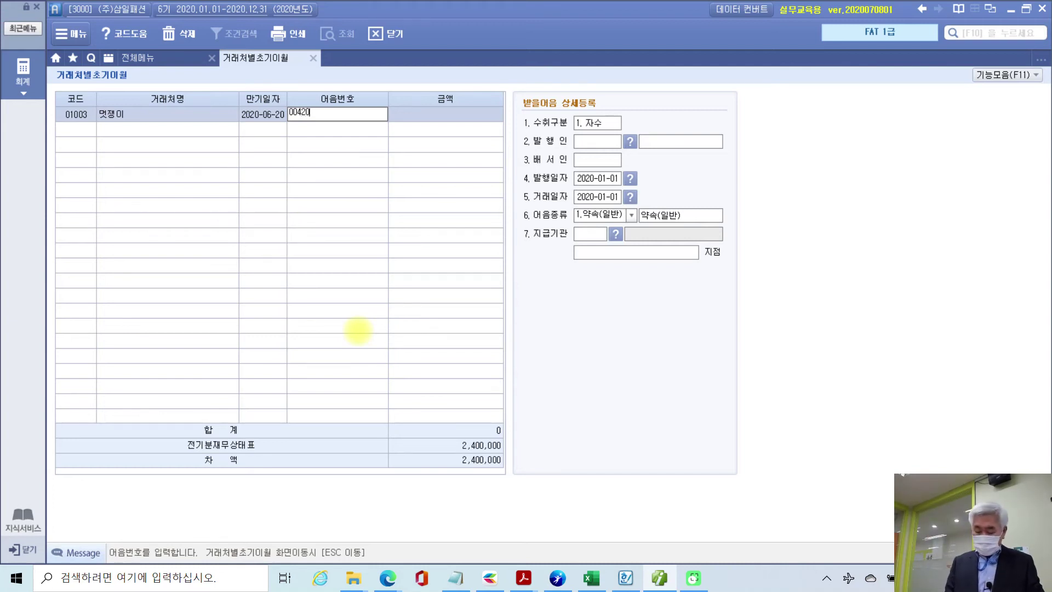
pyautogui.write('191220')
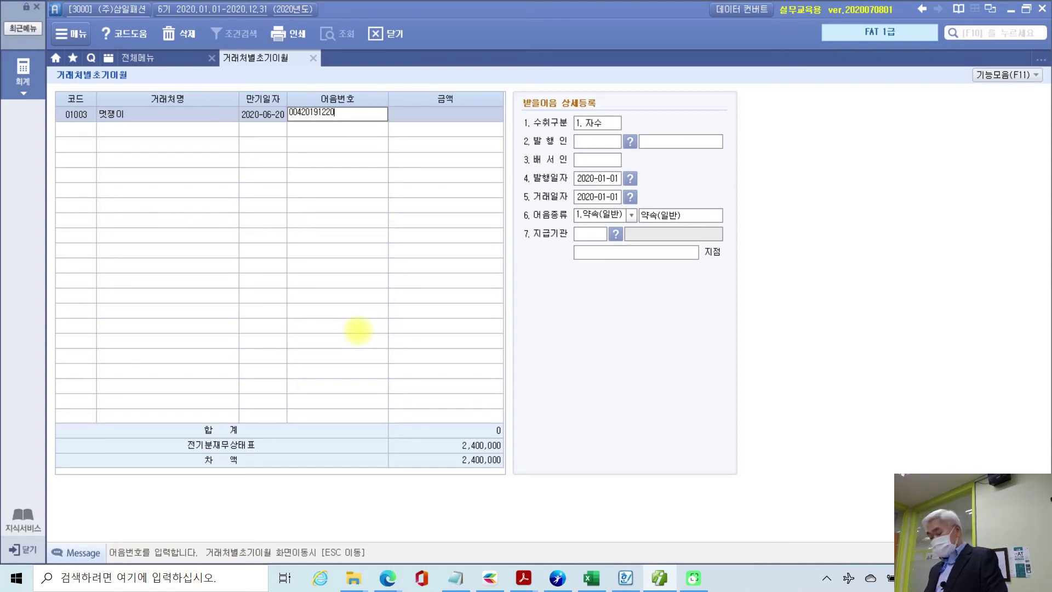
pyautogui.write('12345')
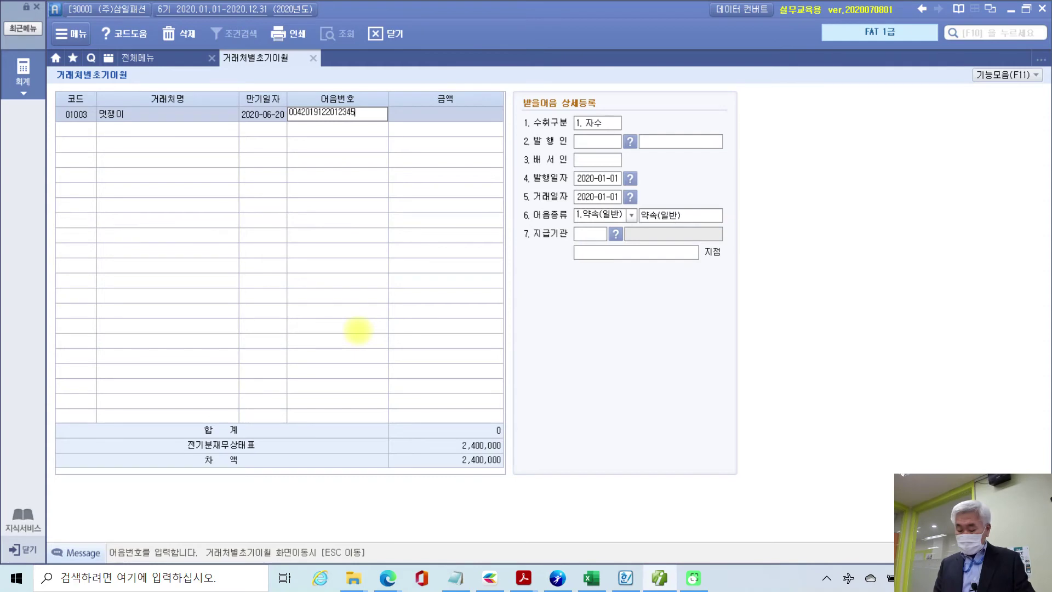
pyautogui.write('6789')
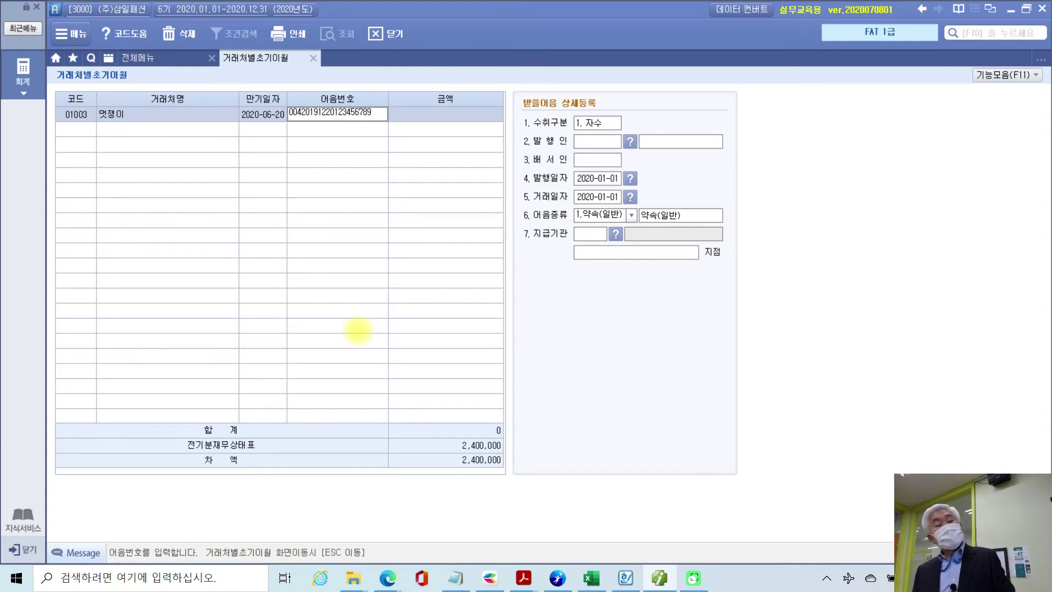
pyautogui.press('Return')
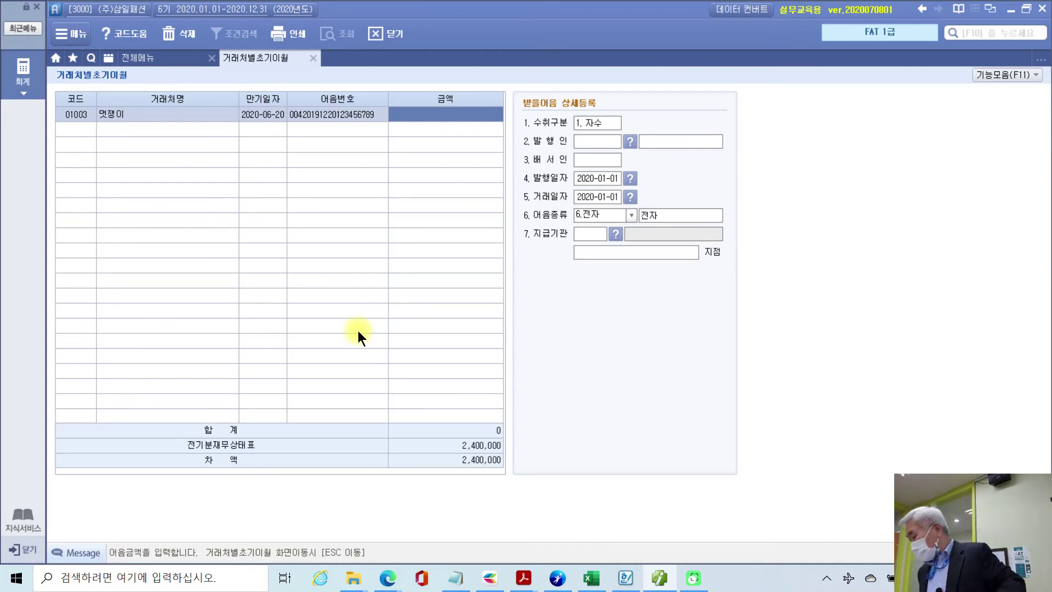
pyautogui.write('2400000')
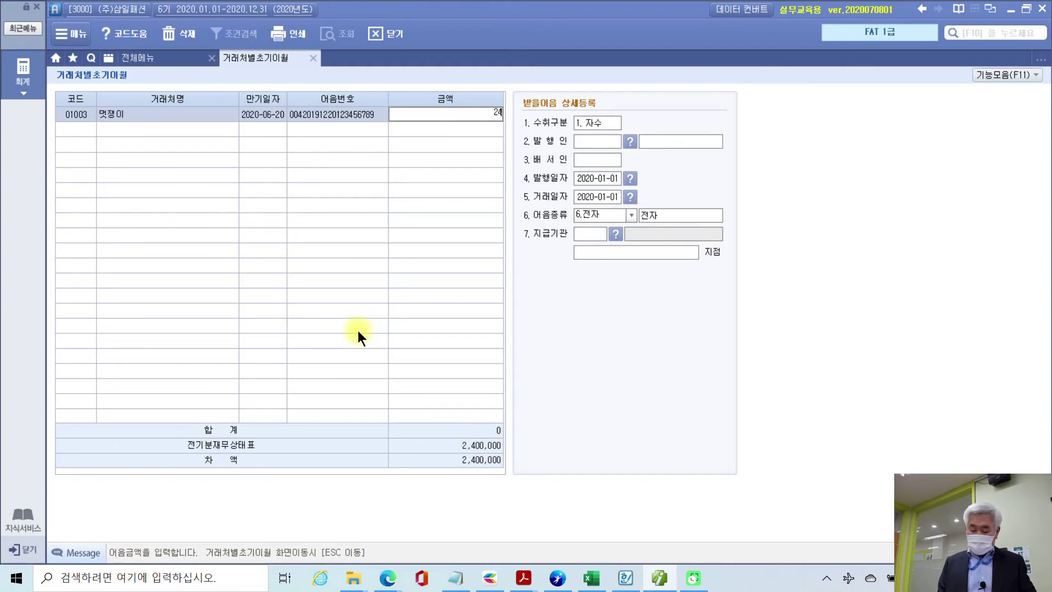
pyautogui.press('Return')
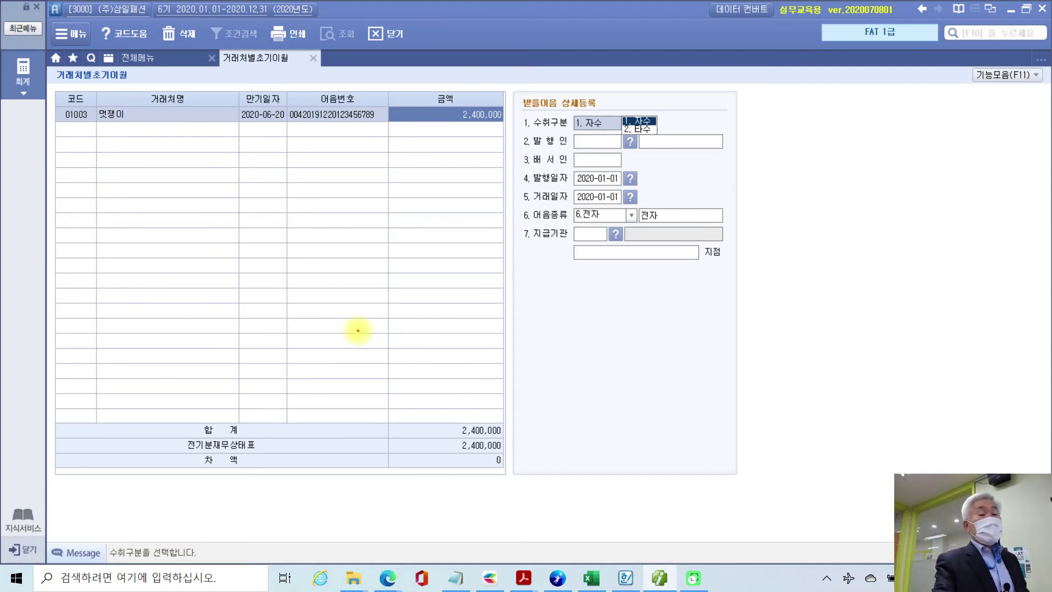
# Circle the customer 멋쟁이 in red, clear the ink, and accept 1. 자수 as the 수취구분
pyautogui.moveTo(133, 142)
pyautogui.mouseDown()
pyautogui.moveTo(86, 145)
pyautogui.moveTo(141, 129)
pyautogui.moveTo(136, 144)
pyautogui.mouseUp()
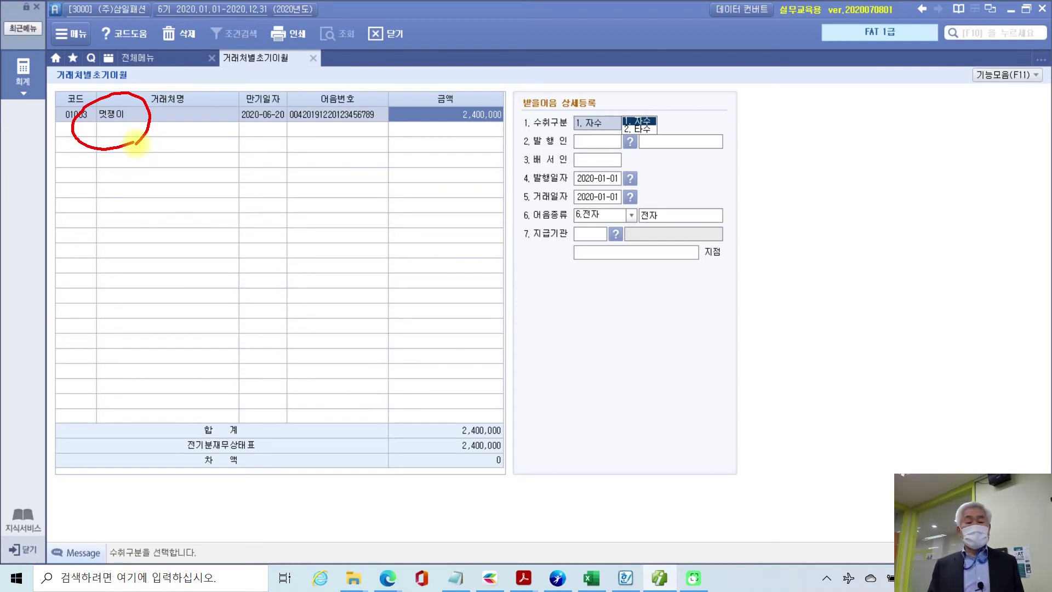
pyautogui.press('Escape')
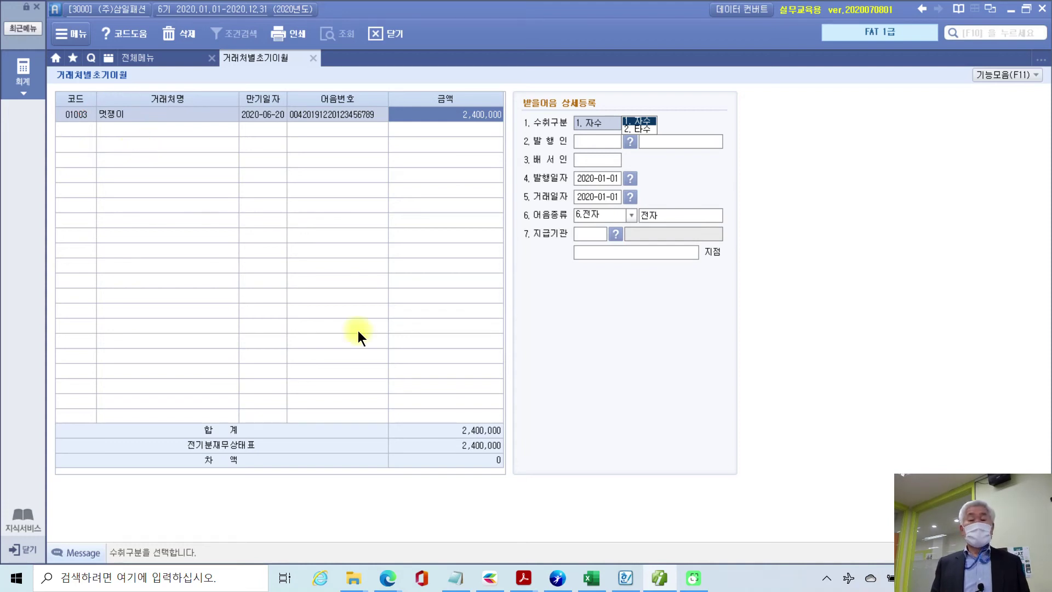
pyautogui.press('Return')
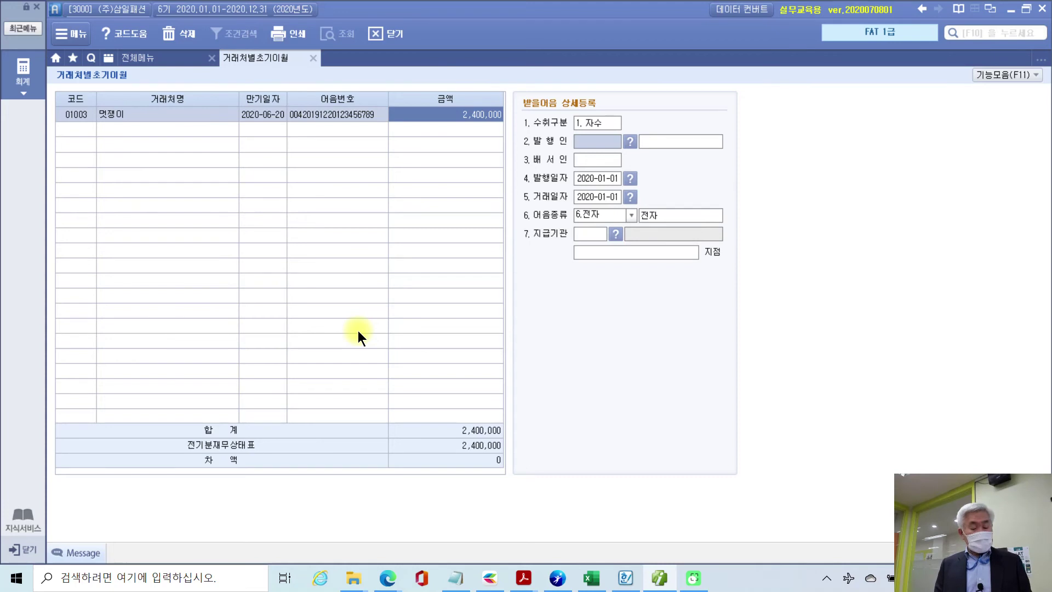
# Look up 멋쟁이 and enter it as the 발행인 of the note
pyautogui.press('F2')
pyautogui.write('멋쟁')
pyautogui.press('Return')
pyautogui.press('Return')
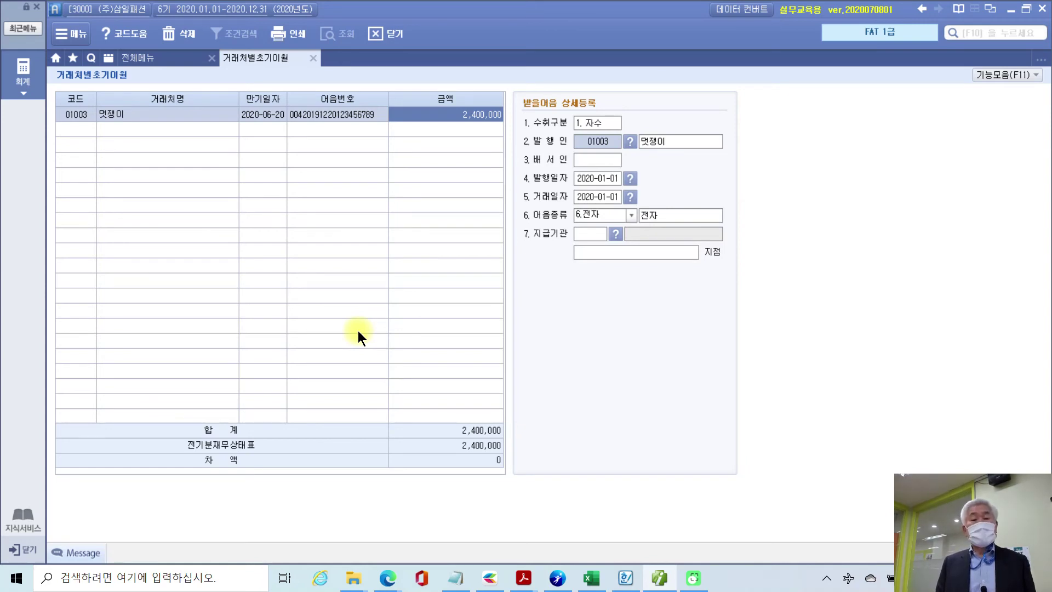
pyautogui.press('Return')
pyautogui.press('Return')
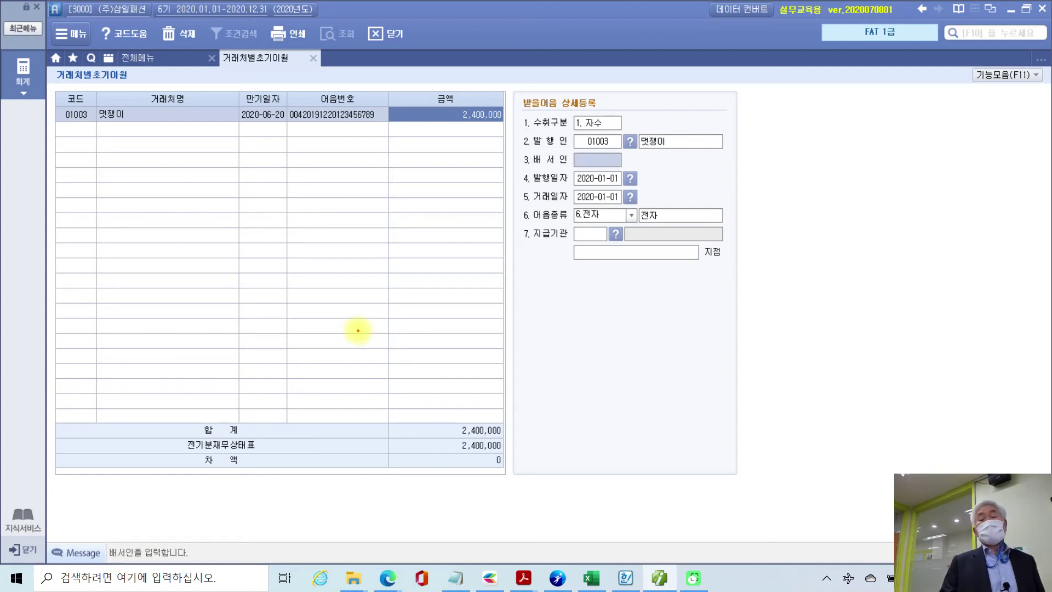
# Circle 자수 and link it to the customer 멋쟁이 in red, clear the ink, and leave 배서인 blank
pyautogui.moveTo(610, 132); pyautogui.dragTo(609, 138)
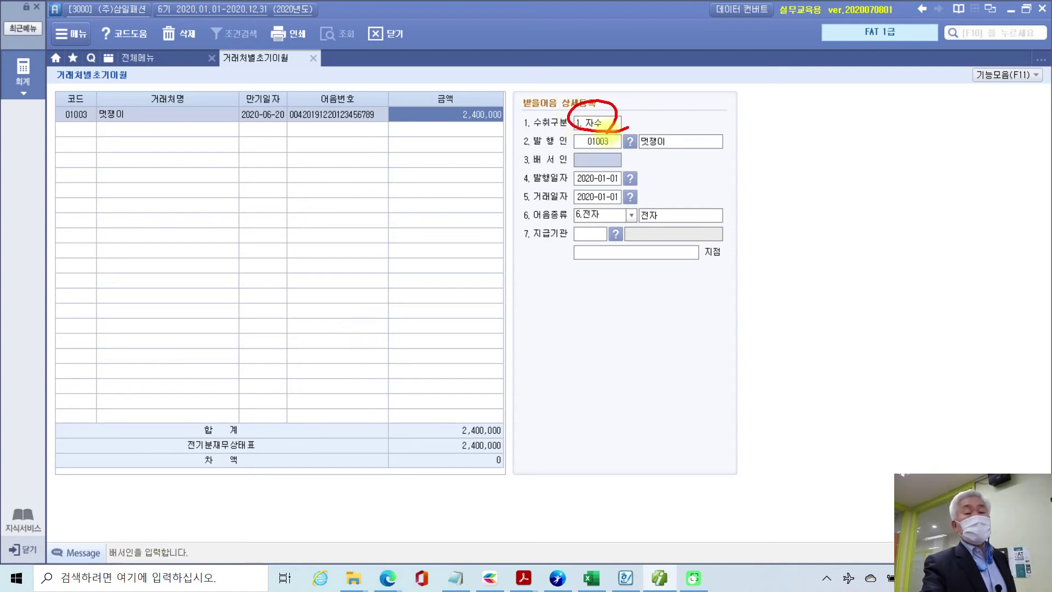
pyautogui.moveTo(144, 116)
pyautogui.mouseDown()
pyautogui.moveTo(99, 128)
pyautogui.moveTo(669, 106)
pyautogui.moveTo(630, 132)
pyautogui.mouseUp()
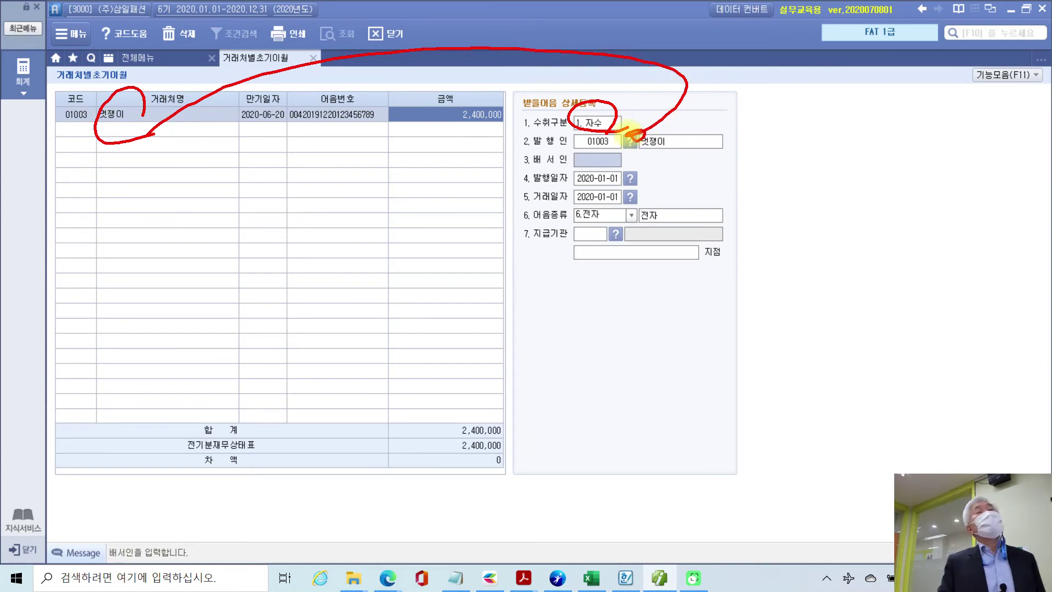
pyautogui.press('Escape')
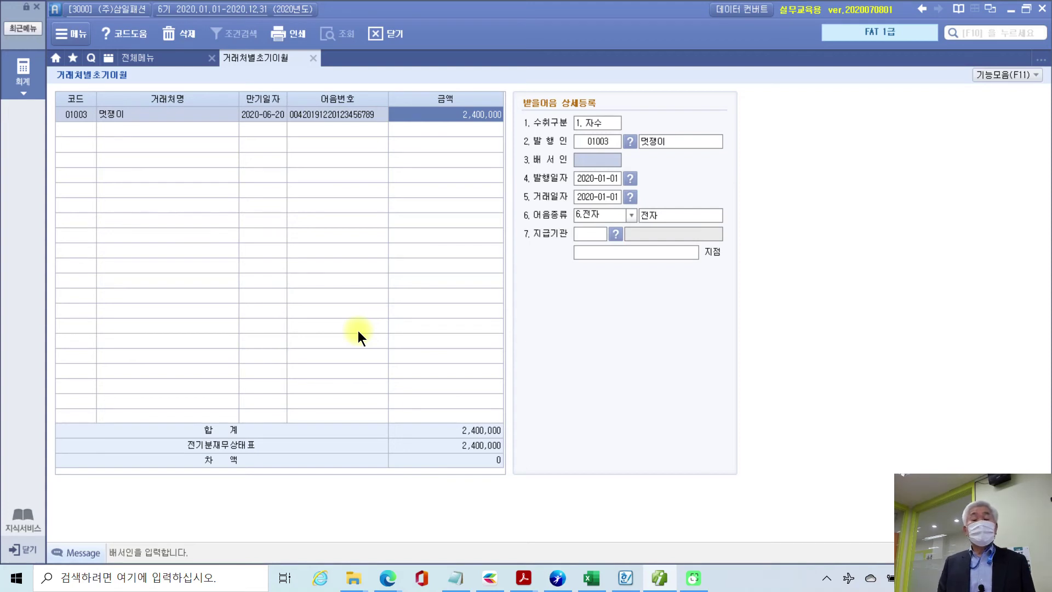
pyautogui.press('Return')
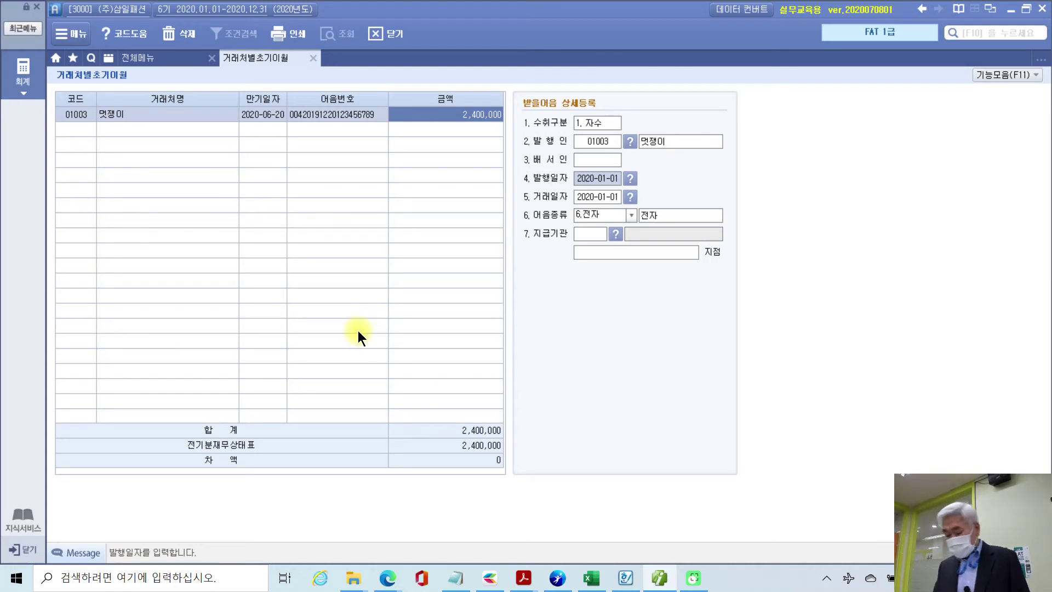
# Set both the 발행일자 and the 거래일자 of the note to 2019-12-20
pyautogui.write('2019-12-20')
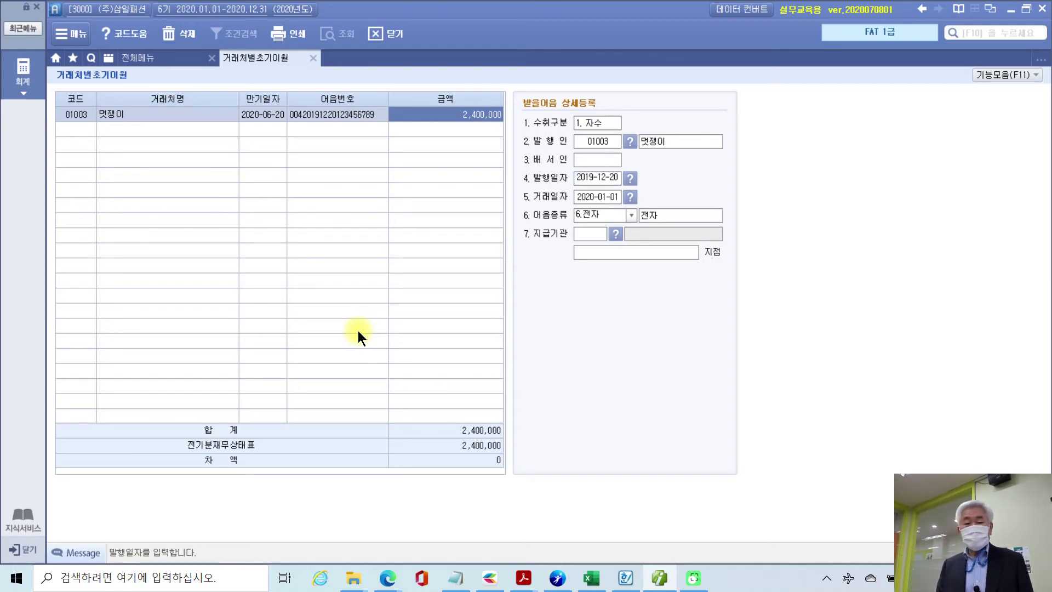
pyautogui.press('Return')
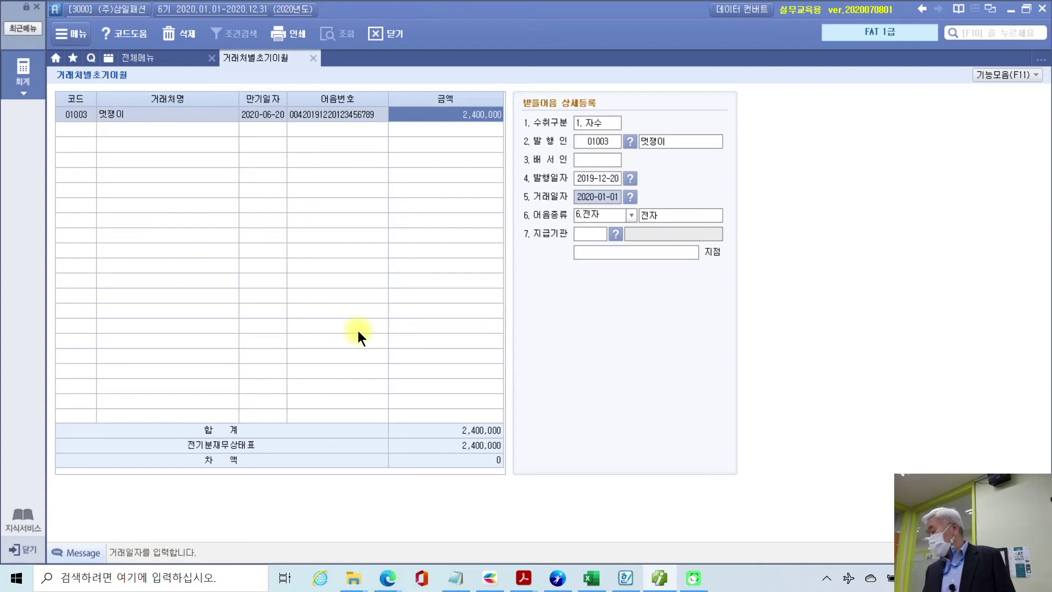
pyautogui.write('20191220')
pyautogui.press('Return')
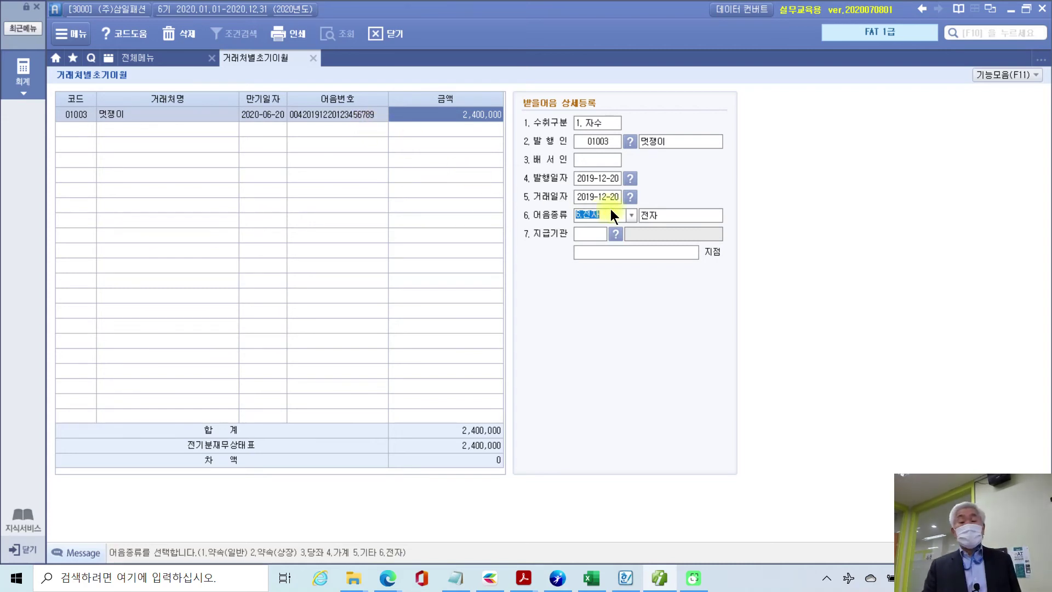
# Show the available 어음종류 options and keep 6.전자 as the note type
pyautogui.click(631, 216)
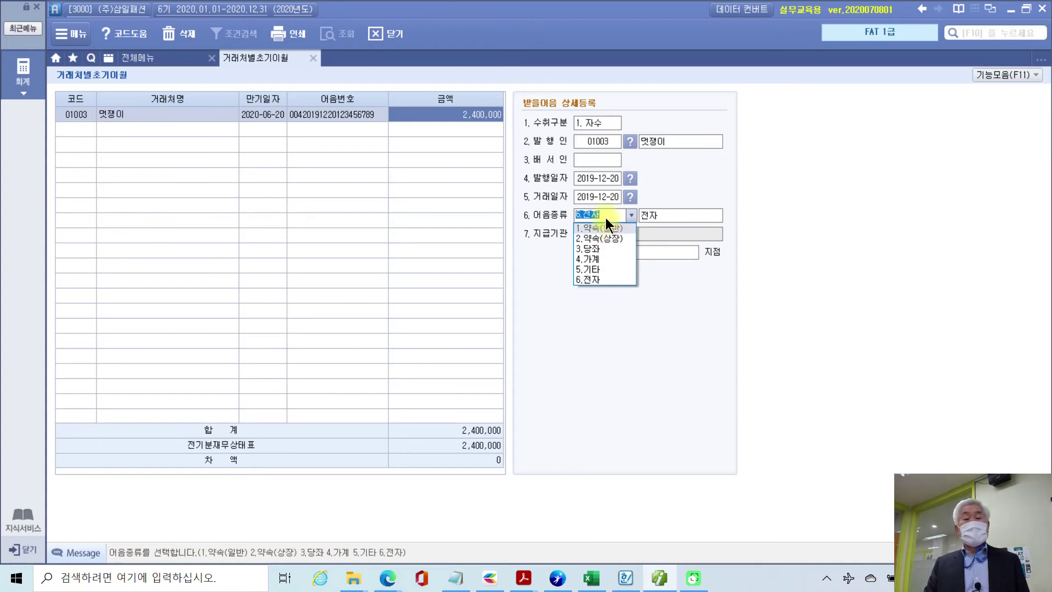
pyautogui.click(606, 217)
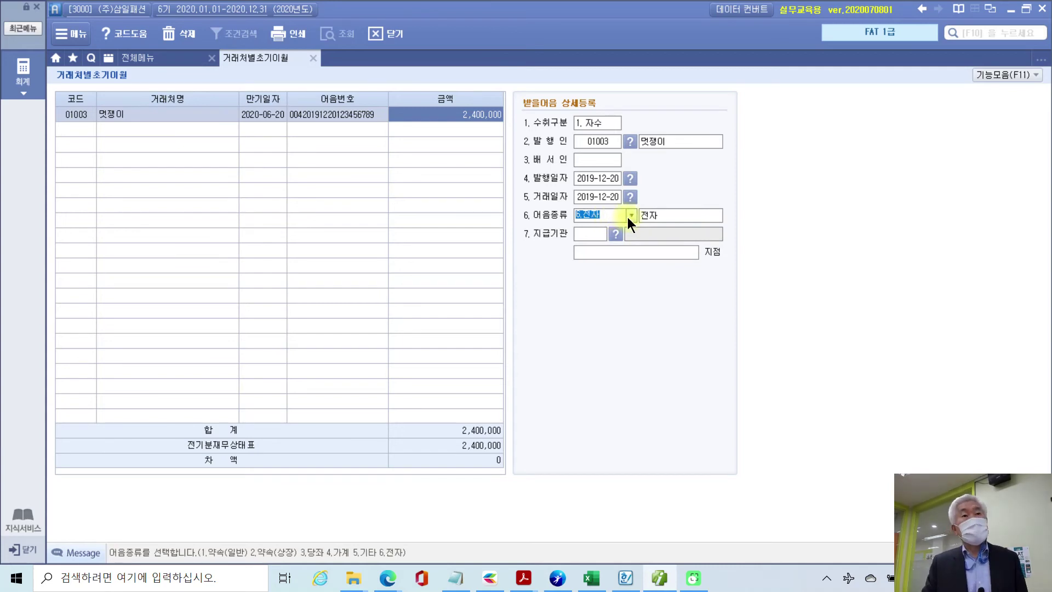
pyautogui.click(597, 238)
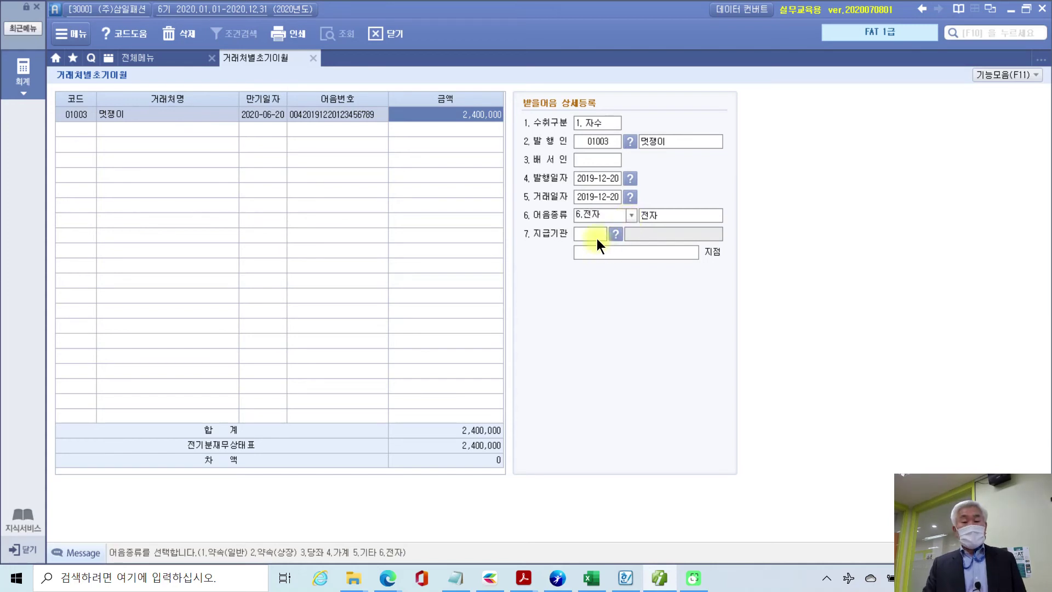
# Set the 지급기관 of 멋쟁이's note to 100 국민은행 with the branch 용산지점
pyautogui.click(596, 237)
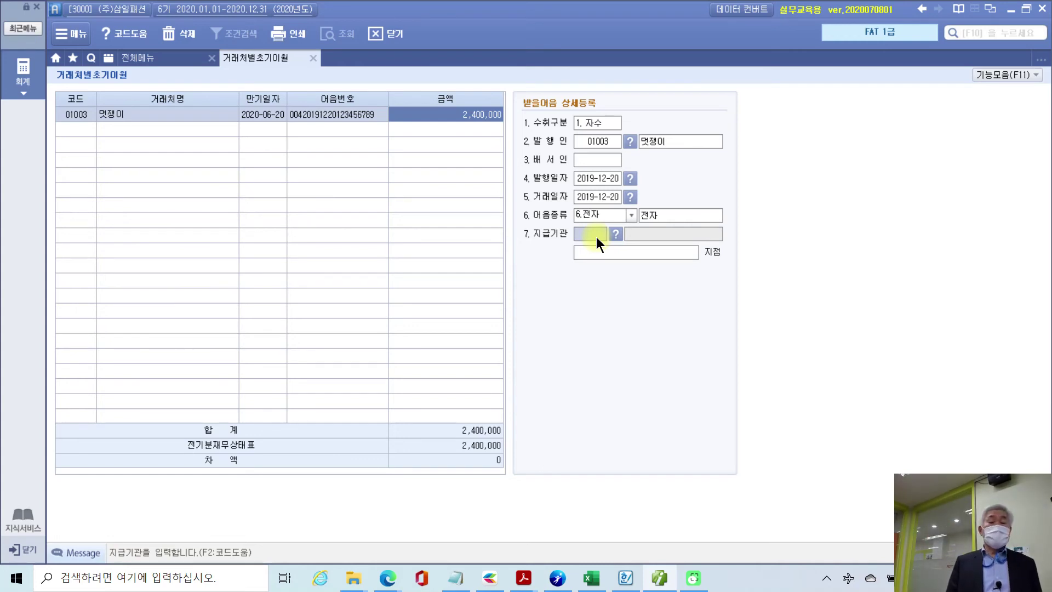
pyautogui.press('F2')
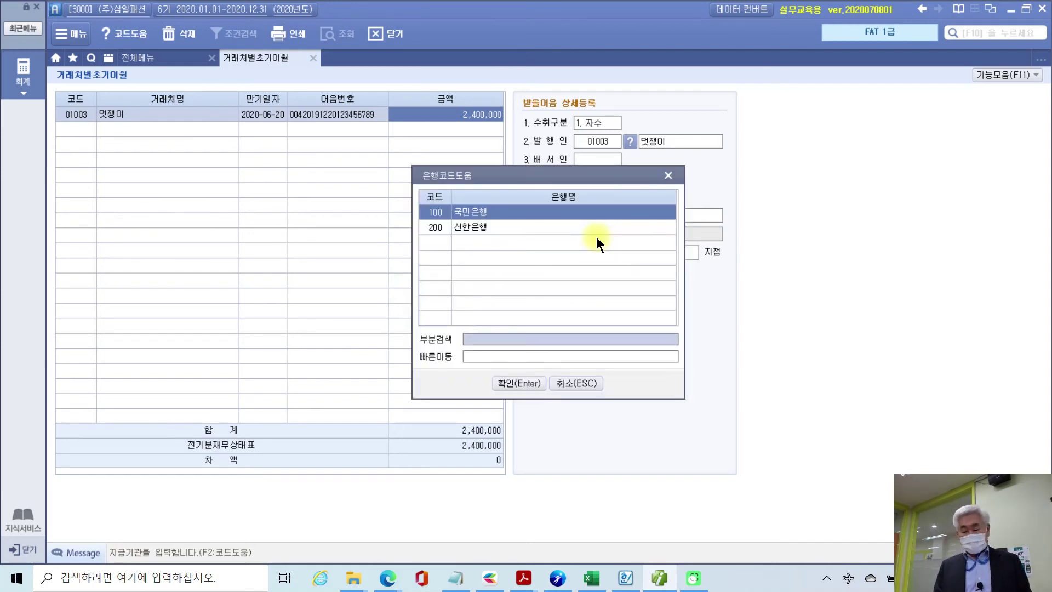
pyautogui.press('Return')
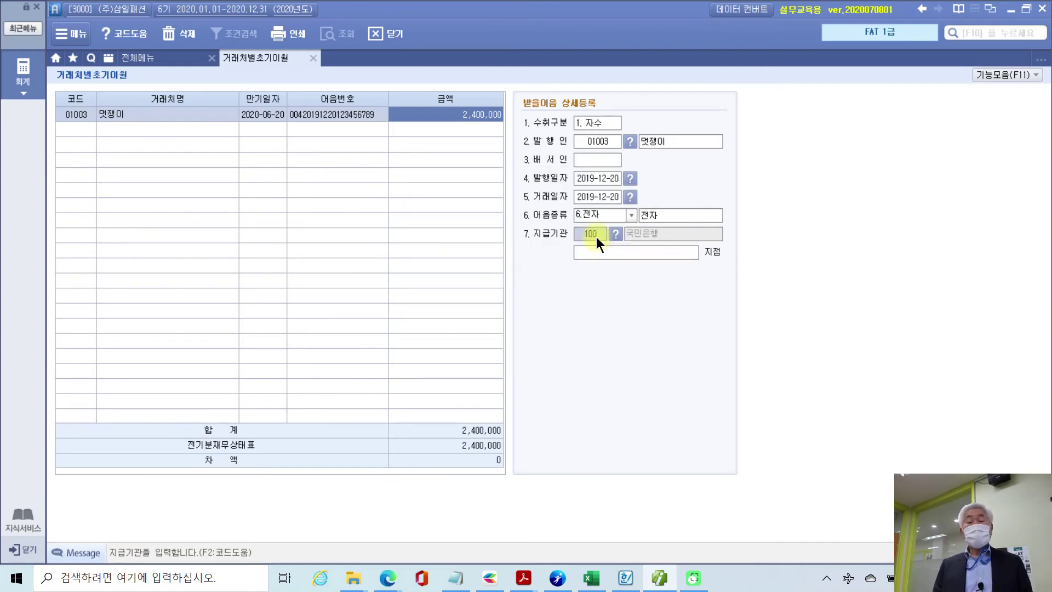
pyautogui.press('Return')
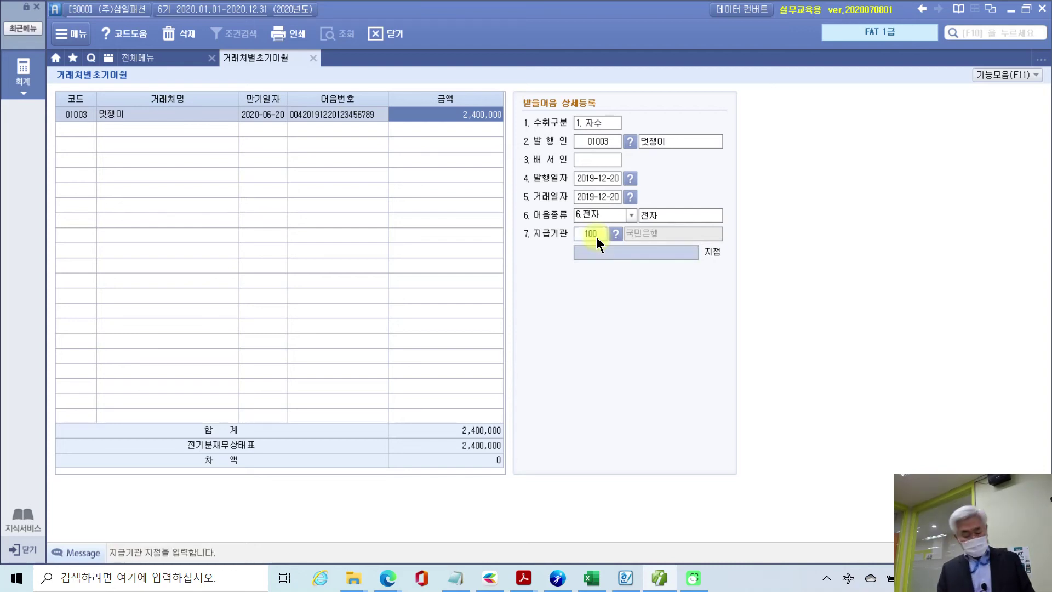
pyautogui.write('ㅇ용사지')
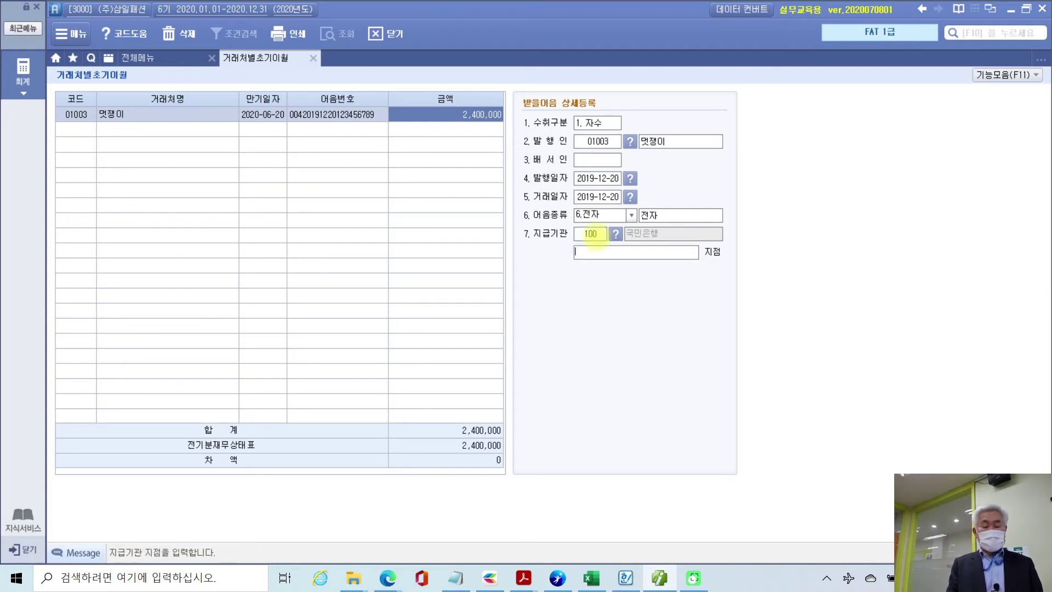
pyautogui.write('ㄴ')
pyautogui.write('점')
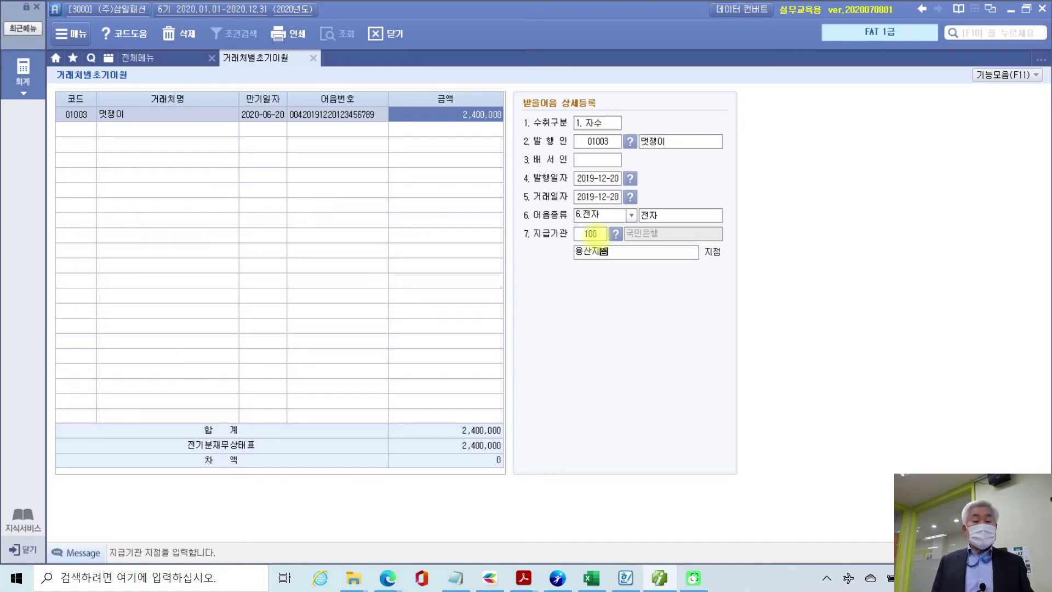
pyautogui.press('Return')
# Circle the 차액 amount and mark the empty 코드 rows in red, and clear the ink
pyautogui.click(596, 236)
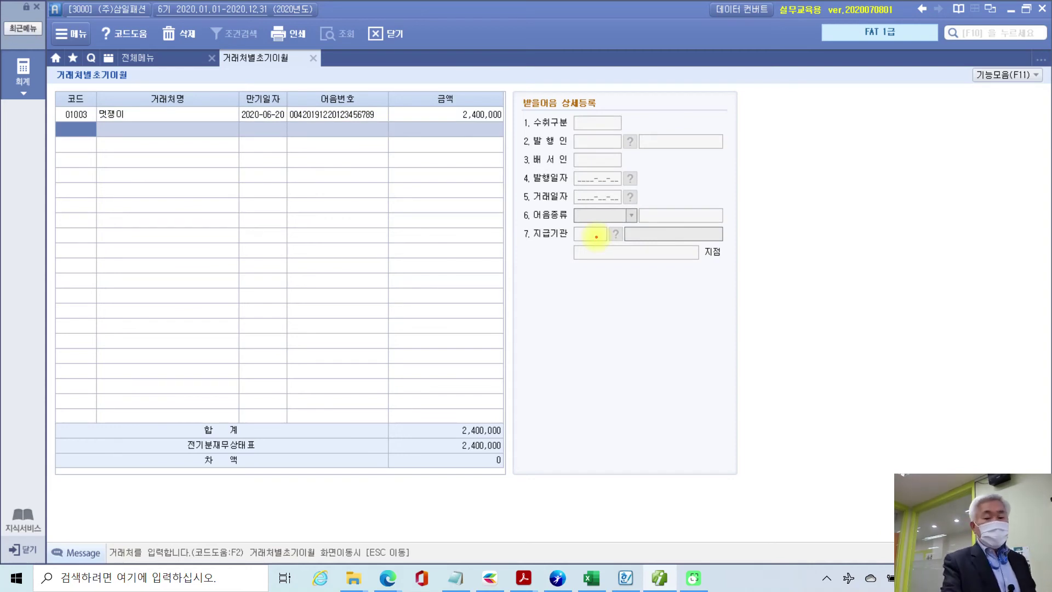
pyautogui.moveTo(514, 470)
pyautogui.mouseDown()
pyautogui.moveTo(482, 476)
pyautogui.moveTo(485, 489)
pyautogui.mouseUp()
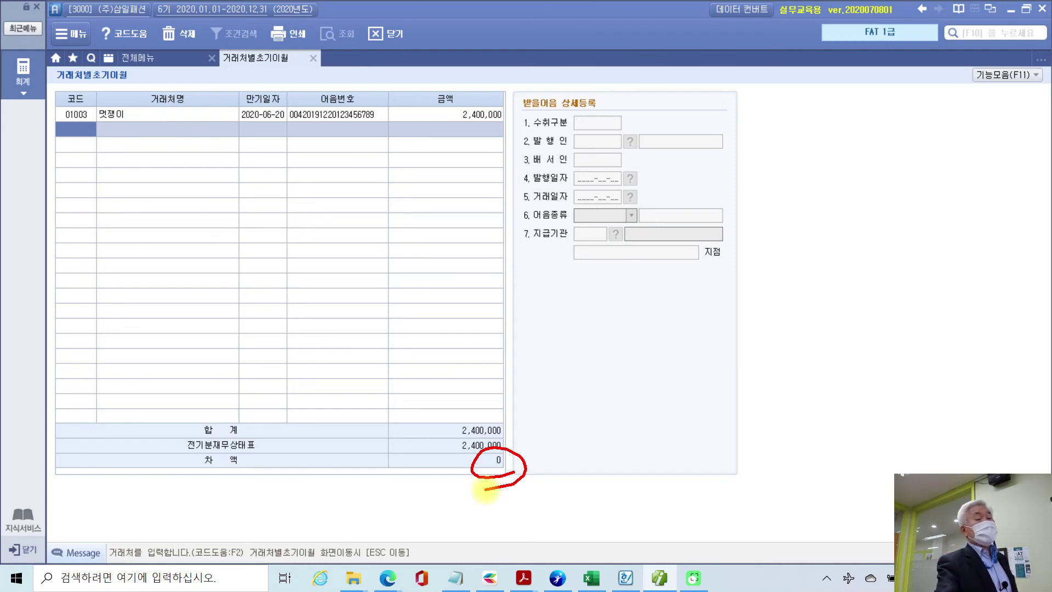
pyautogui.moveTo(80, 132); pyautogui.dragTo(70, 164)
pyautogui.moveTo(83, 218); pyautogui.dragTo(89, 230)
pyautogui.moveTo(491, 463); pyautogui.dragTo(521, 496)
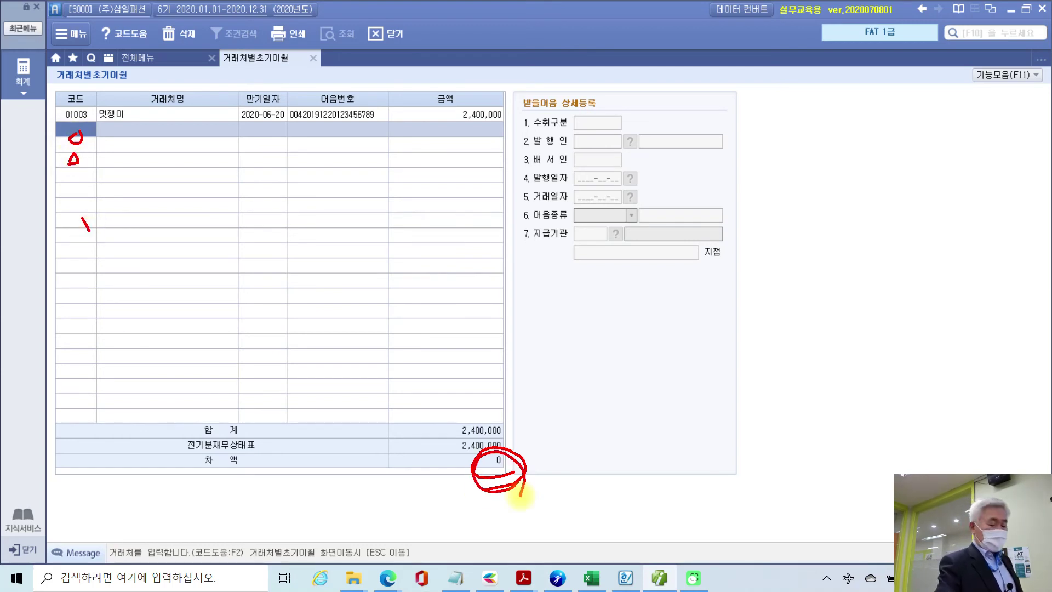
pyautogui.press('Escape')
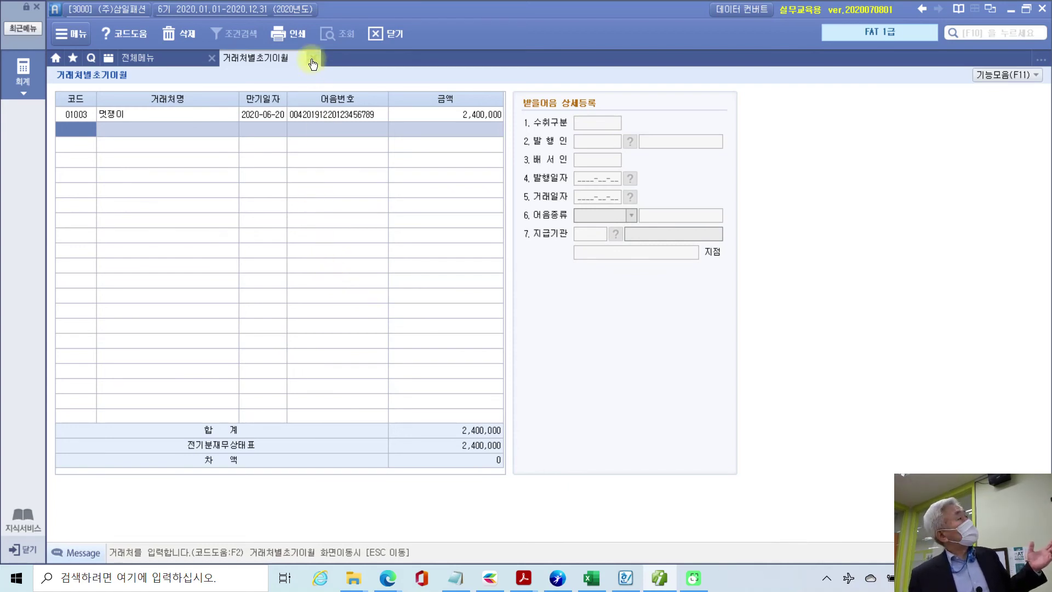
# Return to the account list and review the accounts from 111 대손충당금 down to 213 감가상각누계액
pyautogui.press('Escape')
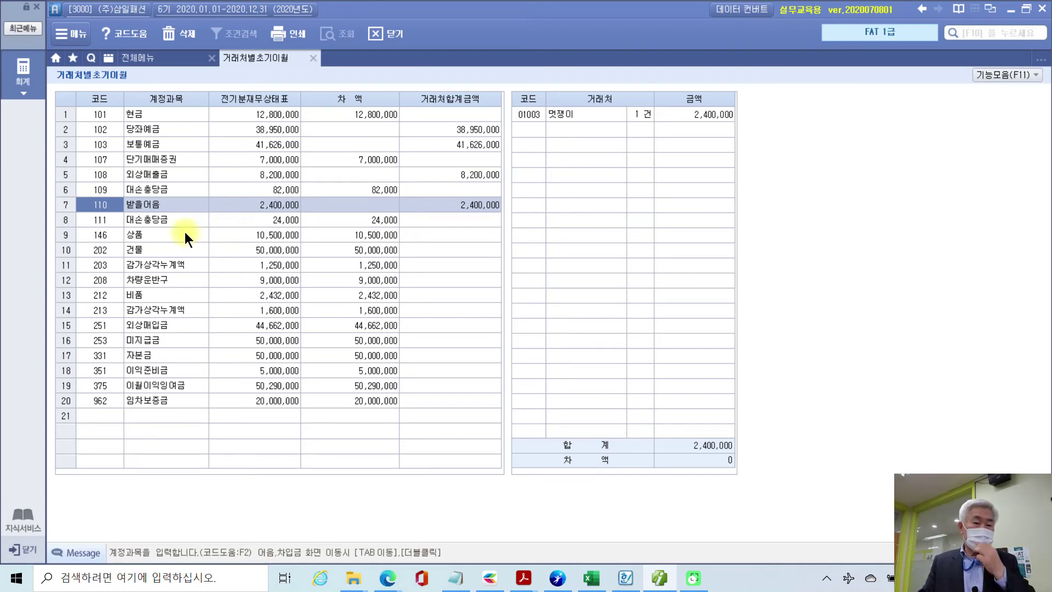
pyautogui.click(158, 222)
pyautogui.click(154, 238)
pyautogui.click(154, 248)
pyautogui.click(156, 265)
pyautogui.click(157, 280)
pyautogui.click(150, 295)
pyautogui.click(152, 310)
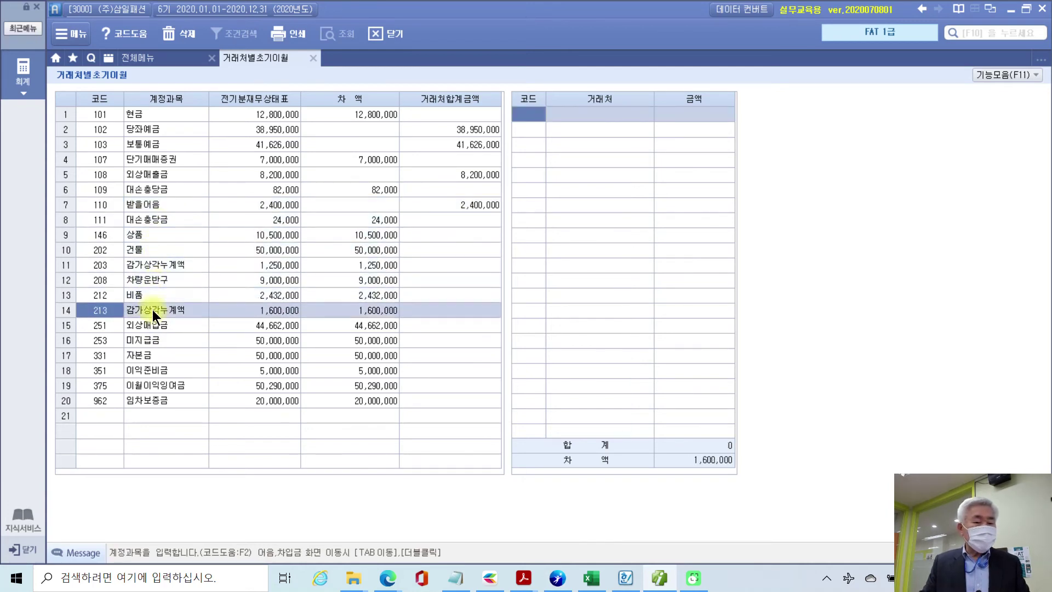
# Enter the customer 멋쟁이 with an opening balance of 4,662,000 under 251 외상매입금
pyautogui.click(158, 323)
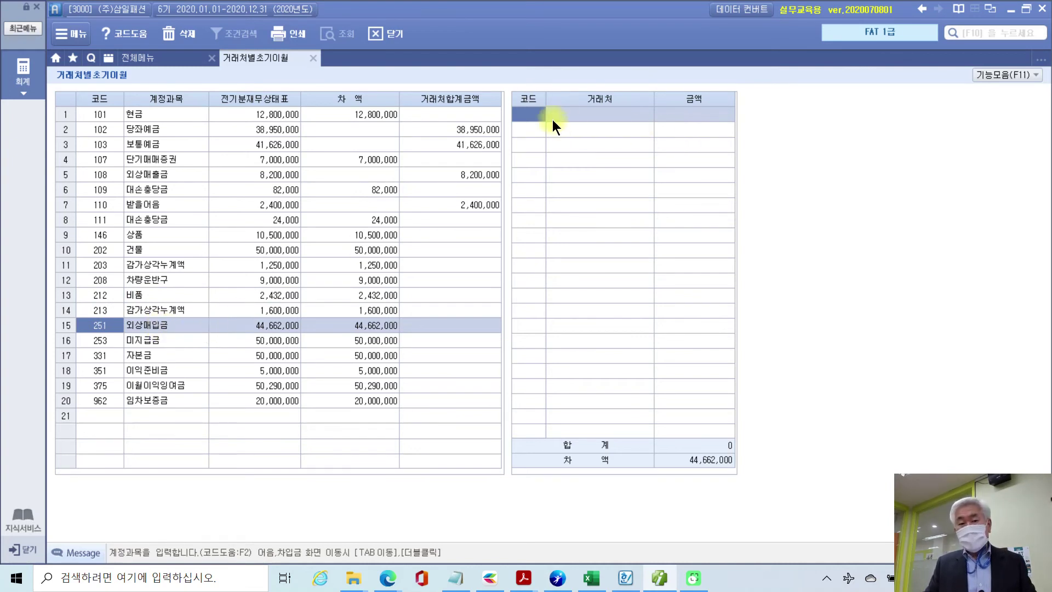
pyautogui.press('F2')
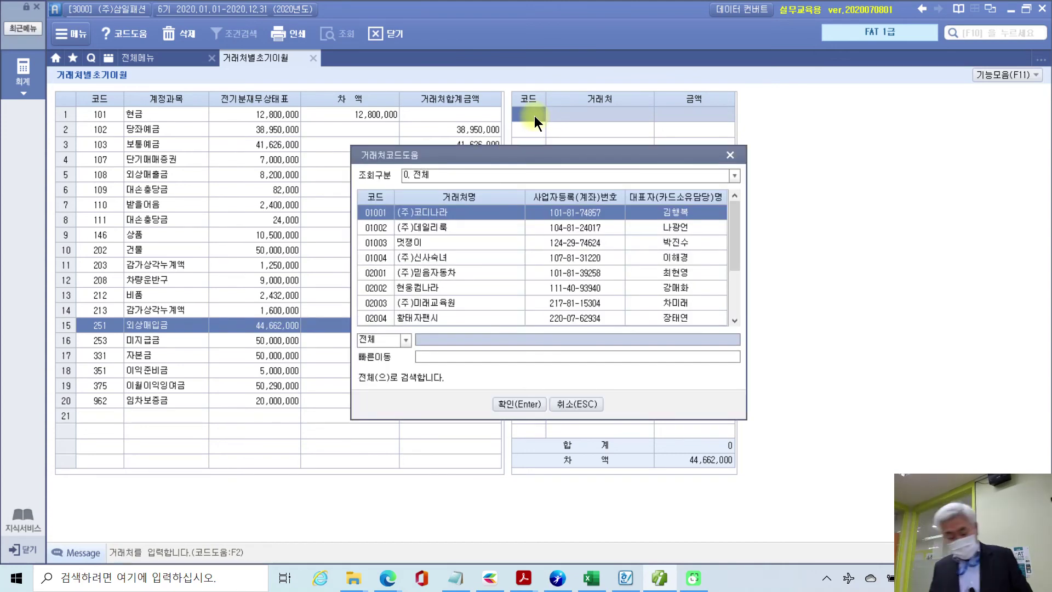
pyautogui.write('멋쟁')
pyautogui.press('Return')
pyautogui.press('Return')
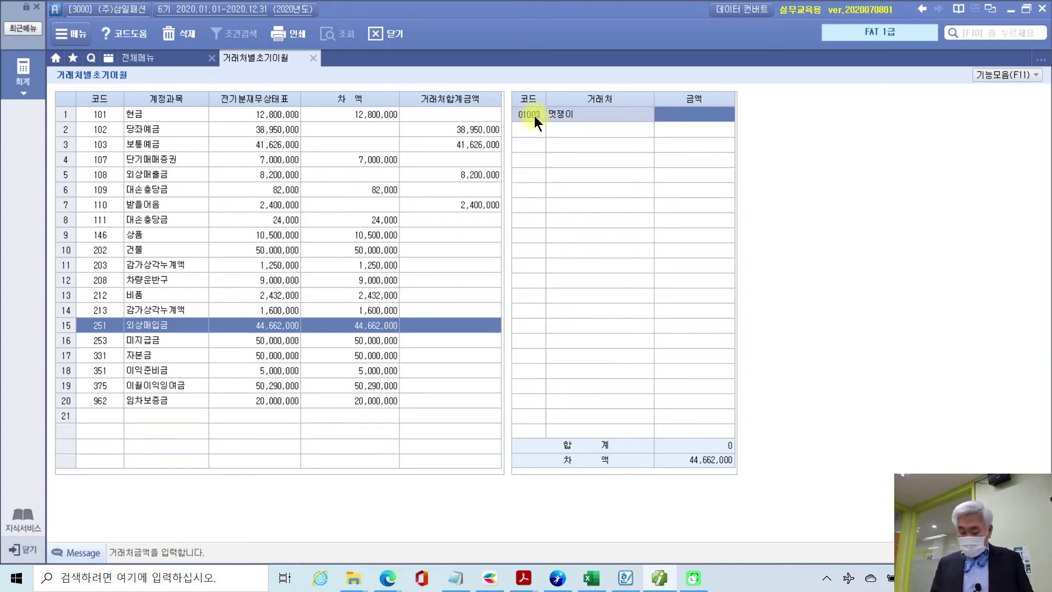
pyautogui.write('4662000')
pyautogui.press('Return')
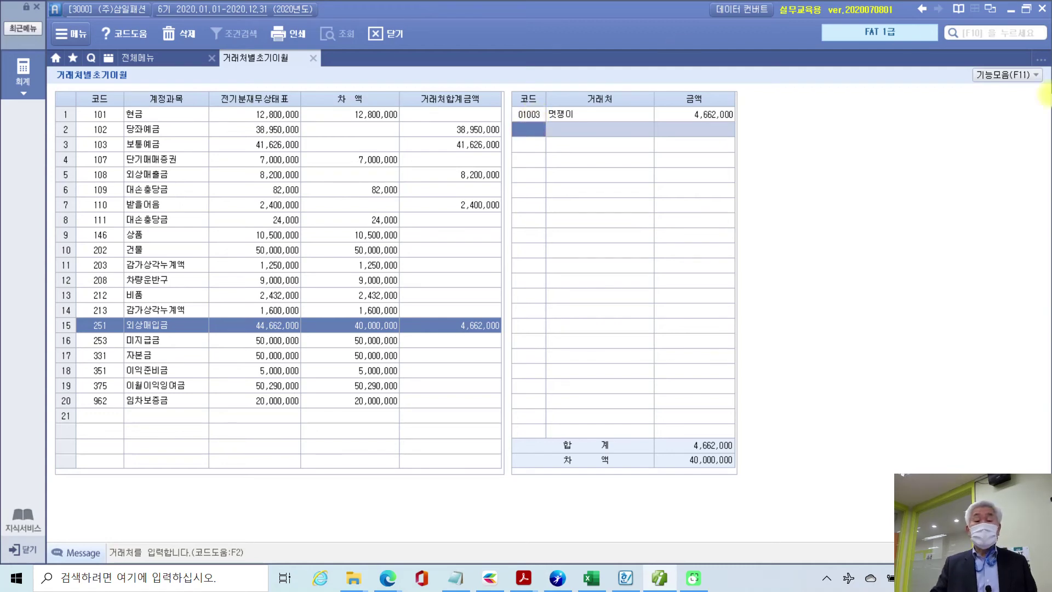
# Add the customer (주)신사숙녀 with an opening balance of 40,000,000 under 외상매입금
pyautogui.press('F2')
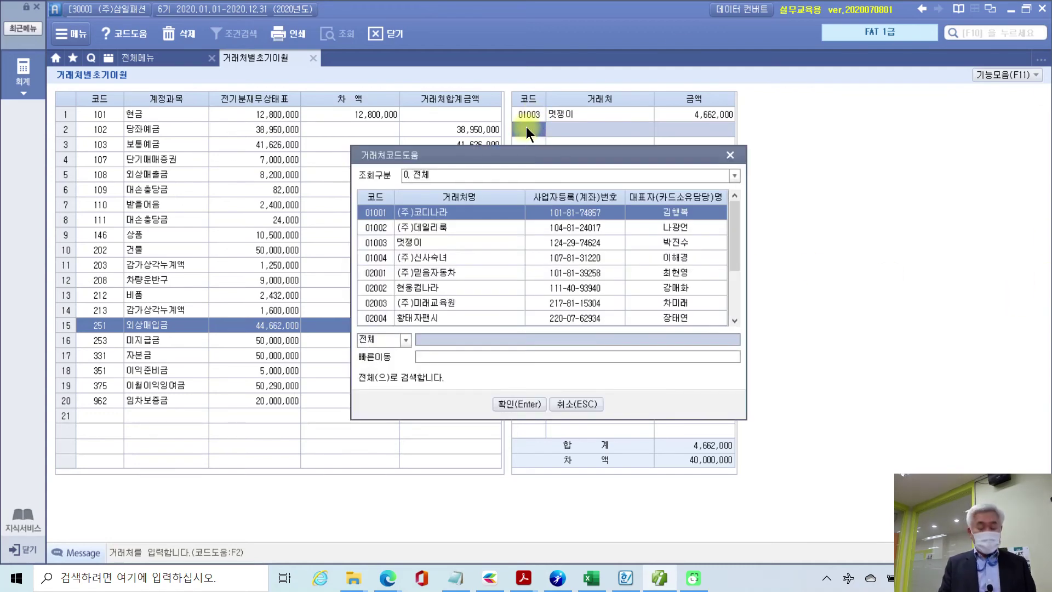
pyautogui.write('신사')
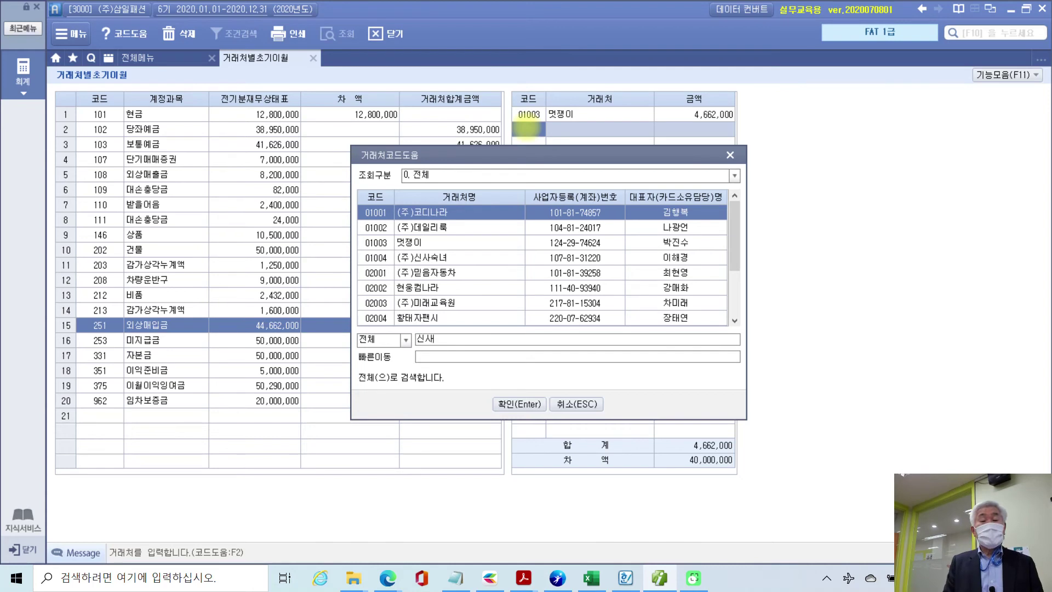
pyautogui.press('Return')
pyautogui.press('Return')
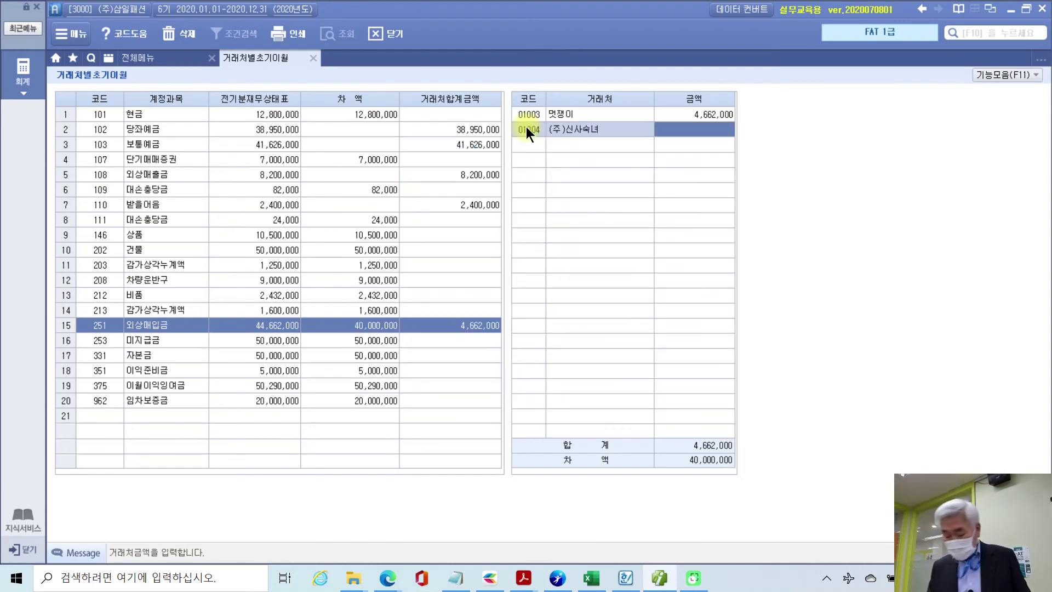
pyautogui.write('40,000,000')
pyautogui.press('Return')
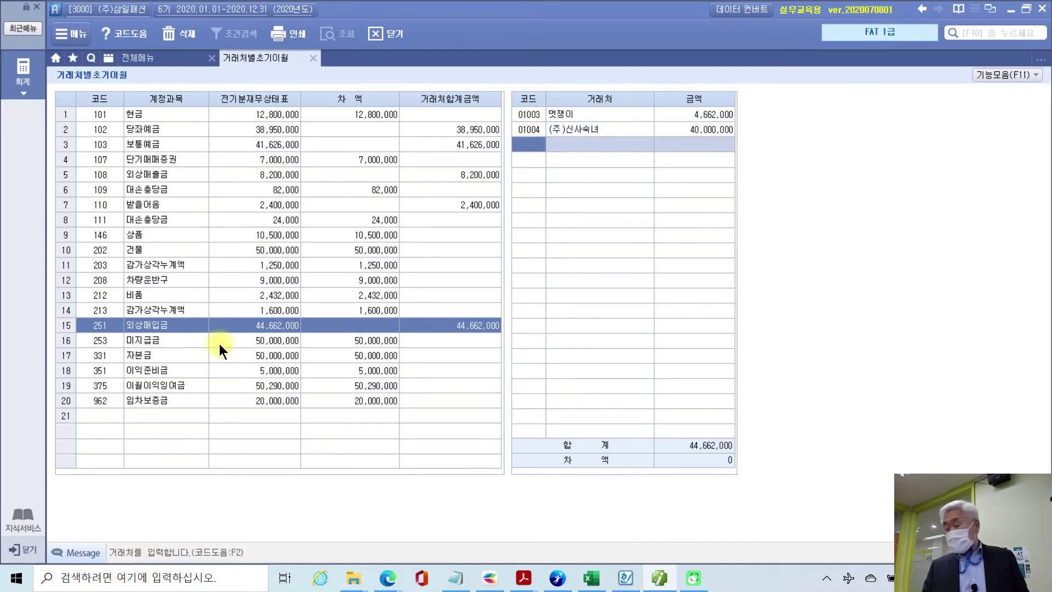
# Enter the customer (주)믿음자동차 with an opening balance of 30,000,000 under 253 미지급금
pyautogui.click(179, 340)
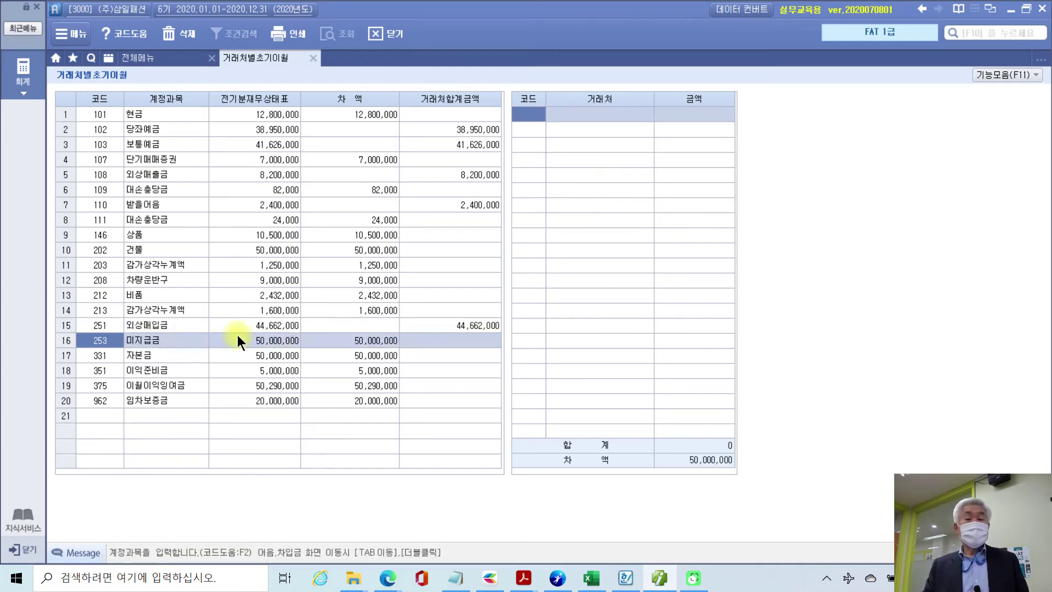
pyautogui.doubleClick(531, 117)
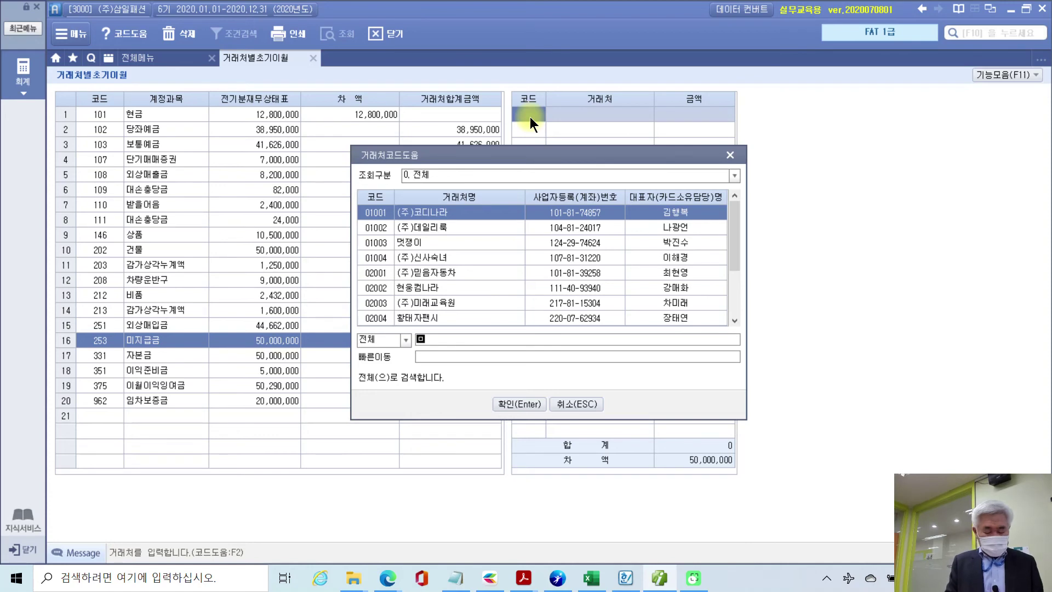
pyautogui.write('02001')
pyautogui.press('Return')
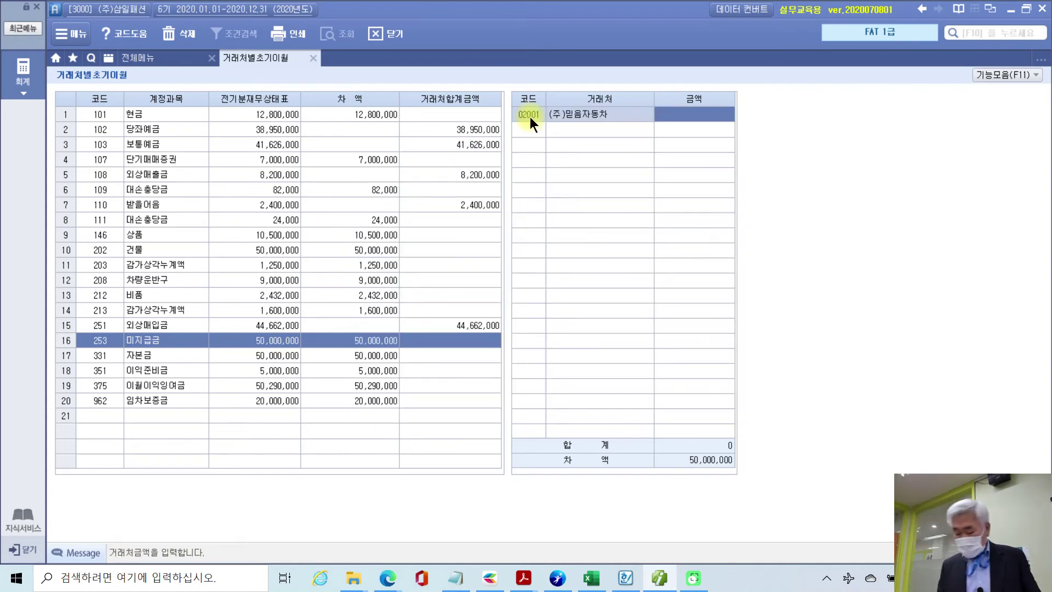
pyautogui.write('30,000,000')
pyautogui.press('Return')
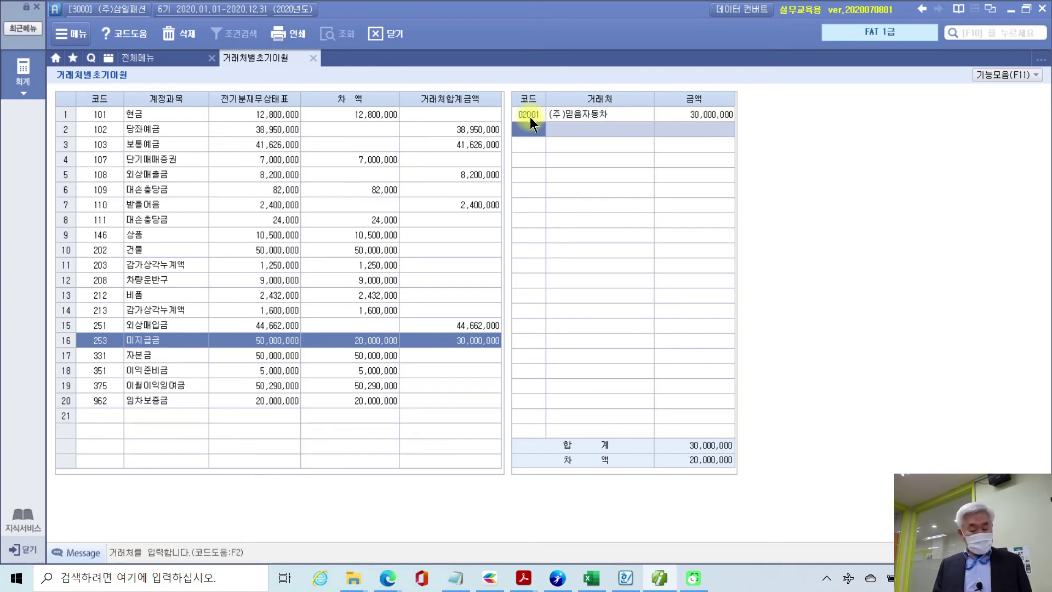
# Add the customer 현웅컴나라 with 20,000,000 under 미지급금 and close 거래처별초기이월
pyautogui.press('F2')
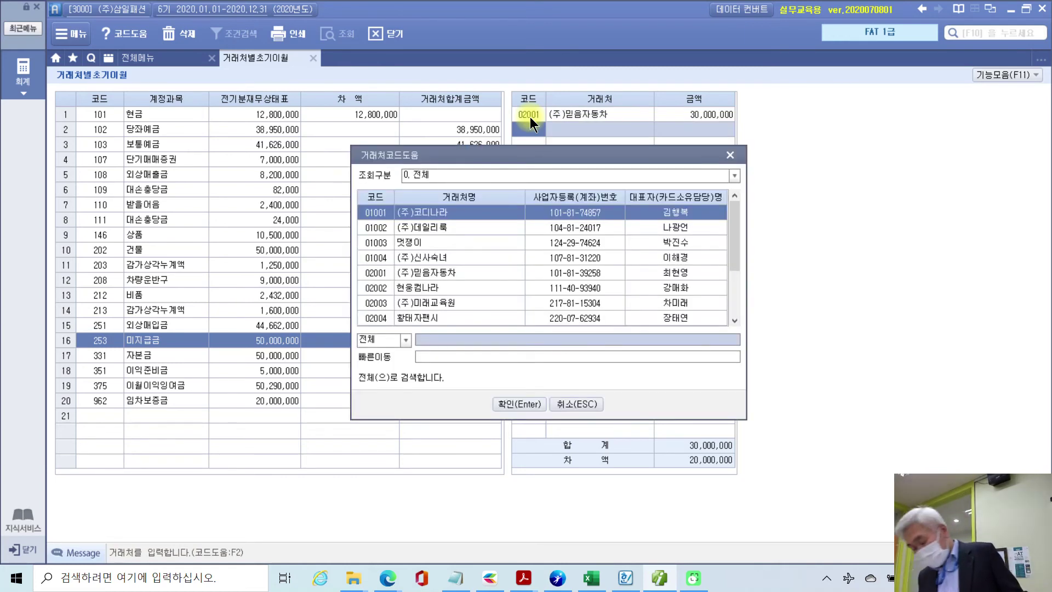
pyautogui.write('현웅')
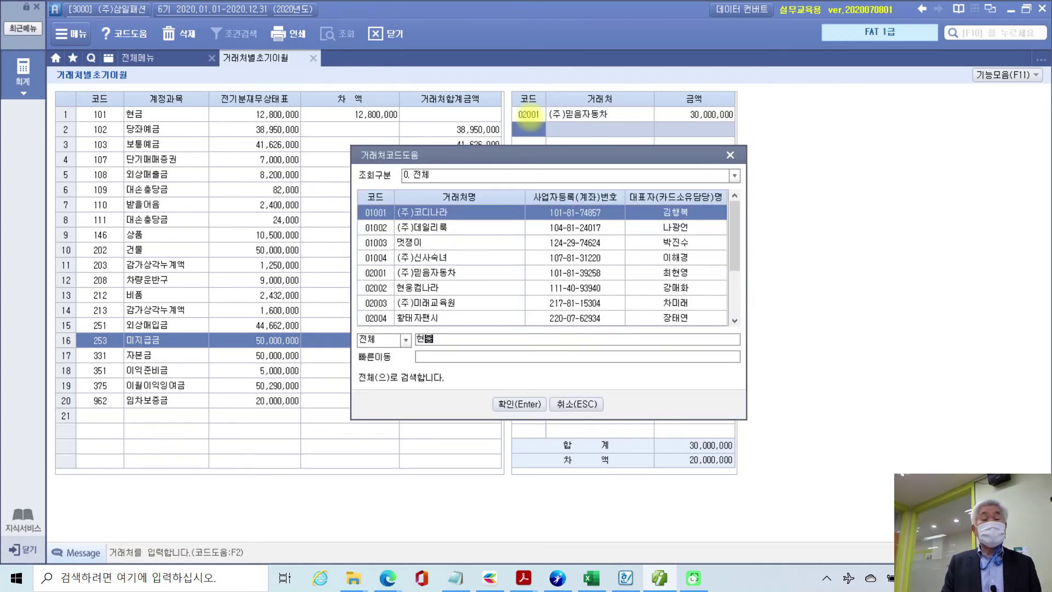
pyautogui.press('Return')
pyautogui.press('Return')
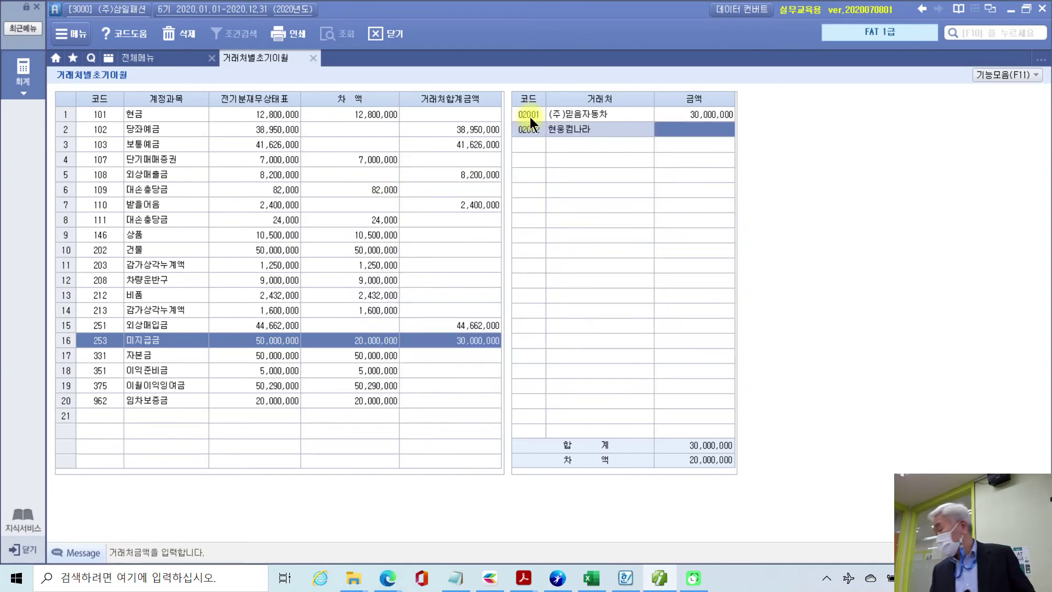
pyautogui.write('20000000')
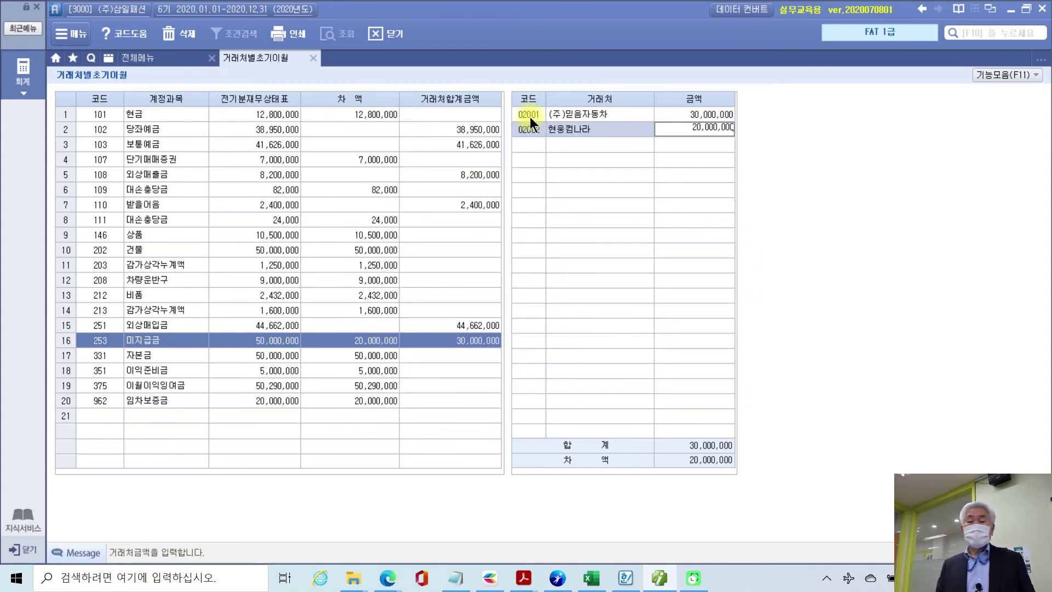
pyautogui.press('Return')
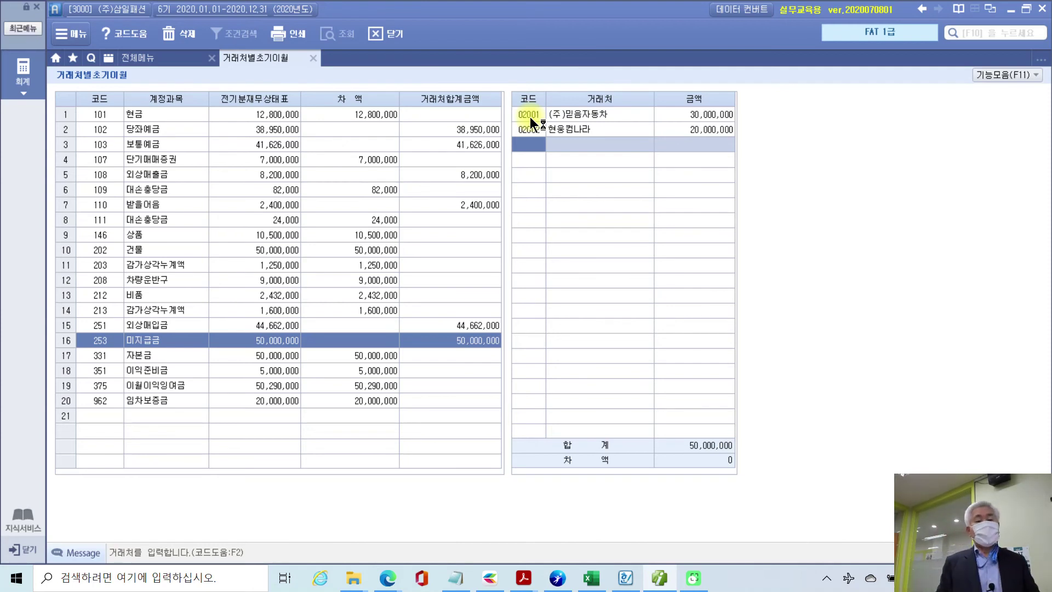
pyautogui.click(314, 59)
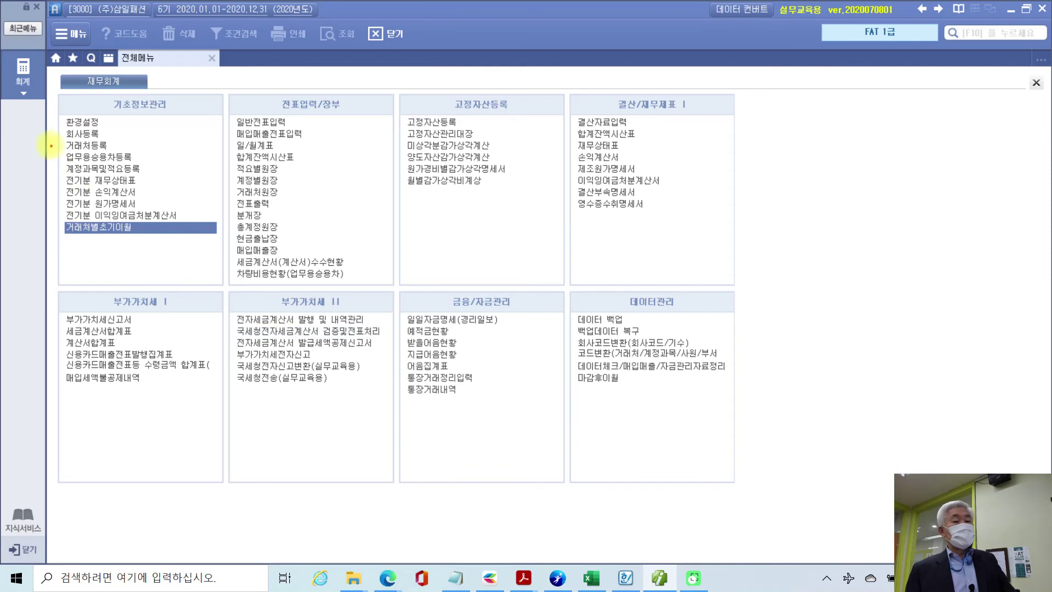
# Box the 기초정보관리 group in red, circle its heading and write "10점" beneath its entries
pyautogui.moveTo(52, 90); pyautogui.dragTo(224, 282)
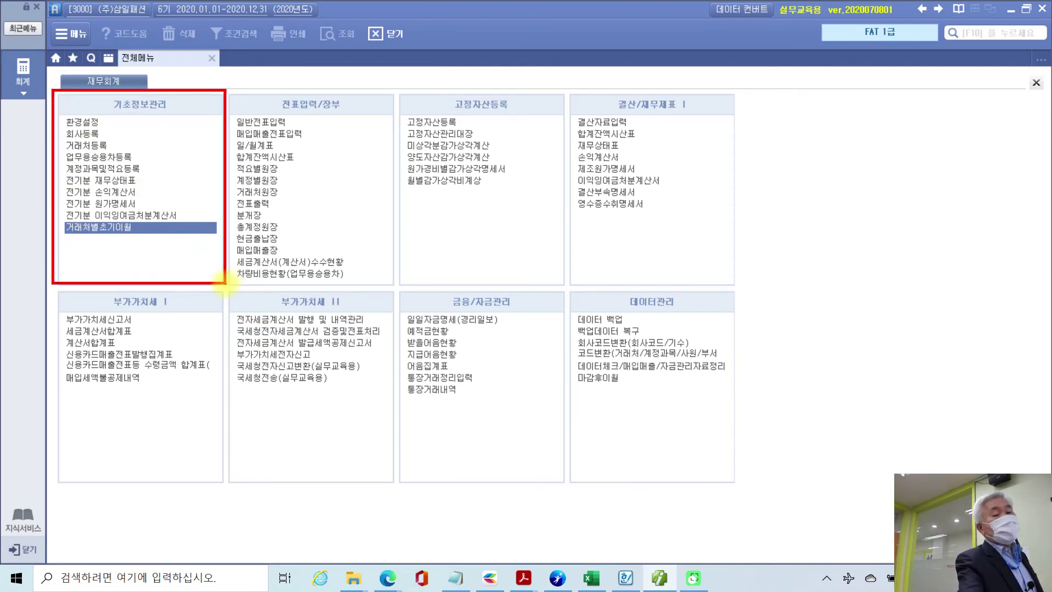
pyautogui.moveTo(175, 108); pyautogui.dragTo(157, 136)
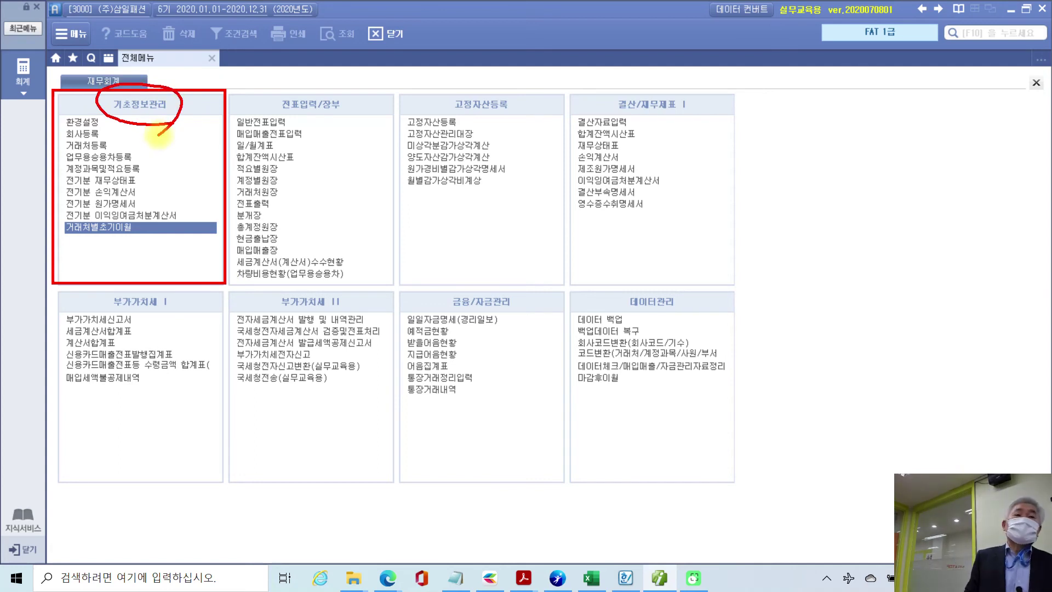
pyautogui.moveTo(104, 248)
pyautogui.mouseDown()
pyautogui.moveTo(84, 270)
pyautogui.moveTo(135, 252)
pyautogui.moveTo(169, 256)
pyautogui.moveTo(209, 226)
pyautogui.moveTo(189, 274)
pyautogui.moveTo(216, 280)
pyautogui.mouseUp()
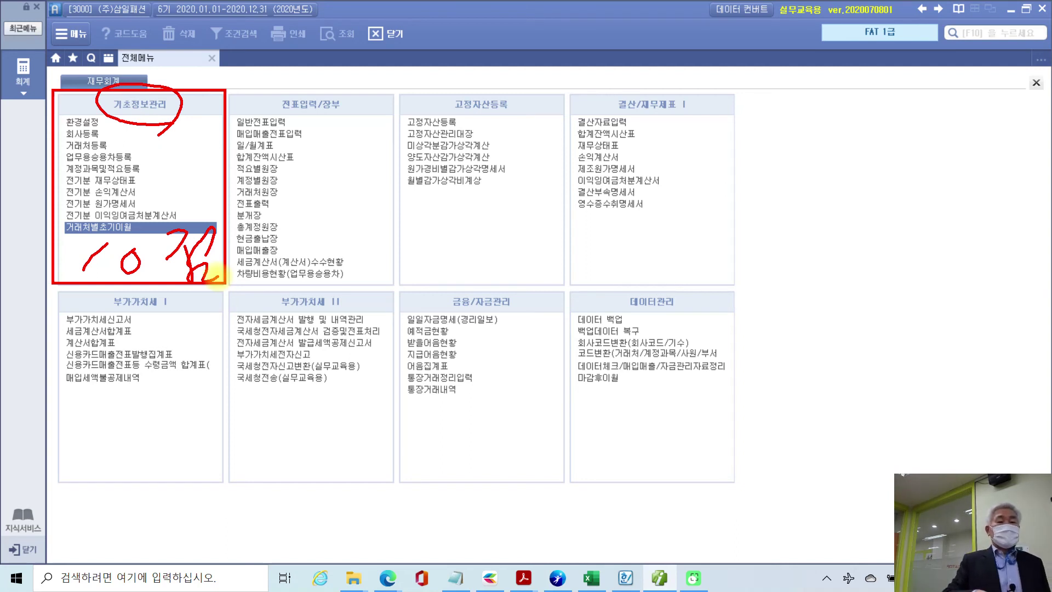
# Encircle all the remaining menu groups in red and write "+ 60점" across them
pyautogui.moveTo(239, 95)
pyautogui.mouseDown()
pyautogui.moveTo(125, 275)
pyautogui.moveTo(599, 435)
pyautogui.moveTo(520, 83)
pyautogui.moveTo(251, 105)
pyautogui.mouseUp()
pyautogui.moveTo(438, 188)
pyautogui.mouseDown()
pyautogui.moveTo(429, 263)
pyautogui.moveTo(408, 243)
pyautogui.mouseUp()
pyautogui.moveTo(463, 230)
pyautogui.mouseDown()
pyautogui.moveTo(470, 241)
pyautogui.moveTo(461, 229)
pyautogui.mouseUp()
pyautogui.moveTo(496, 219)
pyautogui.mouseDown()
pyautogui.moveTo(496, 230)
pyautogui.moveTo(526, 241)
pyautogui.mouseUp()
pyautogui.moveTo(526, 224); pyautogui.dragTo(550, 261)
pyautogui.moveTo(527, 267); pyautogui.dragTo(572, 280)
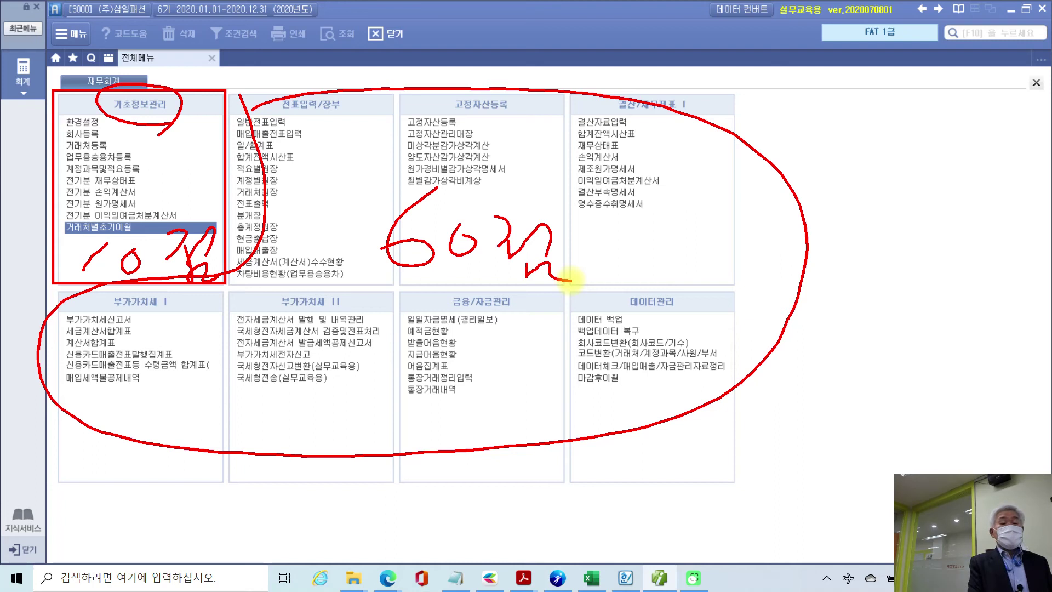
pyautogui.moveTo(299, 241); pyautogui.dragTo(344, 234)
pyautogui.moveTo(315, 211); pyautogui.dragTo(313, 253)
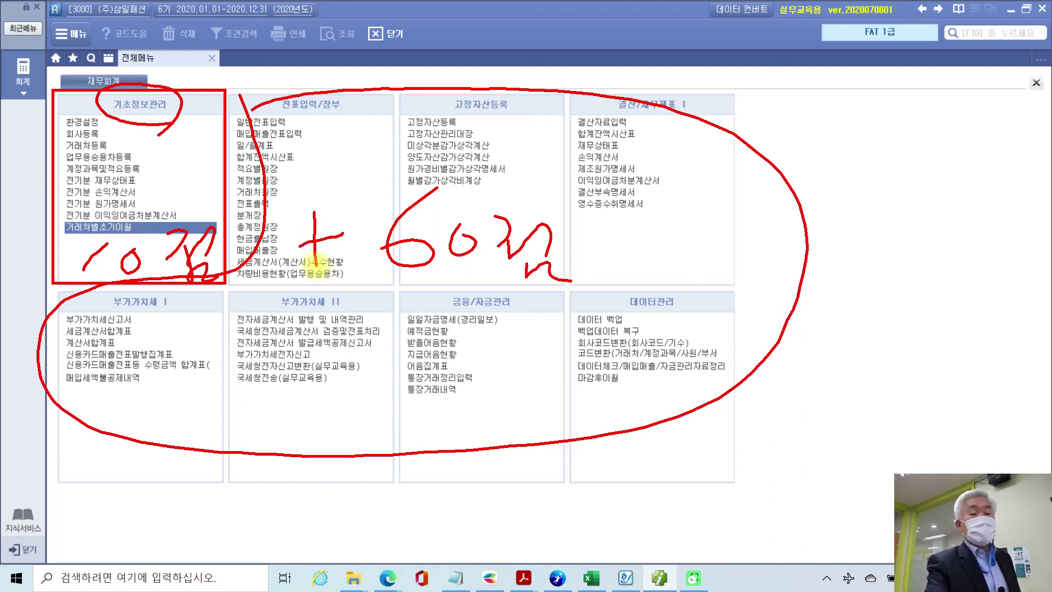
# Write "= 70점" in red after the sum, add "30점" beneath it, rule a line and write the total "100점"
pyautogui.moveTo(644, 232); pyautogui.dragTo(682, 230)
pyautogui.moveTo(648, 253)
pyautogui.mouseDown()
pyautogui.moveTo(781, 246)
pyautogui.moveTo(743, 307)
pyautogui.mouseUp()
pyautogui.moveTo(805, 241)
pyautogui.mouseDown()
pyautogui.moveTo(789, 276)
pyautogui.moveTo(819, 233)
pyautogui.moveTo(876, 266)
pyautogui.moveTo(916, 264)
pyautogui.moveTo(887, 296)
pyautogui.moveTo(930, 298)
pyautogui.mouseUp()
pyautogui.moveTo(734, 340)
pyautogui.mouseDown()
pyautogui.moveTo(764, 356)
pyautogui.moveTo(759, 388)
pyautogui.mouseUp()
pyautogui.moveTo(806, 341)
pyautogui.mouseDown()
pyautogui.moveTo(797, 378)
pyautogui.moveTo(805, 343)
pyautogui.mouseUp()
pyautogui.moveTo(874, 335); pyautogui.dragTo(883, 359)
pyautogui.moveTo(908, 366)
pyautogui.mouseDown()
pyautogui.moveTo(929, 346)
pyautogui.moveTo(930, 372)
pyautogui.mouseUp()
pyautogui.moveTo(624, 398)
pyautogui.mouseDown()
pyautogui.moveTo(786, 390)
pyautogui.moveTo(1035, 401)
pyautogui.mouseUp()
pyautogui.moveTo(715, 401); pyautogui.dragTo(696, 435)
pyautogui.moveTo(754, 413)
pyautogui.mouseDown()
pyautogui.moveTo(747, 426)
pyautogui.moveTo(806, 430)
pyautogui.moveTo(947, 418)
pyautogui.moveTo(929, 435)
pyautogui.moveTo(941, 447)
pyautogui.mouseUp()
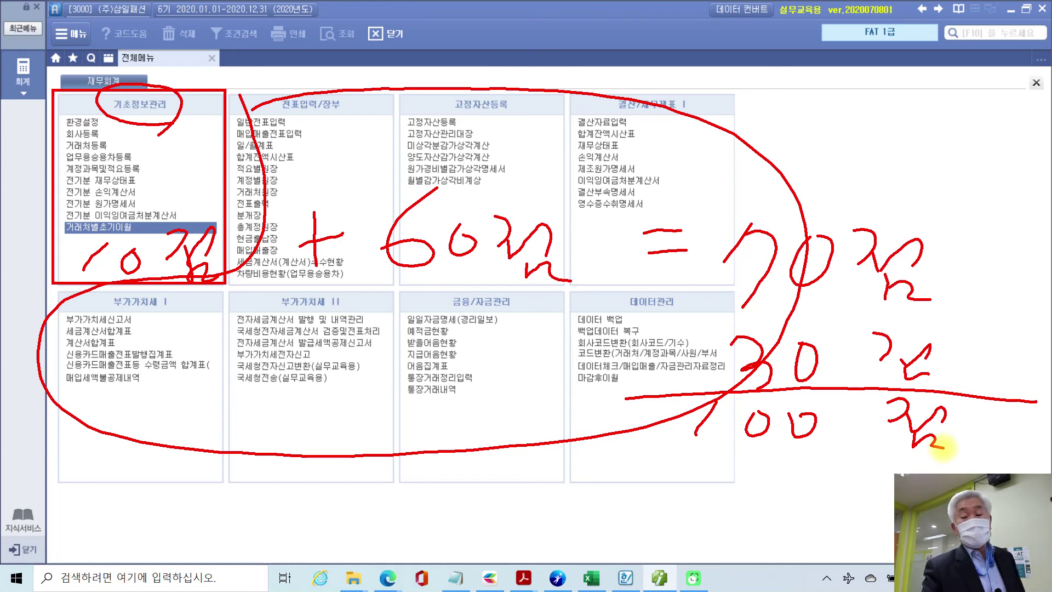
# Write "71점" in red below the sum, circle it, and clear all the annotations
pyautogui.moveTo(550, 468)
pyautogui.mouseDown()
pyautogui.moveTo(573, 442)
pyautogui.moveTo(592, 460)
pyautogui.moveTo(550, 495)
pyautogui.mouseUp()
pyautogui.moveTo(634, 457)
pyautogui.mouseDown()
pyautogui.moveTo(605, 493)
pyautogui.moveTo(682, 486)
pyautogui.moveTo(682, 509)
pyautogui.moveTo(617, 526)
pyautogui.moveTo(705, 463)
pyautogui.moveTo(682, 535)
pyautogui.mouseUp()
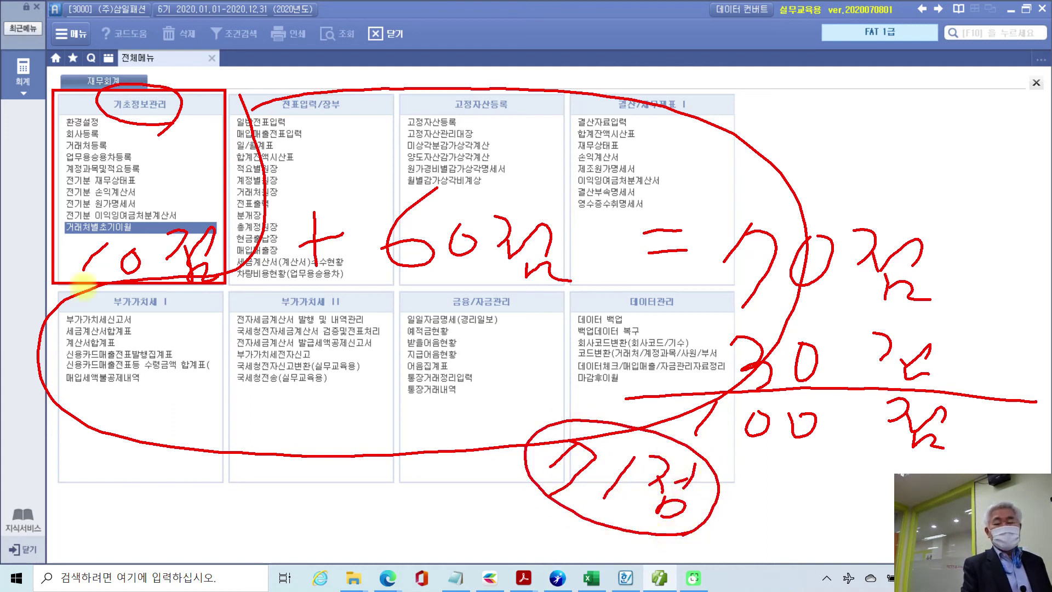
pyautogui.press('Escape')
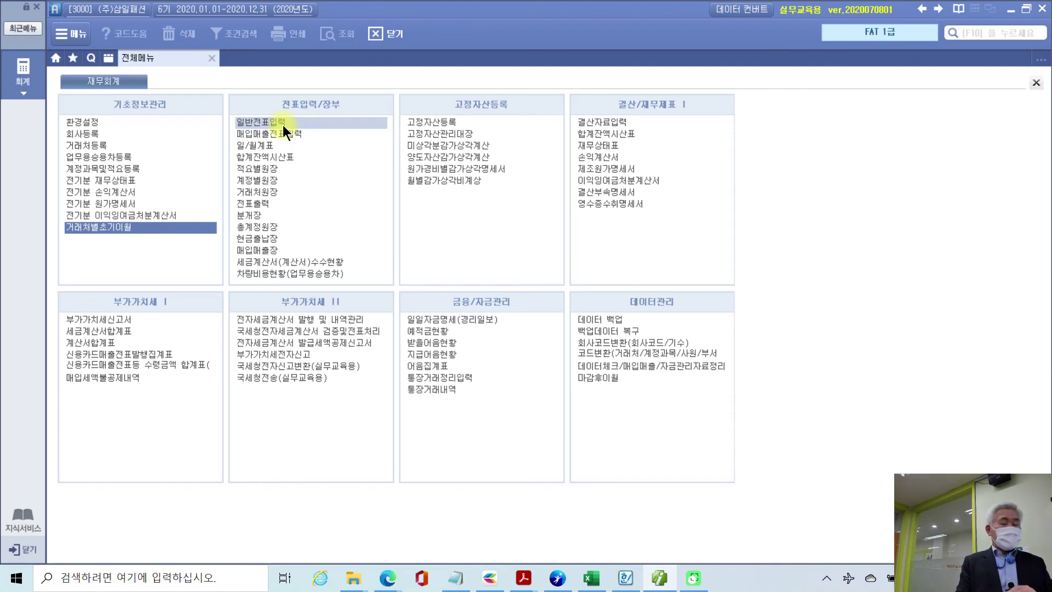
# Write the scores "65" and "68" in red, one above the other, over the 결산/재무제표 I and 데이터관리 groups
pyautogui.click(284, 123)
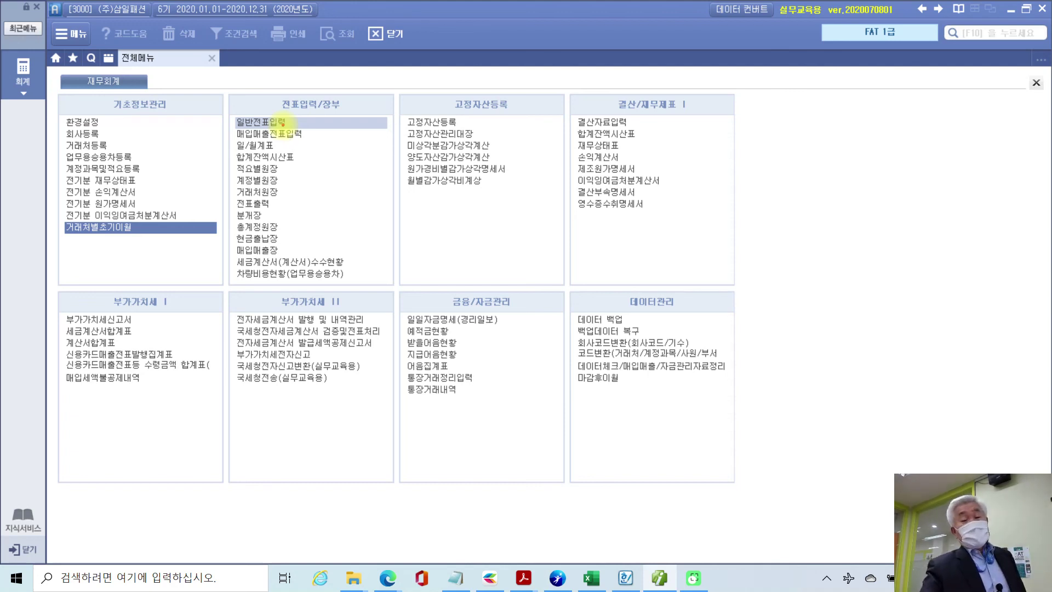
pyautogui.moveTo(757, 160)
pyautogui.mouseDown()
pyautogui.moveTo(717, 243)
pyautogui.moveTo(713, 222)
pyautogui.mouseUp()
pyautogui.moveTo(795, 169); pyautogui.dragTo(776, 251)
pyautogui.moveTo(787, 199); pyautogui.dragTo(826, 195)
pyautogui.moveTo(739, 274)
pyautogui.mouseDown()
pyautogui.moveTo(711, 334)
pyautogui.moveTo(707, 317)
pyautogui.mouseUp()
pyautogui.moveTo(788, 305)
pyautogui.mouseDown()
pyautogui.moveTo(765, 331)
pyautogui.moveTo(786, 290)
pyautogui.mouseUp()
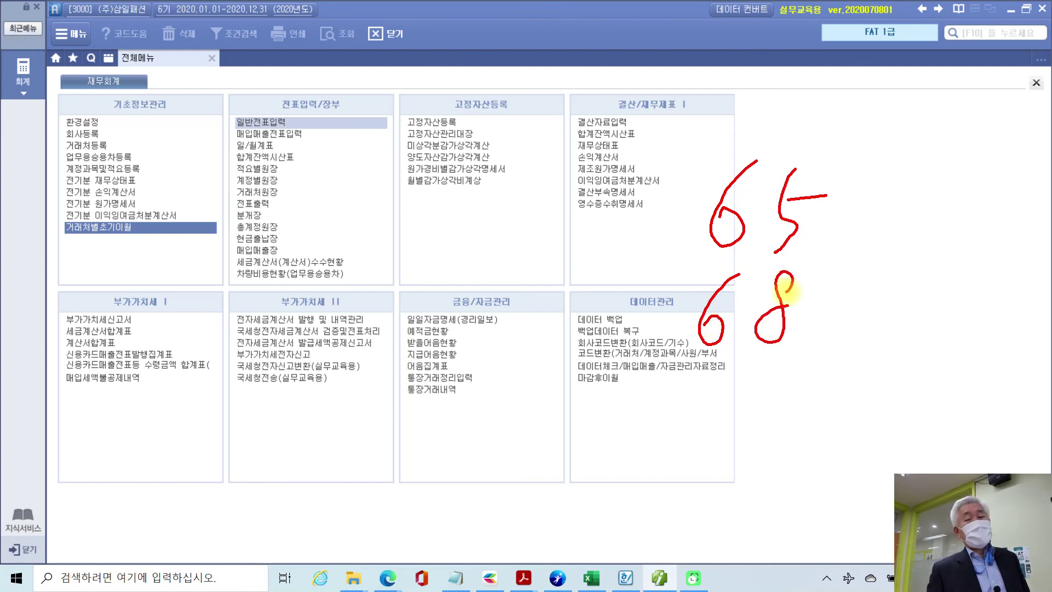
# Box the handwritten 68 and 65 in red, add marks beside both numbers, and clear the annotations
pyautogui.moveTo(672, 275)
pyautogui.mouseDown()
pyautogui.moveTo(732, 377)
pyautogui.moveTo(874, 270)
pyautogui.moveTo(664, 261)
pyautogui.mouseUp()
pyautogui.moveTo(921, 317); pyautogui.dragTo(907, 362)
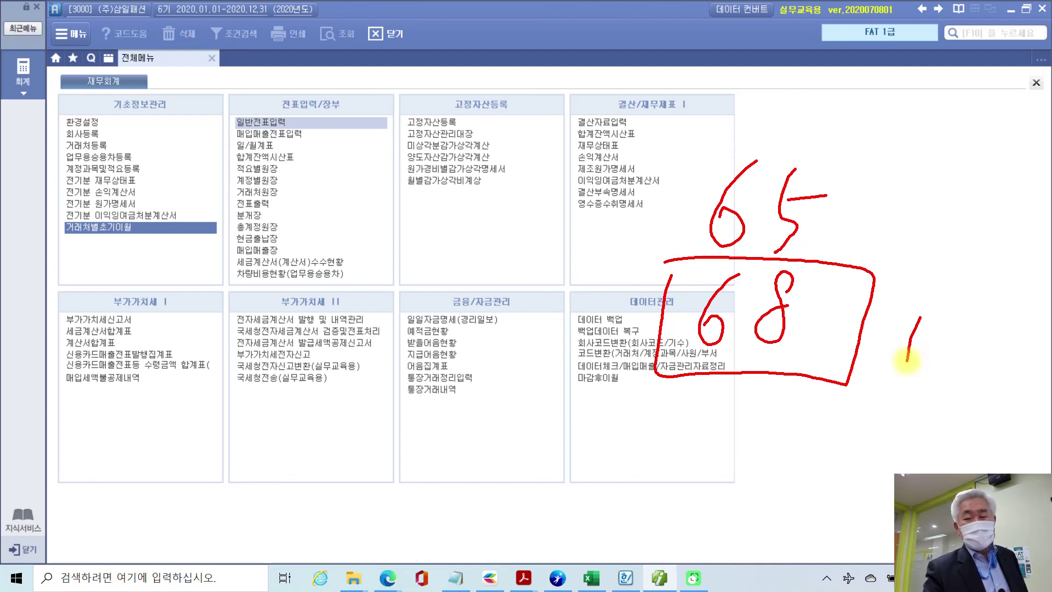
pyautogui.moveTo(890, 308)
pyautogui.mouseDown()
pyautogui.moveTo(916, 319)
pyautogui.moveTo(918, 357)
pyautogui.mouseUp()
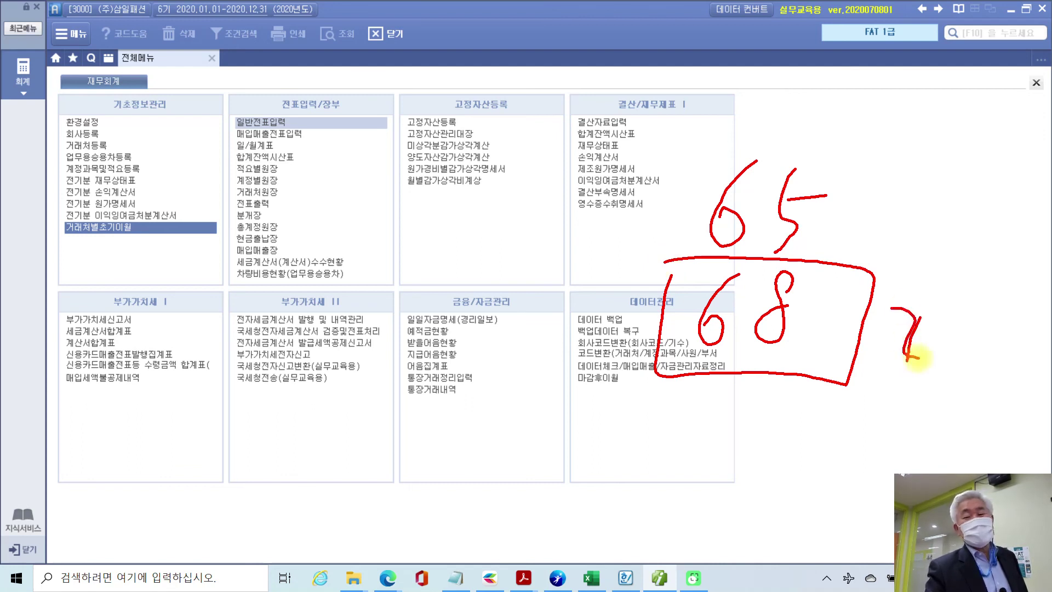
pyautogui.moveTo(851, 359); pyautogui.dragTo(898, 374)
pyautogui.moveTo(683, 131)
pyautogui.mouseDown()
pyautogui.moveTo(659, 242)
pyautogui.moveTo(833, 153)
pyautogui.moveTo(892, 266)
pyautogui.moveTo(748, 252)
pyautogui.mouseUp()
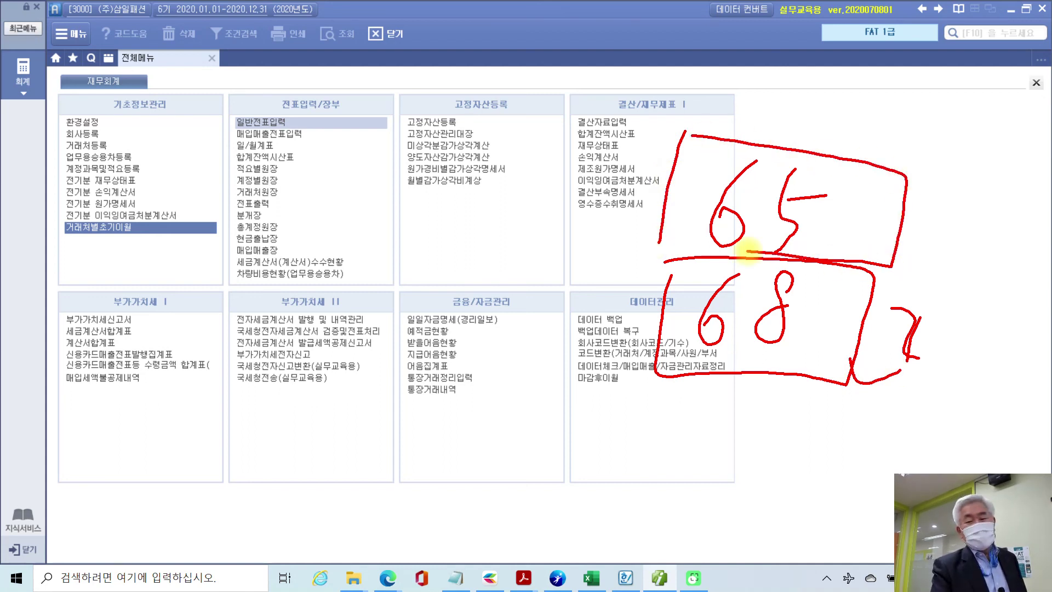
pyautogui.moveTo(874, 195); pyautogui.dragTo(862, 249)
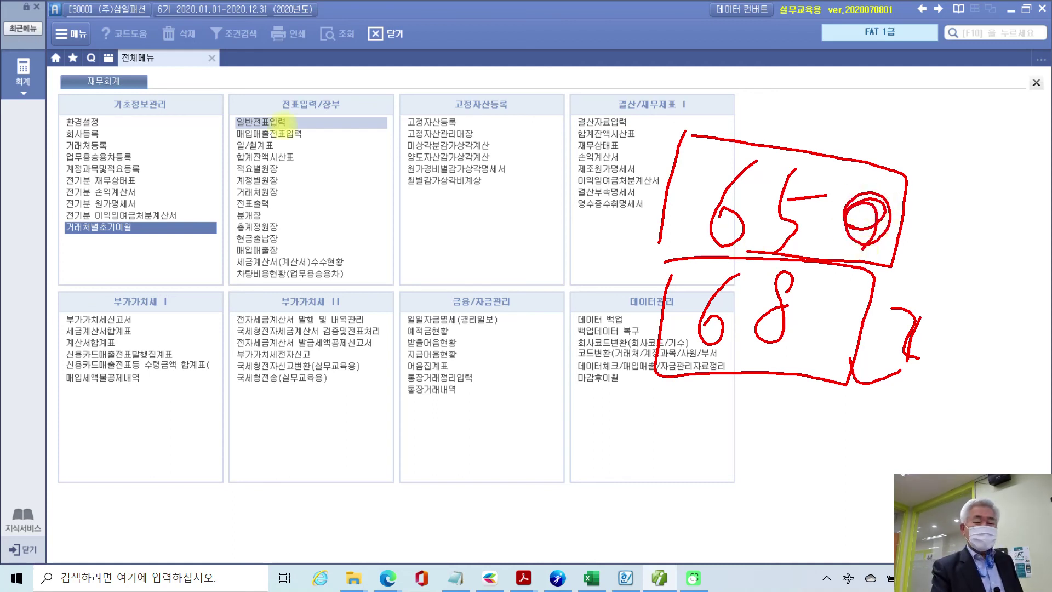
pyautogui.press('Escape')
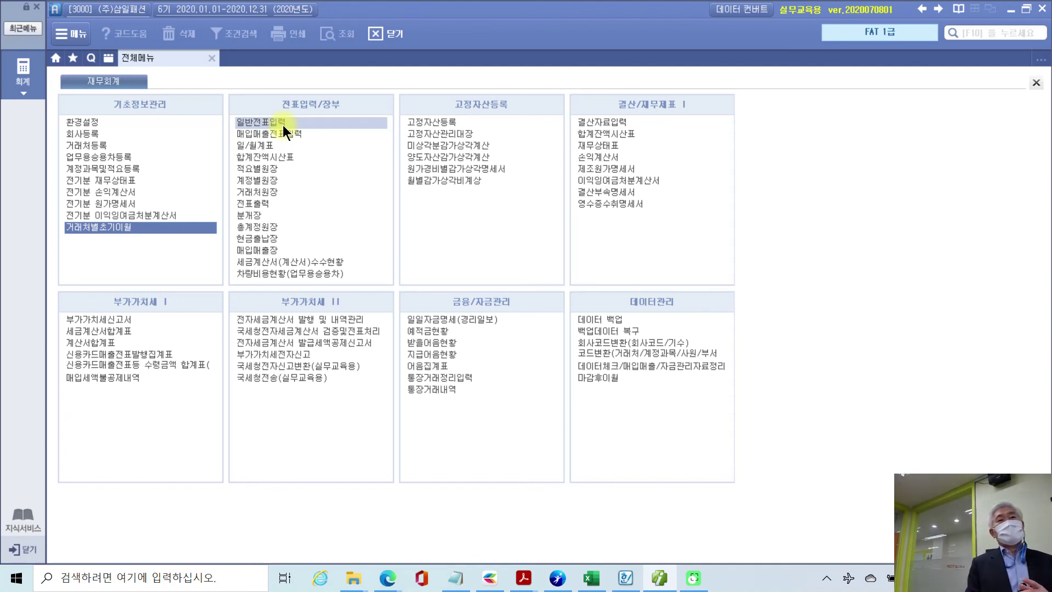
# Write "71" in red over the 결산/재무제표 I group, circle it, and clear the annotation
pyautogui.click(283, 127)
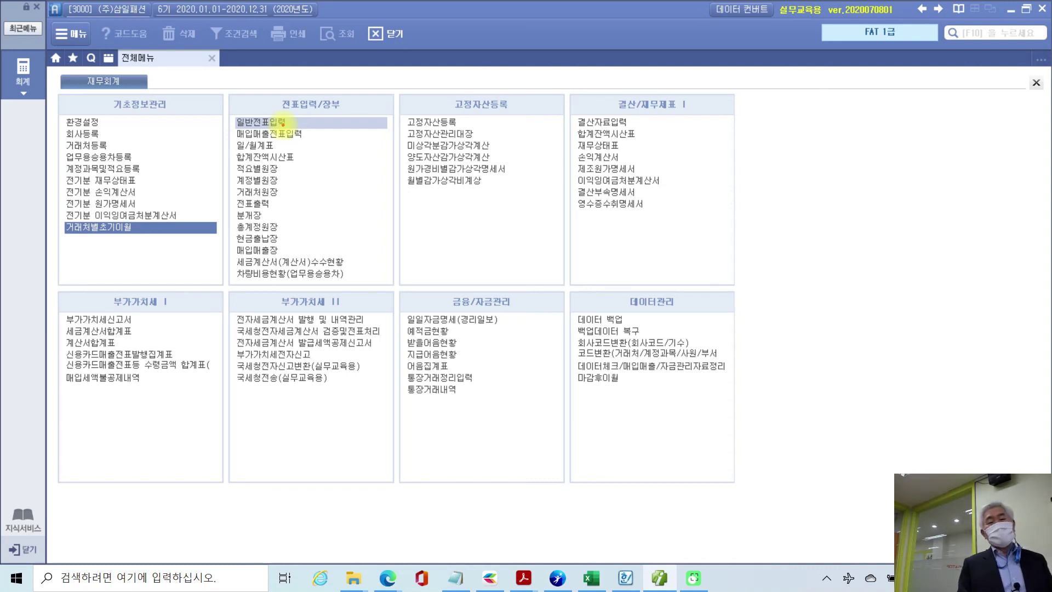
pyautogui.moveTo(725, 195)
pyautogui.mouseDown()
pyautogui.moveTo(694, 245)
pyautogui.moveTo(718, 250)
pyautogui.moveTo(716, 267)
pyautogui.mouseUp()
pyautogui.moveTo(778, 214); pyautogui.dragTo(754, 255)
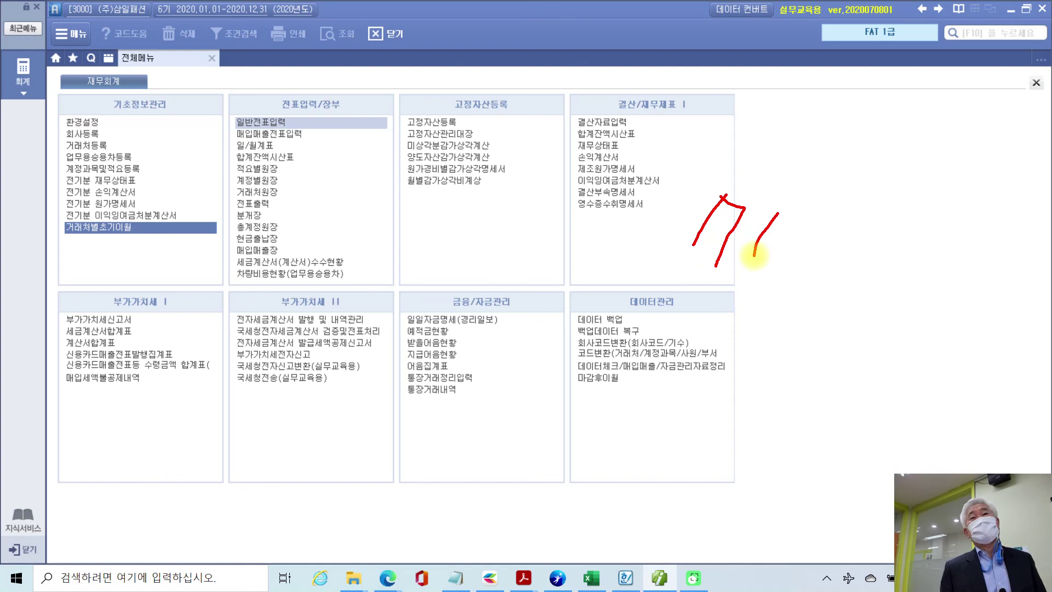
pyautogui.moveTo(726, 300)
pyautogui.mouseDown()
pyautogui.moveTo(787, 211)
pyautogui.moveTo(737, 323)
pyautogui.mouseUp()
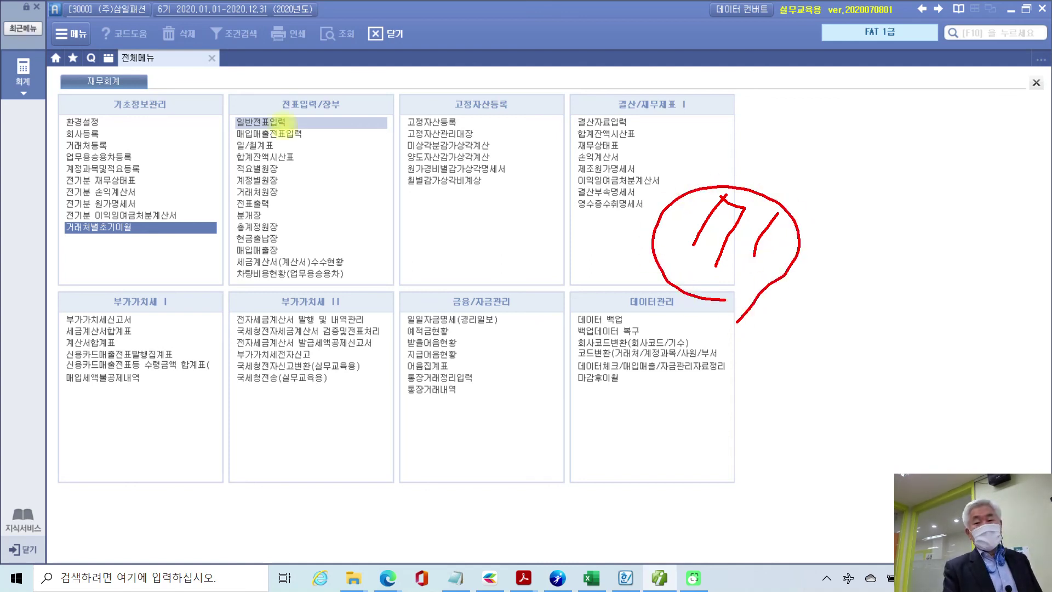
pyautogui.press('Escape')
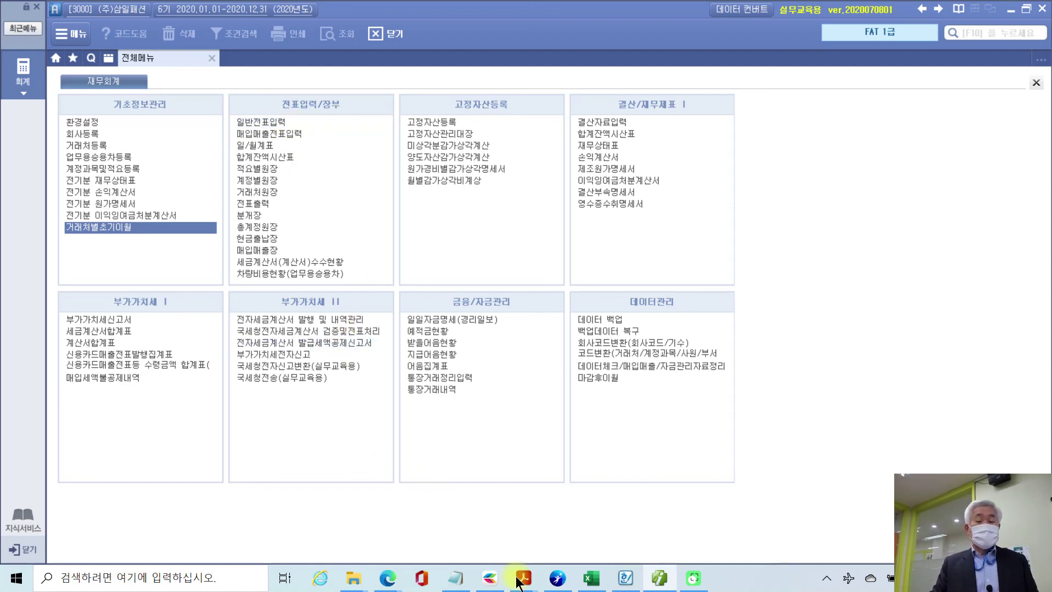
# Switch to Acrobat Reader and review the 거래처별 초기이월 results and 수행 tip through the end of 03 3부1장.pdf
pyautogui.click(660, 580)
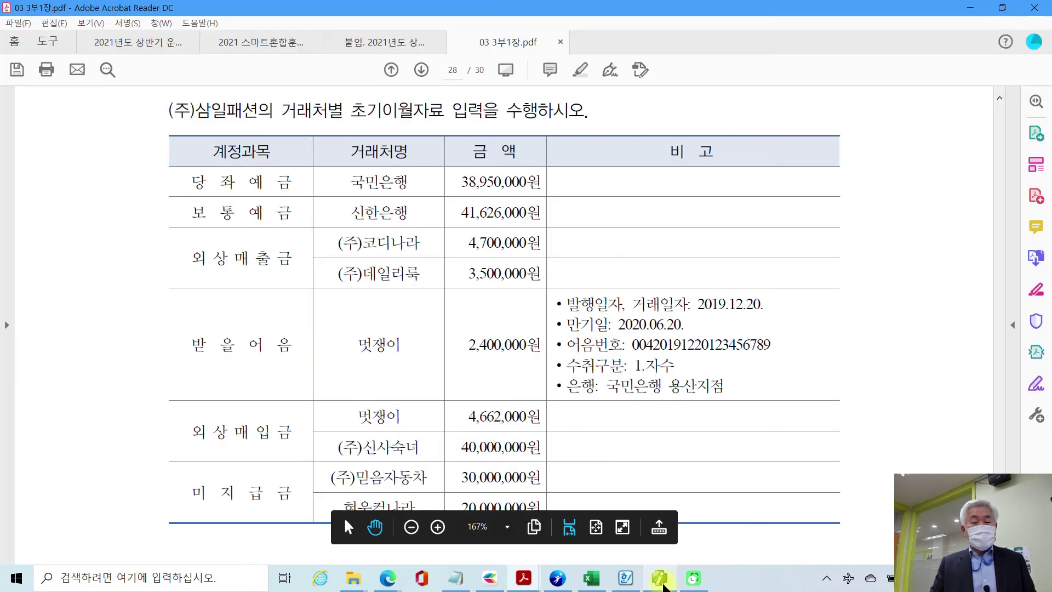
pyautogui.click(661, 582)
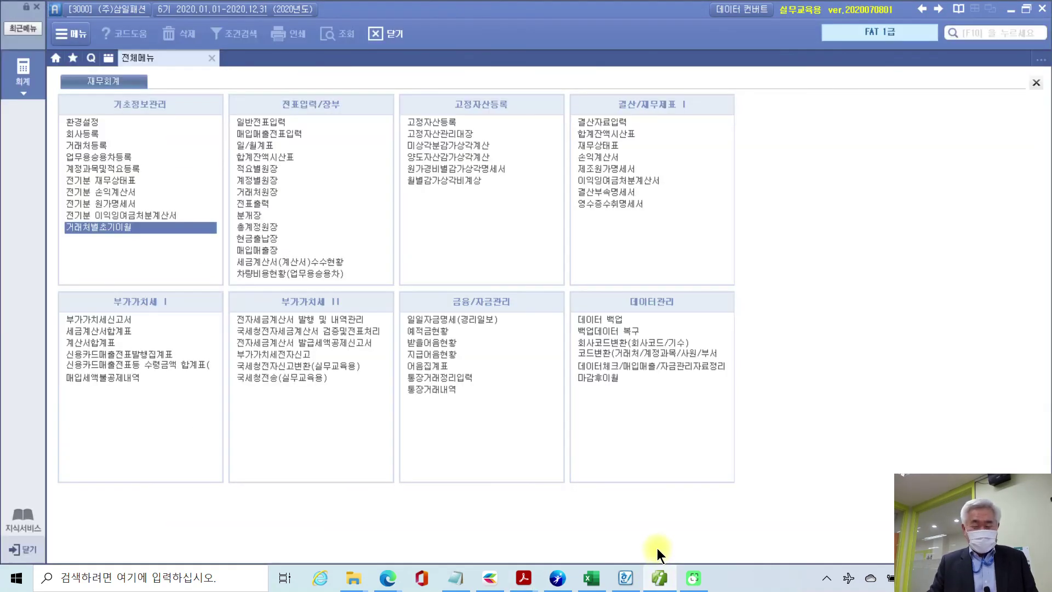
pyautogui.click(660, 578)
pyautogui.scroll(-5, 630, 432)
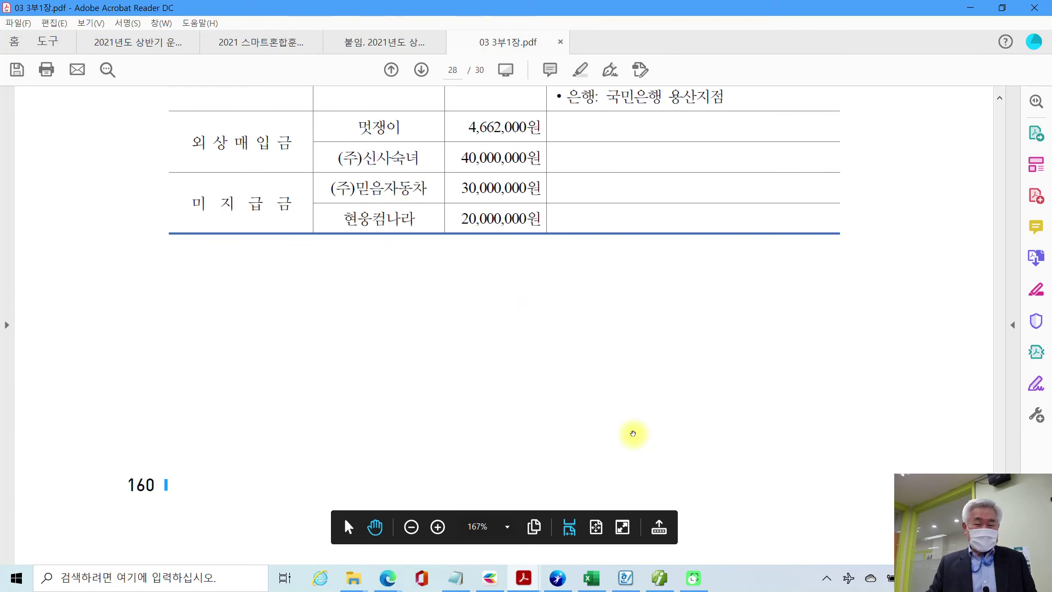
pyautogui.scroll(-10, 633, 433)
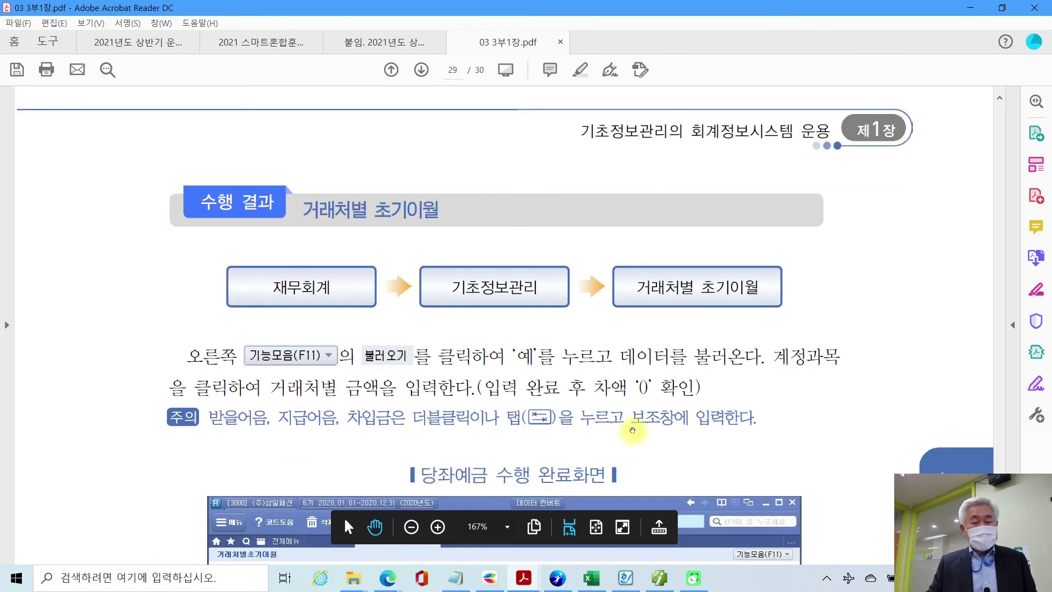
pyautogui.scroll(-8, 632, 431)
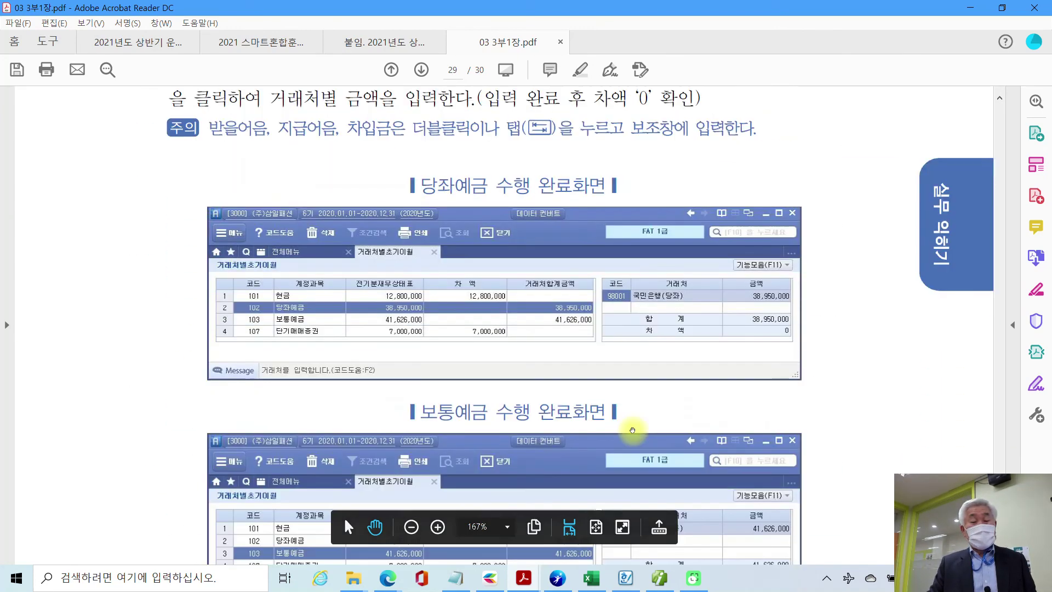
pyautogui.scroll(-10, 632, 430)
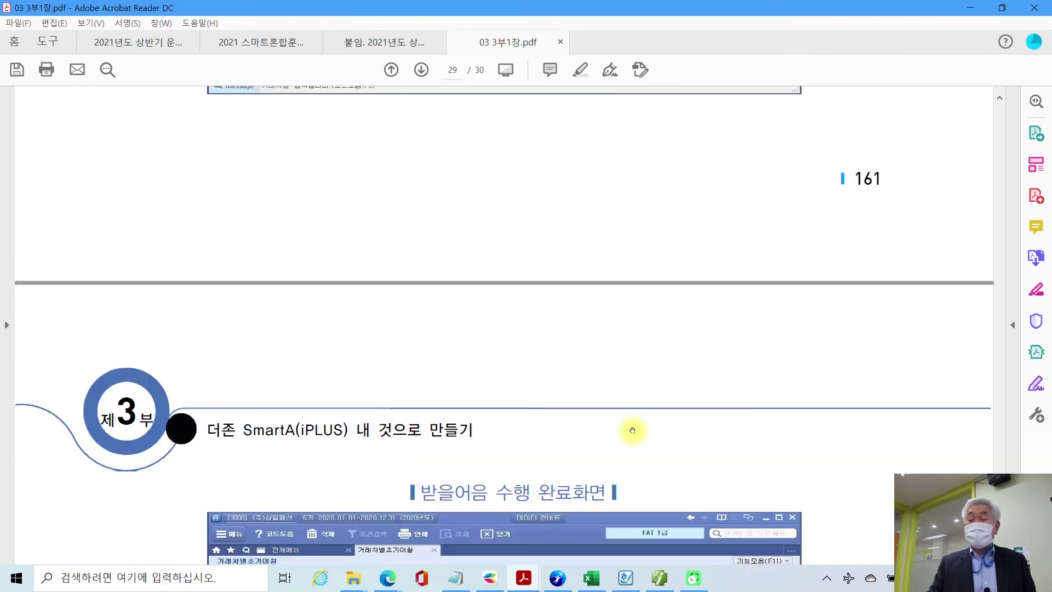
pyautogui.scroll(-10, 632, 430)
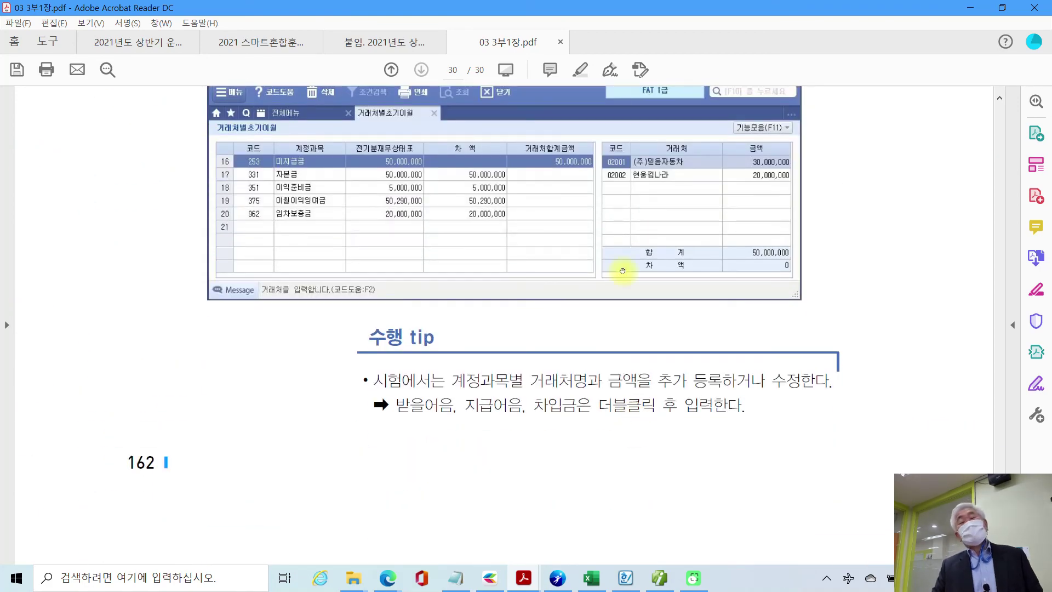
# Close 03 3부1장.pdf without saving and open 03 3부2장.pdf from the 2020 FAT 1급(1쇄) folder in File Explorer
pyautogui.click(560, 43)
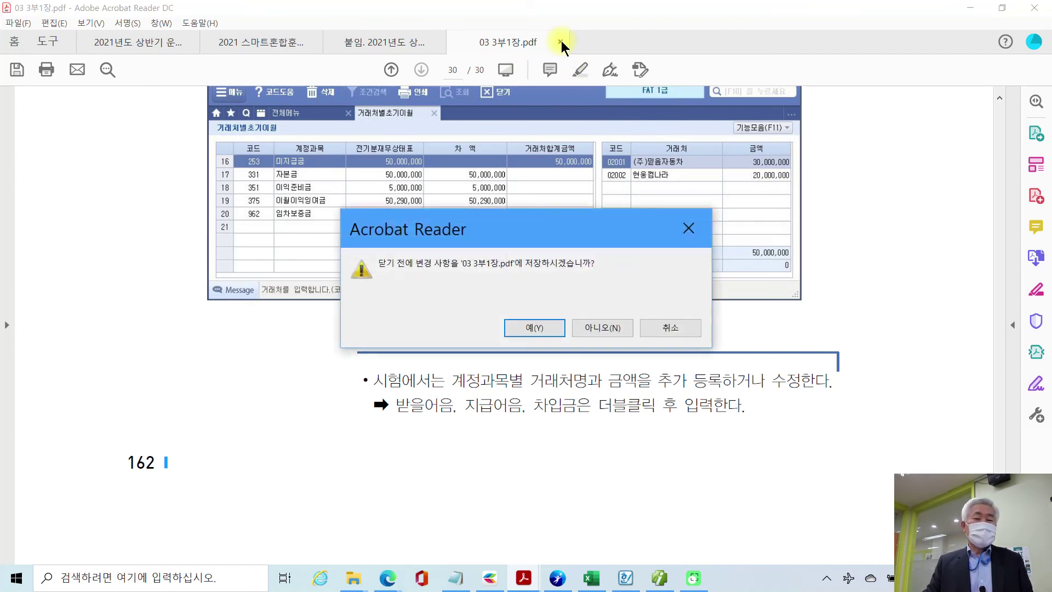
pyautogui.click(602, 328)
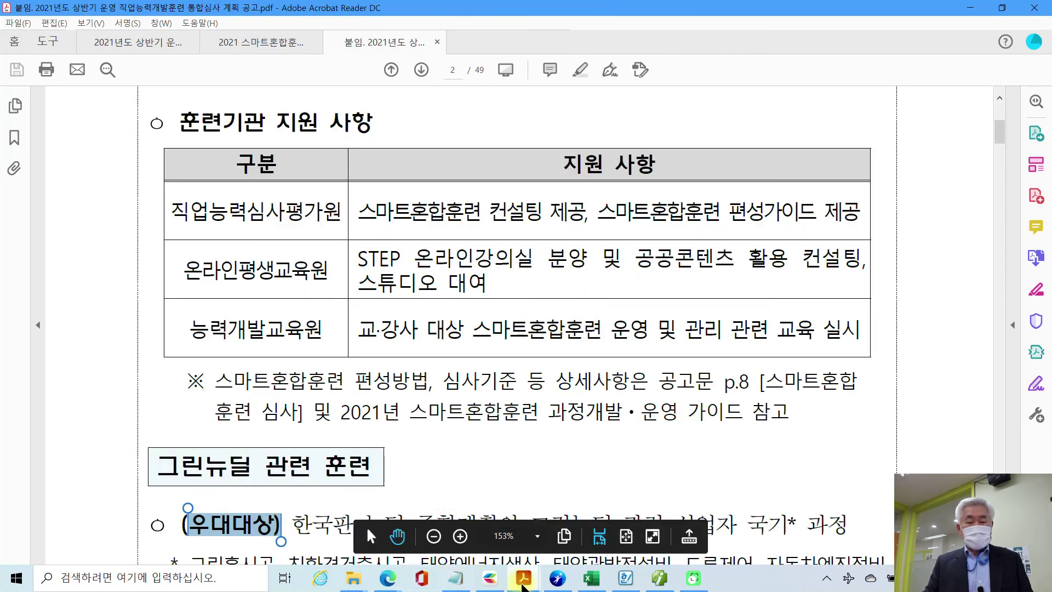
pyautogui.click(524, 578)
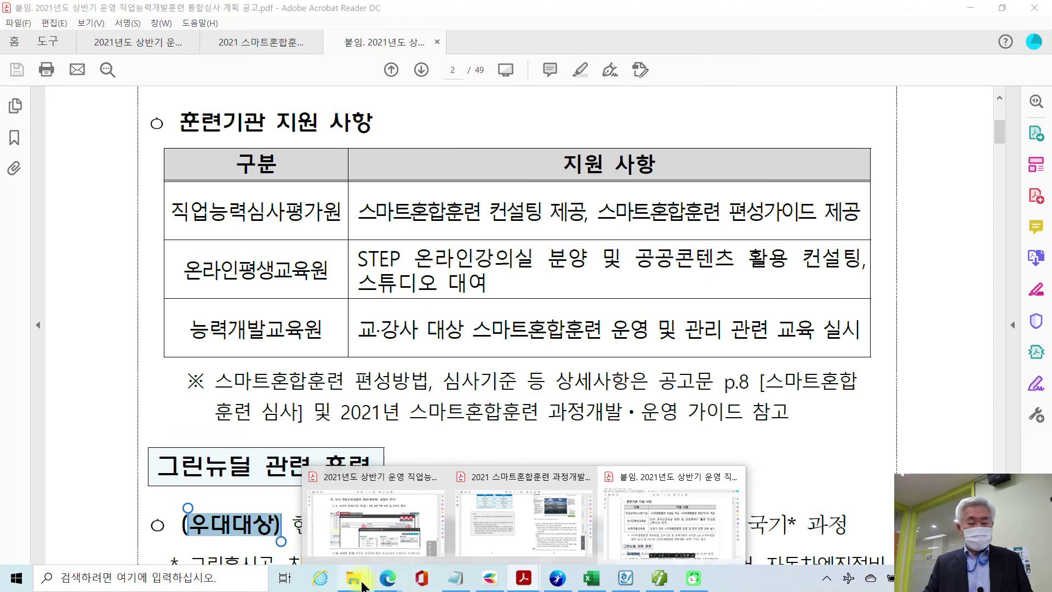
pyautogui.moveTo(354, 581)
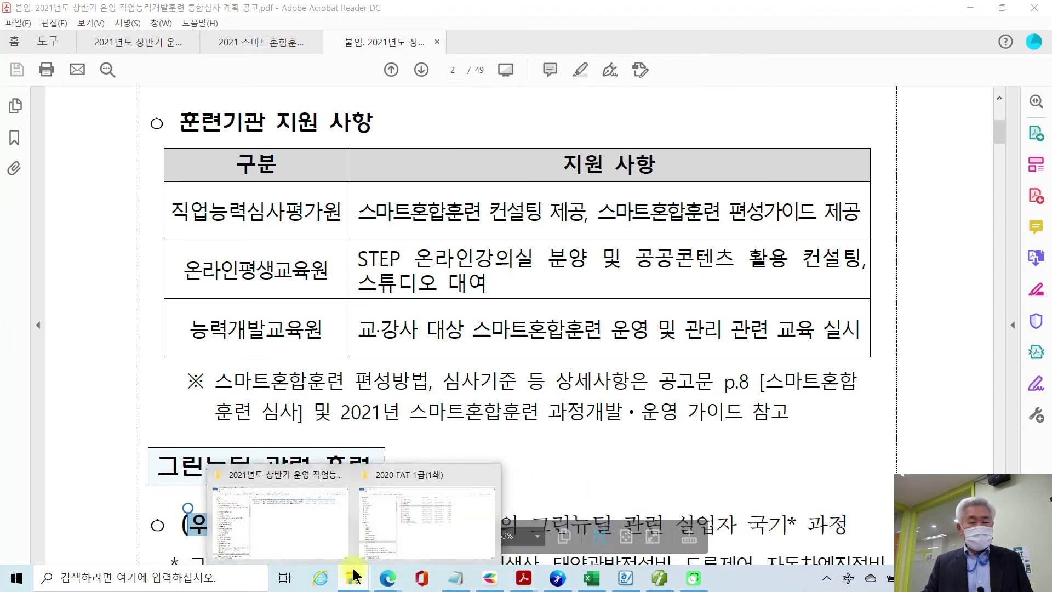
pyautogui.click(439, 499)
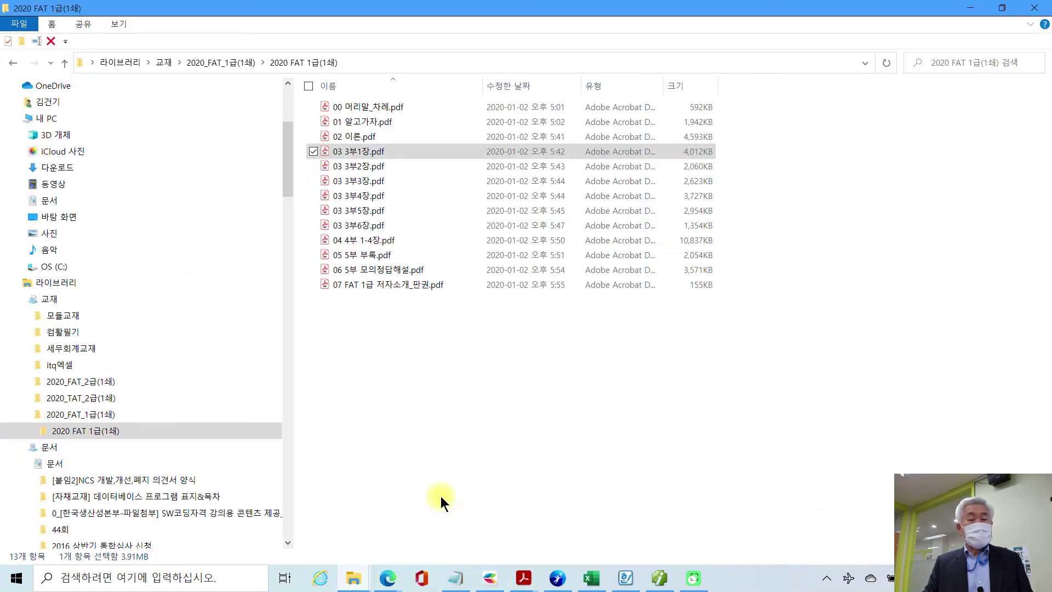
pyautogui.click(364, 168)
pyautogui.doubleClick(363, 166)
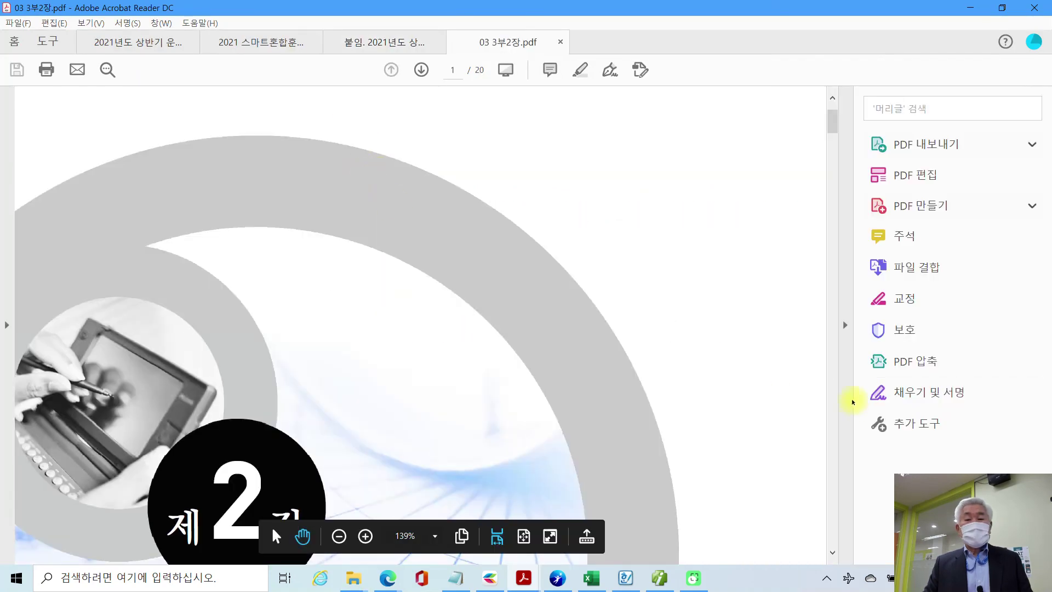
# Collapse the tools pane and read chapter 2 전표관리 from its cover to the sections on 회계상 거래 and 거래의 이중성
pyautogui.click(845, 325)
pyautogui.scroll(-5, 660, 324)
pyautogui.scroll(-4, 659, 335)
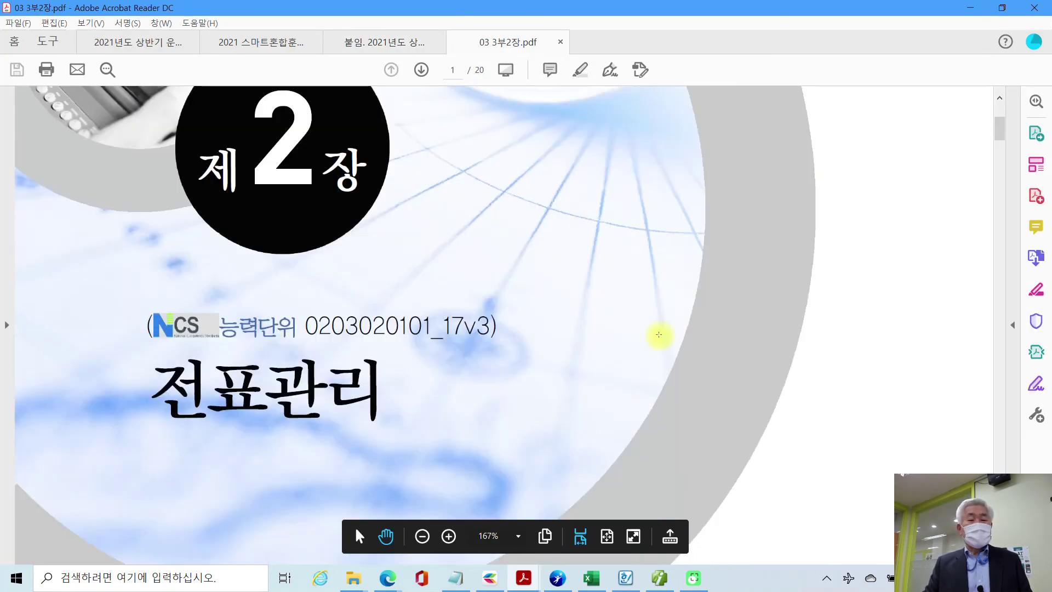
pyautogui.scroll(-5, 657, 337)
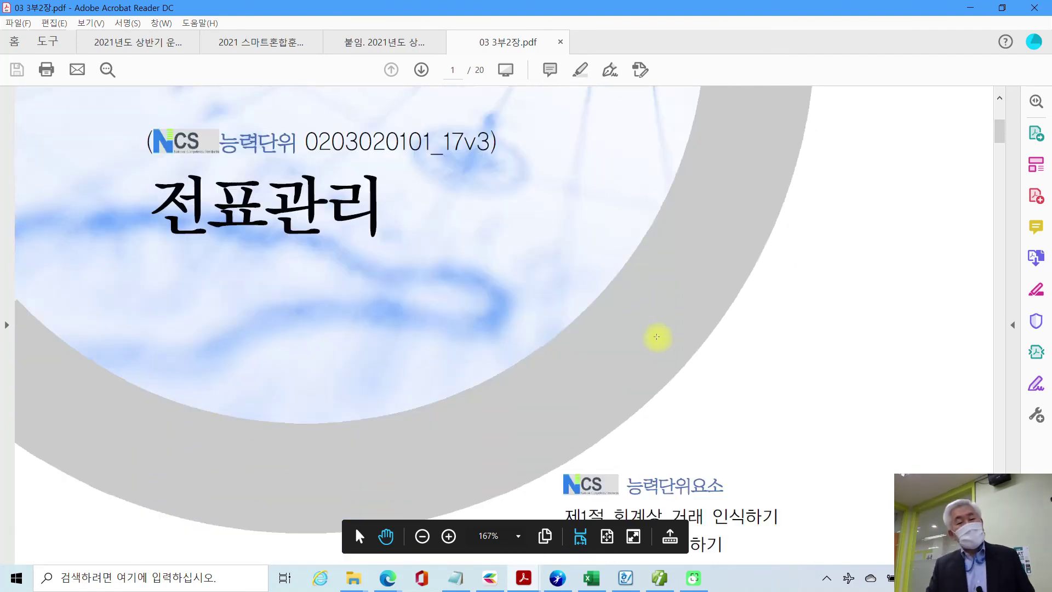
pyautogui.scroll(-10, 659, 337)
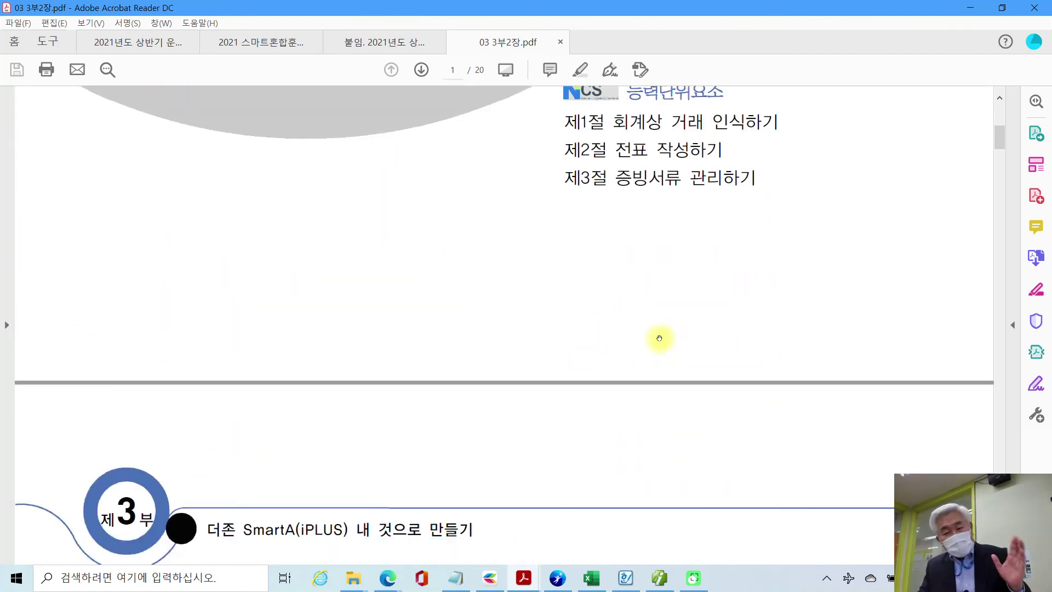
pyautogui.scroll(-6, 648, 346)
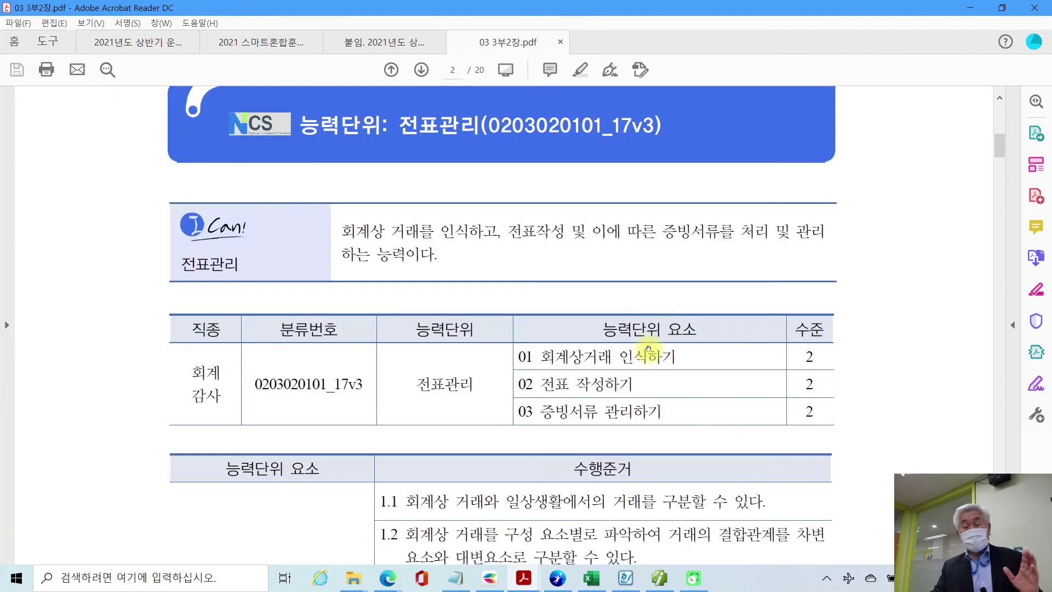
pyautogui.scroll(-8, 650, 349)
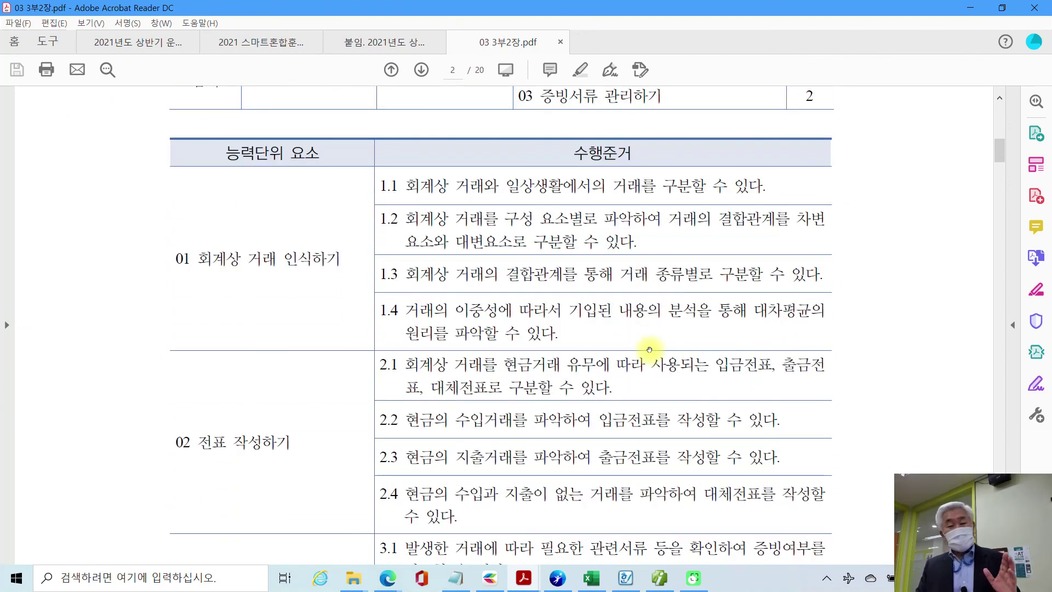
pyautogui.scroll(-2, 650, 349)
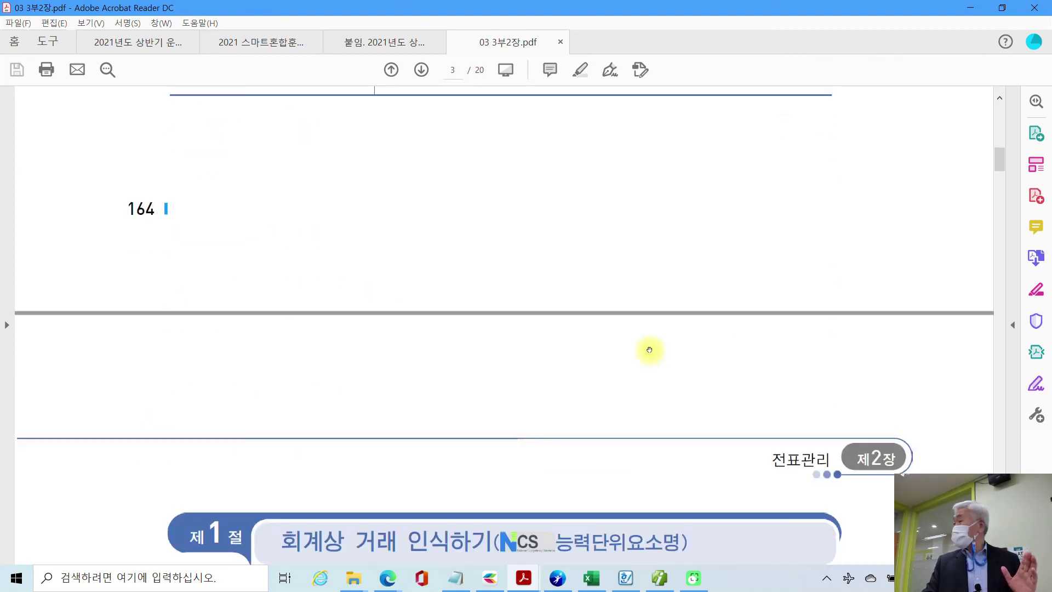
pyautogui.scroll(-8, 647, 344)
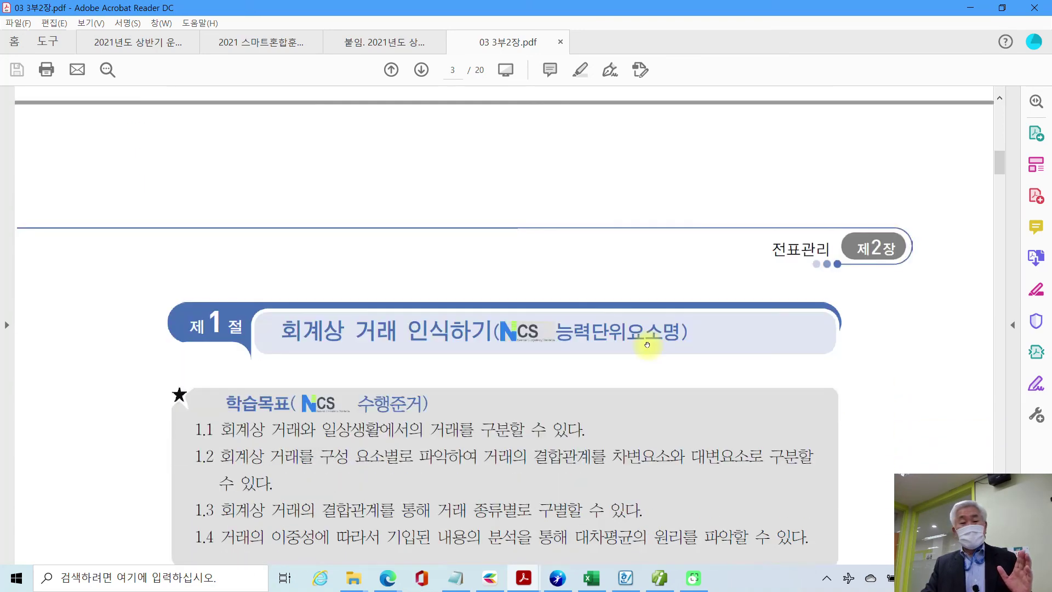
pyautogui.scroll(-8, 647, 345)
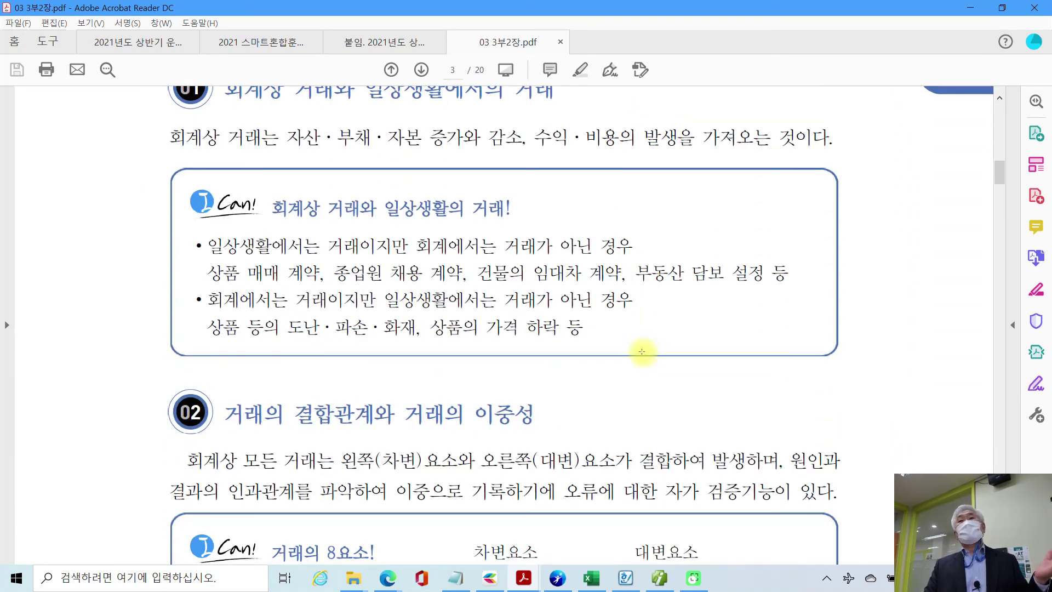
# Read the 거래의 8요소 box and the 제2절 전표 작성하기 pages on 일반전표입력, and review the 수행준거 table back to the chapter cover
pyautogui.scroll(-8, 642, 351)
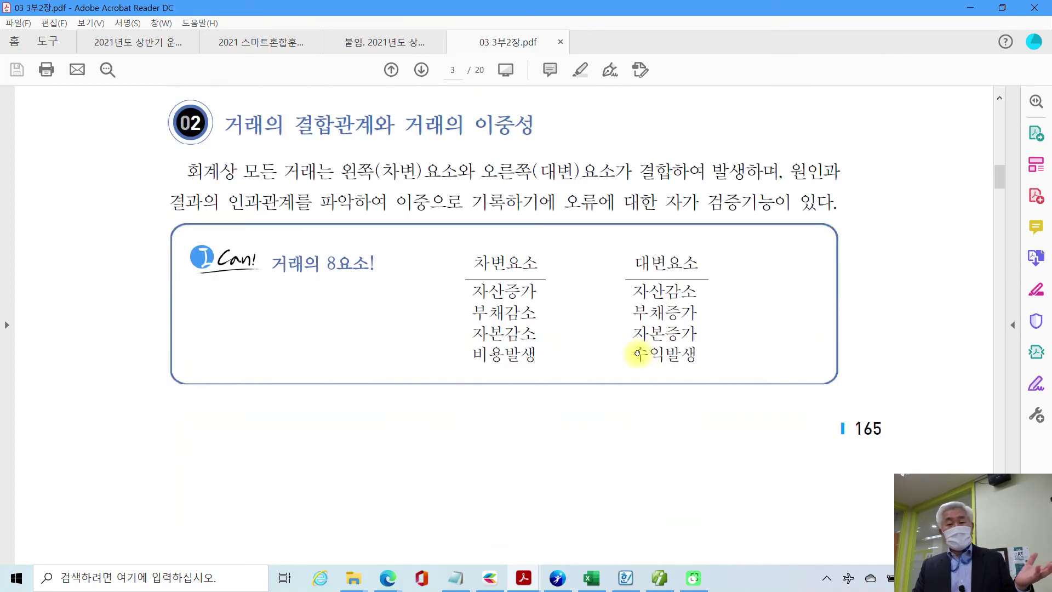
pyautogui.scroll(-10, 630, 353)
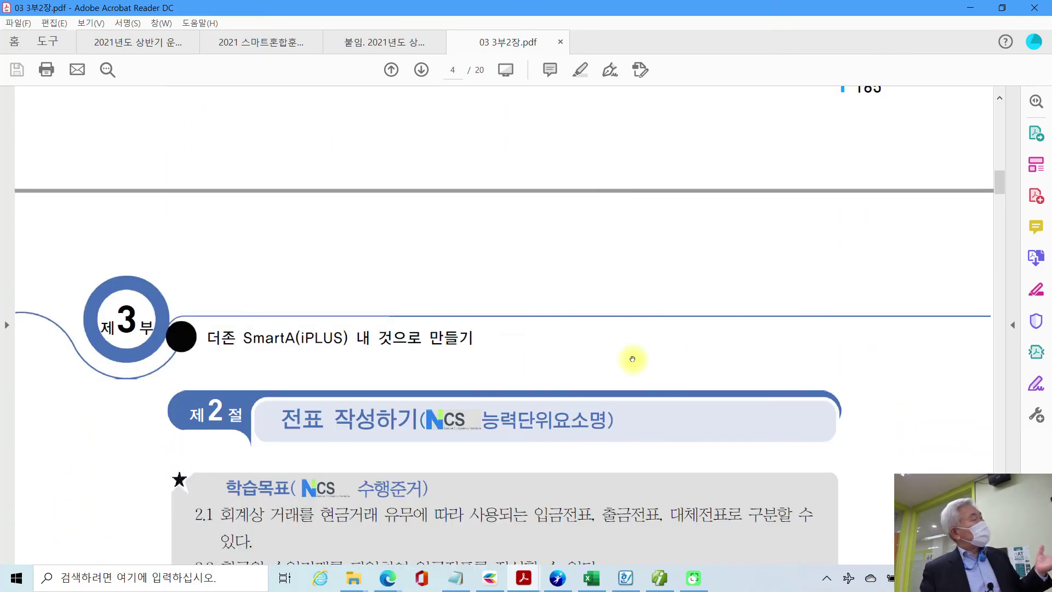
pyautogui.scroll(-8, 632, 365)
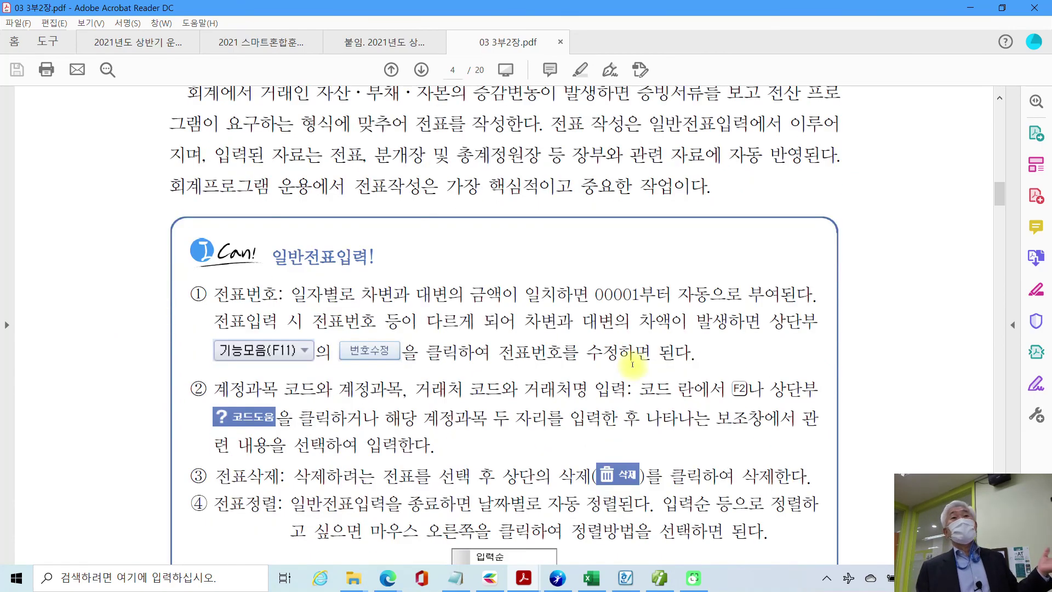
pyautogui.scroll(14, 633, 364)
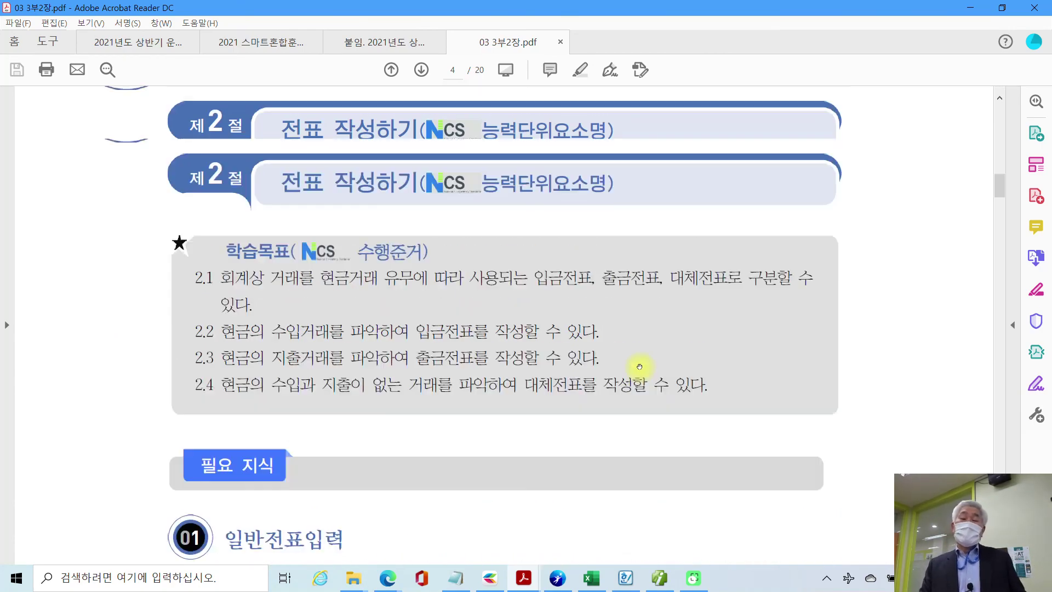
pyautogui.scroll(14, 637, 368)
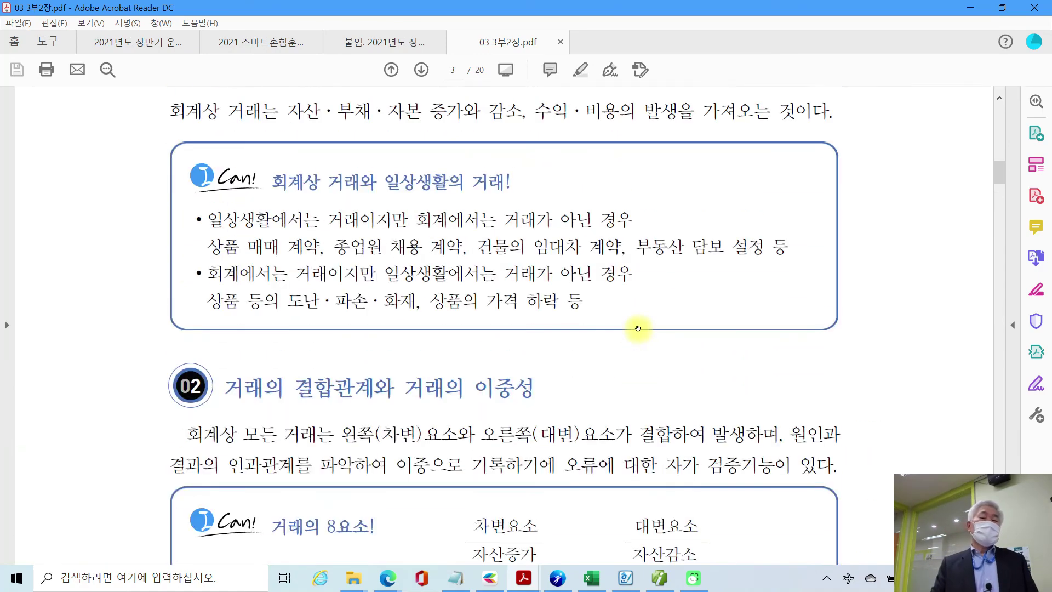
pyautogui.scroll(11, 639, 329)
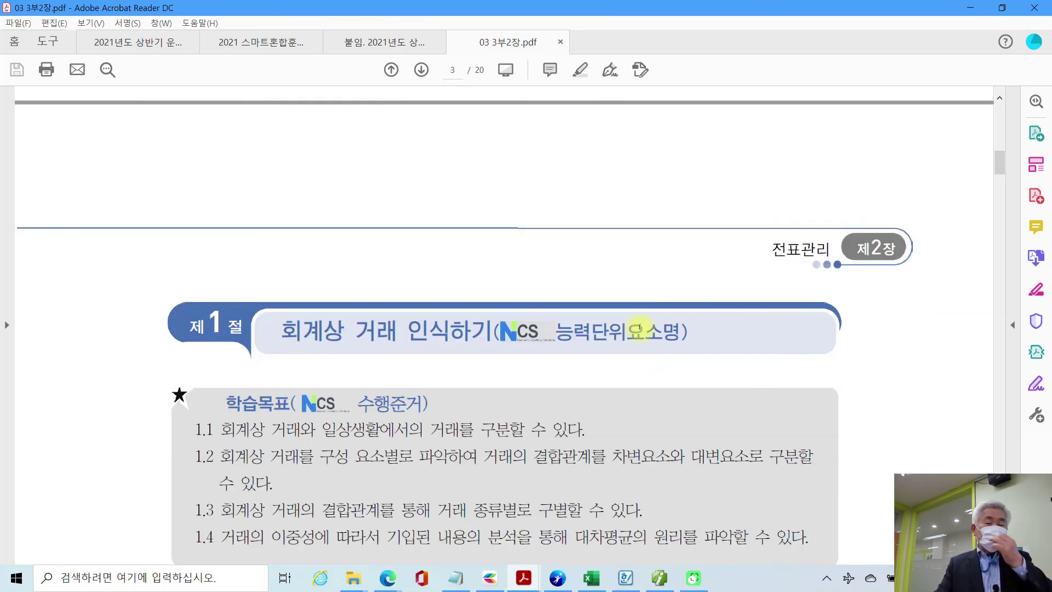
pyautogui.scroll(1, 639, 327)
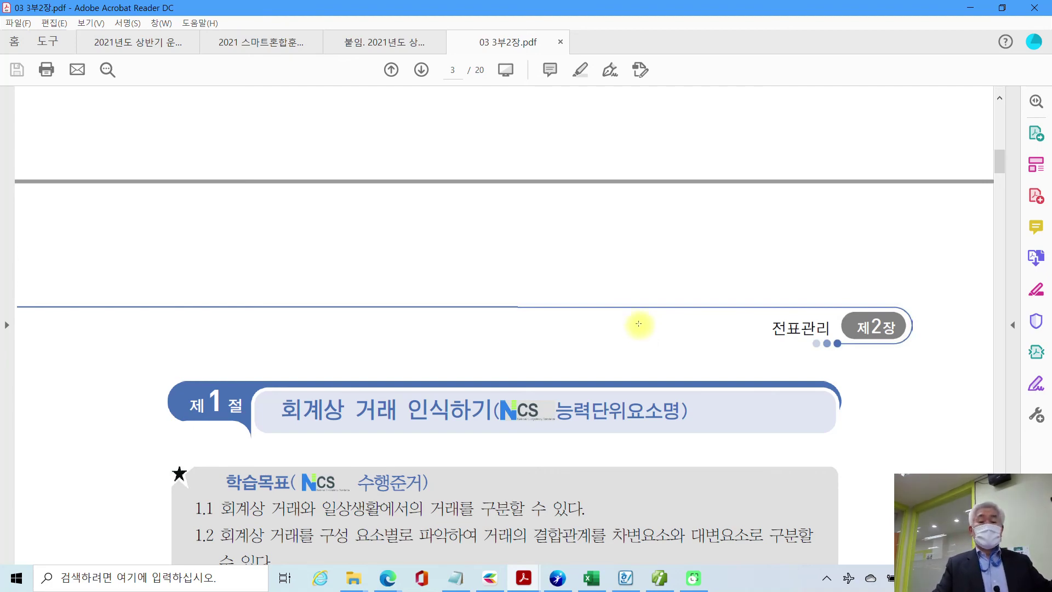
pyautogui.scroll(9, 639, 323)
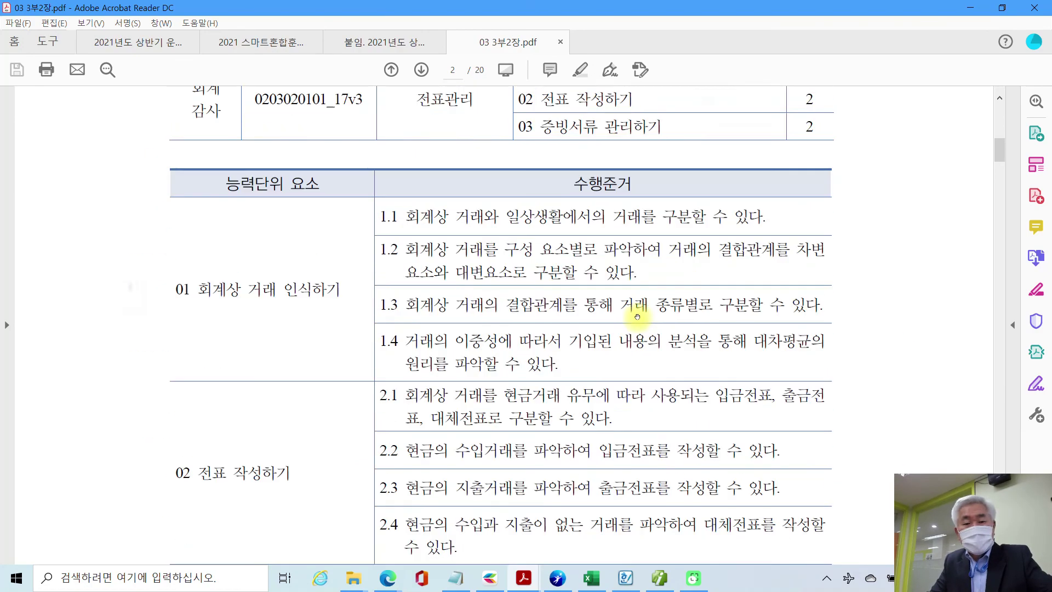
pyautogui.scroll(6, 637, 316)
pyautogui.scroll(-3, 637, 317)
pyautogui.scroll(15, 637, 317)
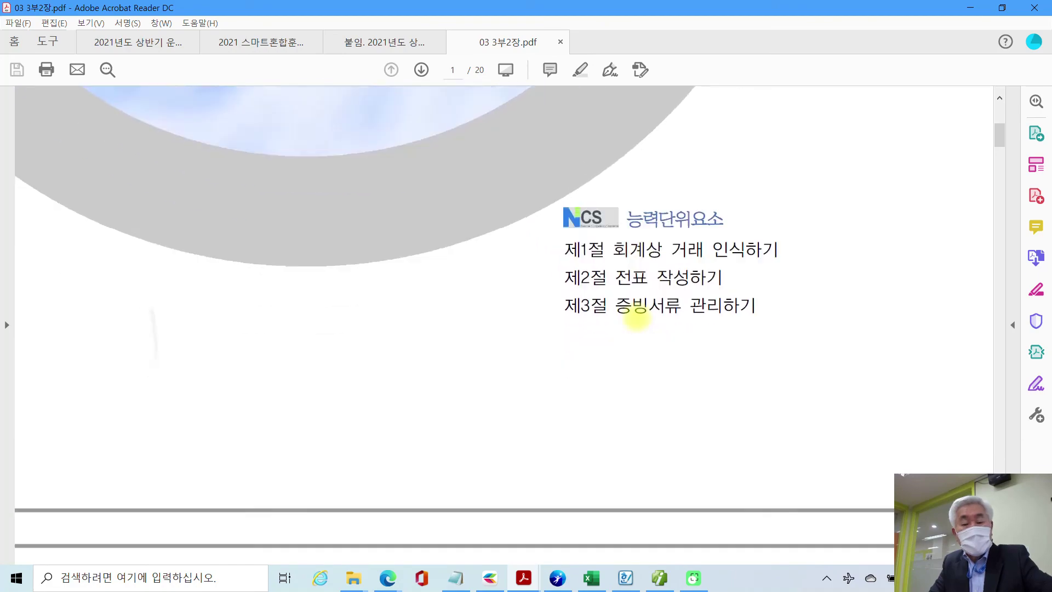
# Review 제1절 회계상 거래 인식하기, covering its 학습목표, 회계상 거래와 일상생활에서의 거래, and 거래의 이중성
pyautogui.scroll(-15, 637, 318)
pyautogui.scroll(-15, 637, 316)
pyautogui.scroll(-2, 636, 315)
pyautogui.scroll(2, 636, 315)
pyautogui.scroll(-6, 111, 326)
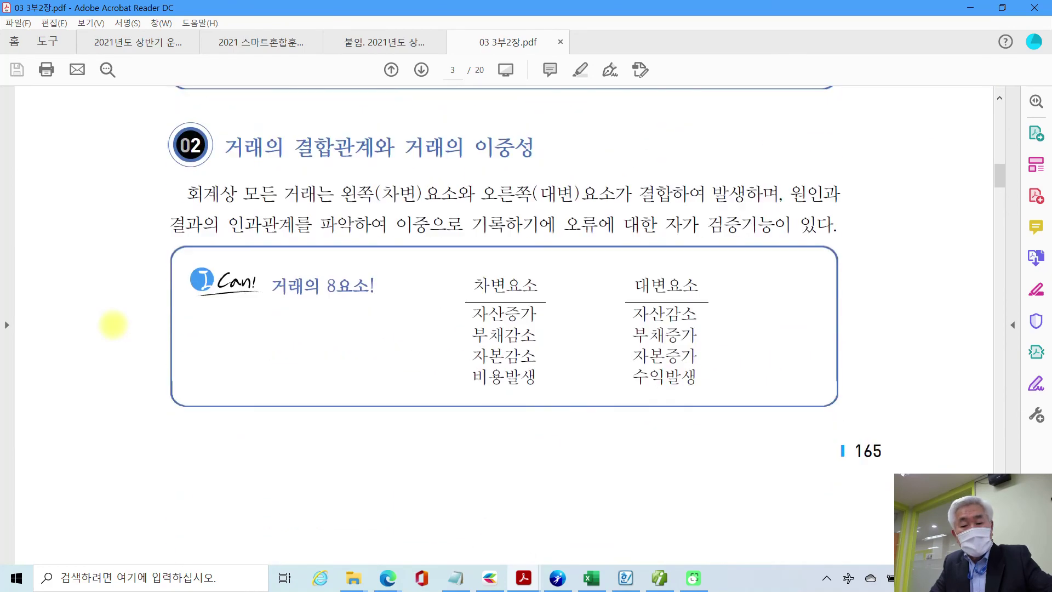
pyautogui.scroll(-3, 111, 324)
pyautogui.scroll(8, 134, 376)
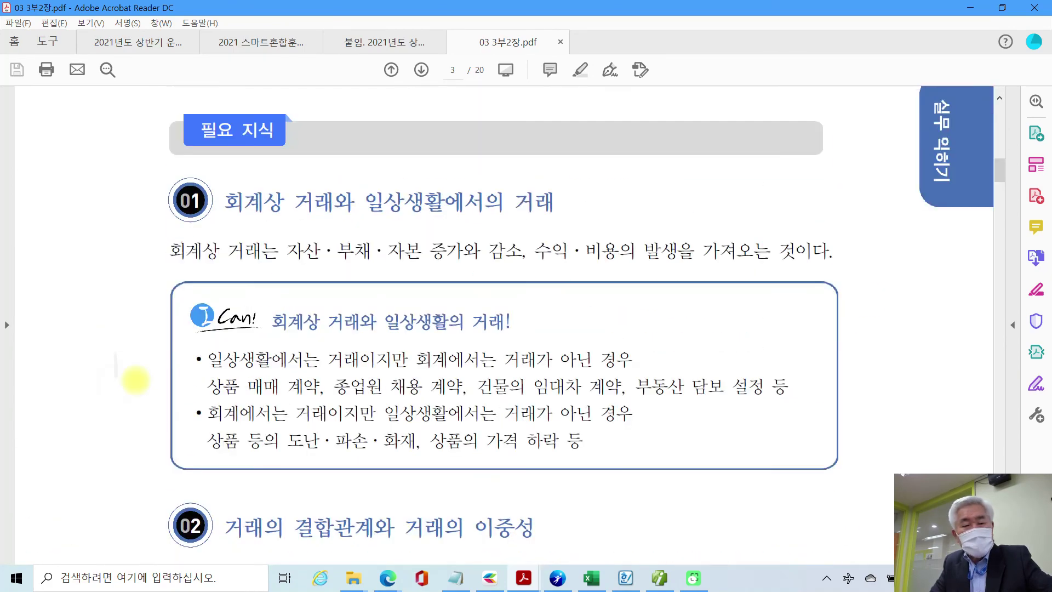
pyautogui.scroll(5, 135, 380)
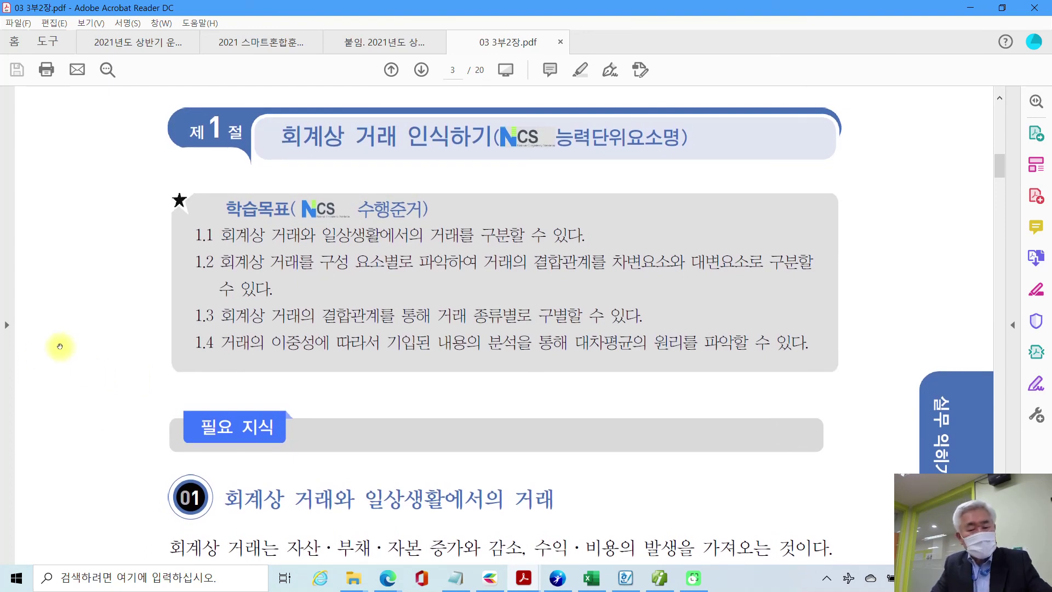
# Switch to the 더존 iPlus 교육용 window
pyautogui.moveTo(707, 550)
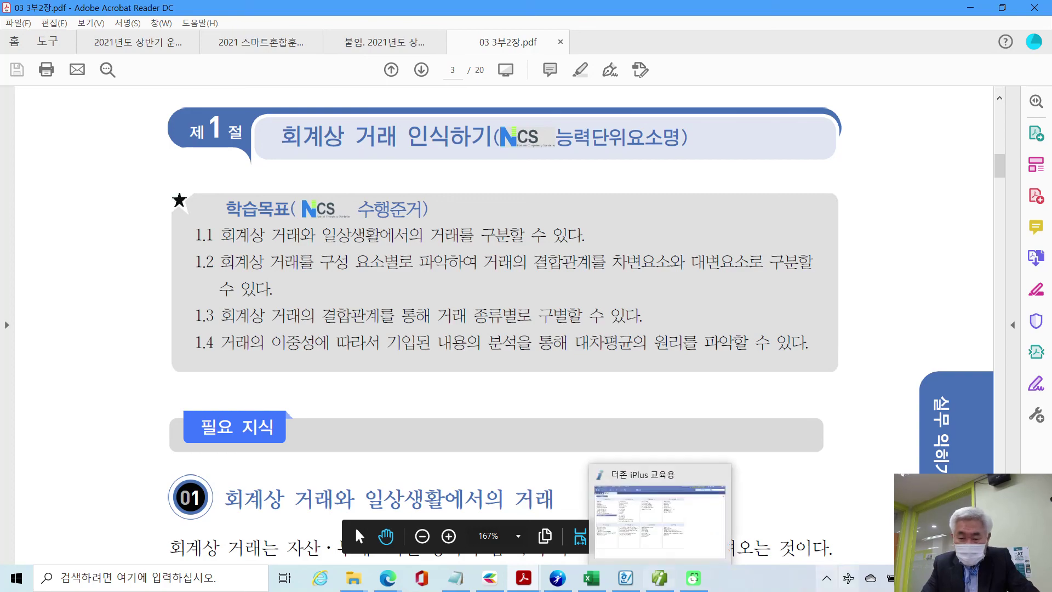